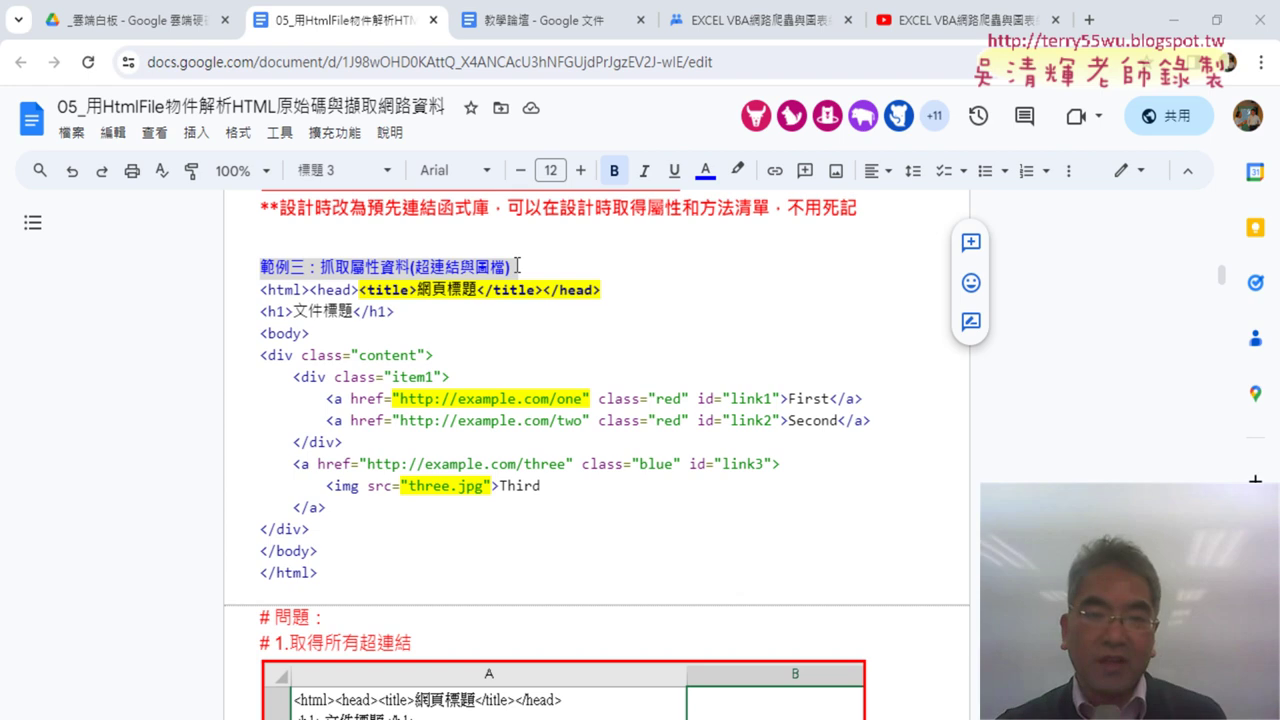
# Highlight the heading word 超連結 and the image name three.jpg in the example notes.
pyautogui.click(402, 272)
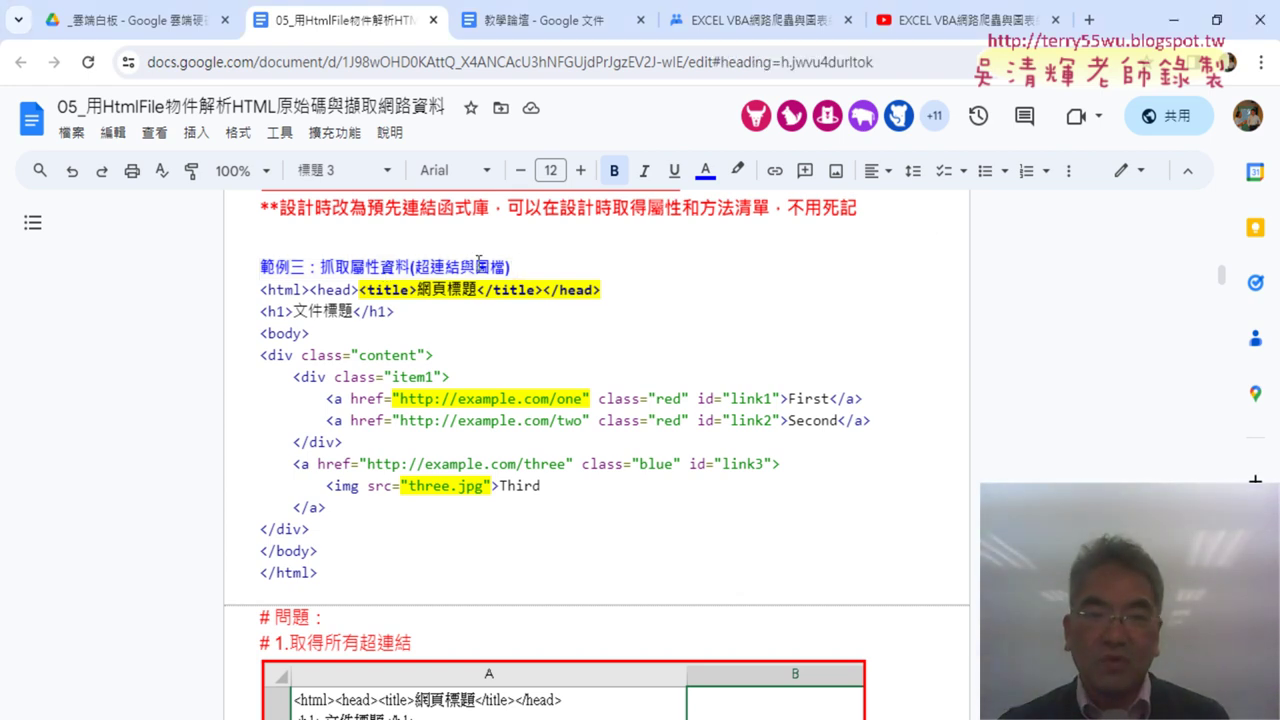
pyautogui.moveTo(414, 266); pyautogui.dragTo(508, 266)
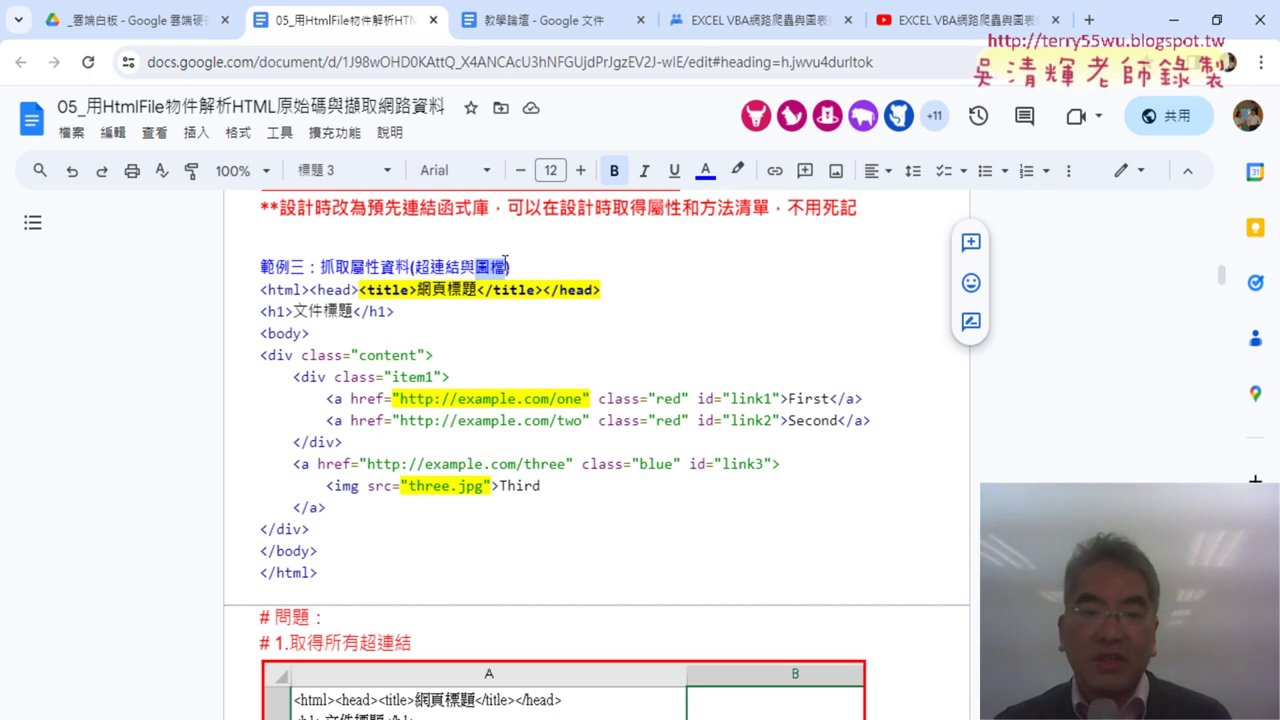
pyautogui.moveTo(410, 487); pyautogui.dragTo(471, 484)
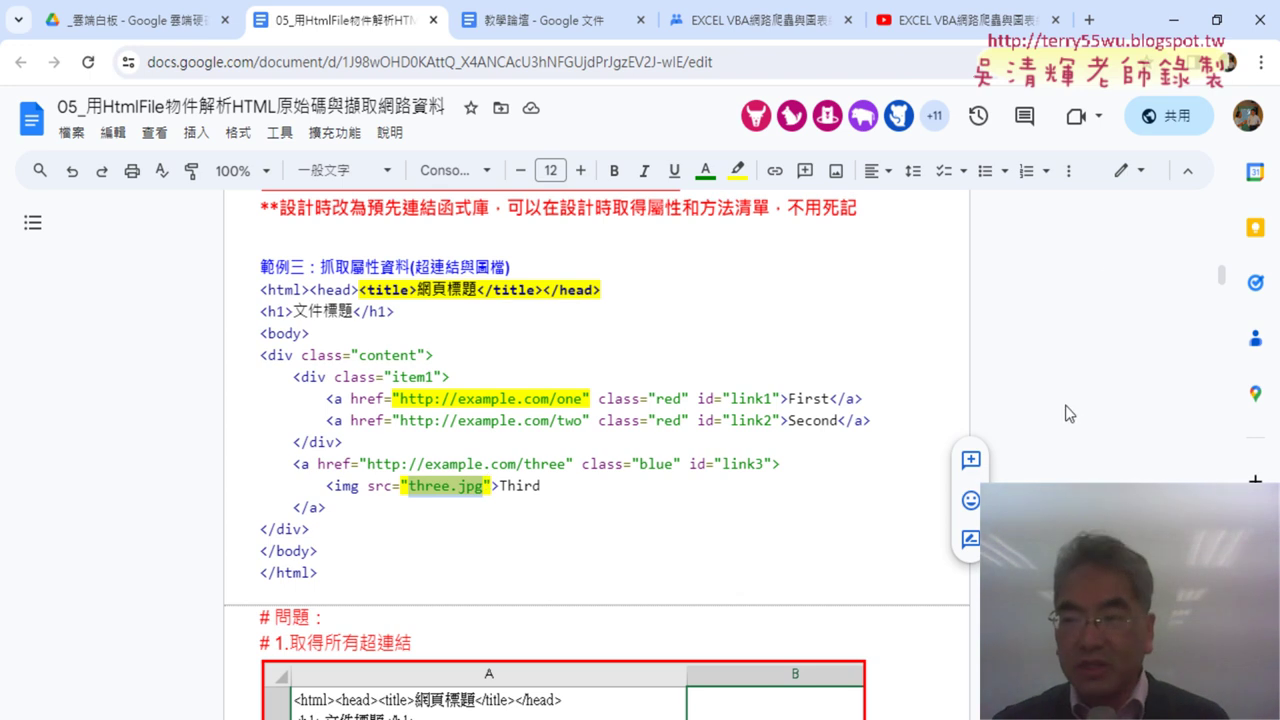
# Copy the whole sample HTML block from <html> to </html> and switch to Excel.
pyautogui.moveTo(1218, 280)
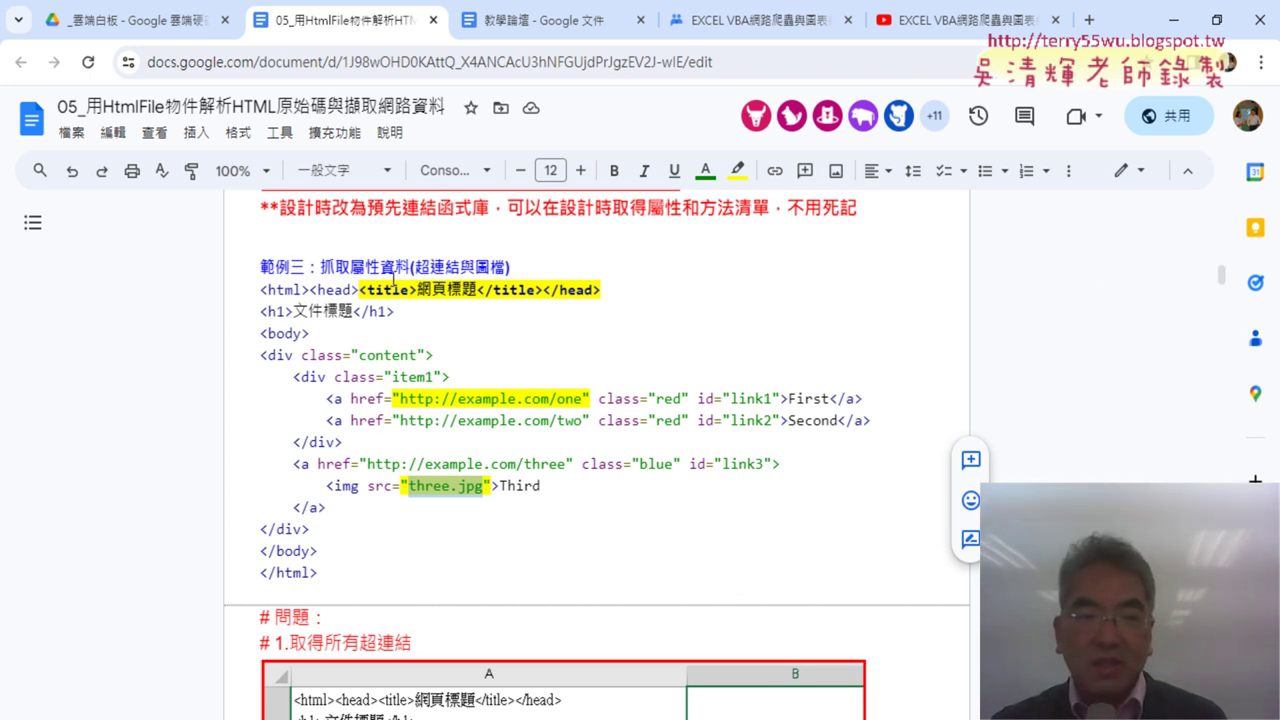
pyautogui.click(262, 266)
pyautogui.moveTo(260, 290); pyautogui.dragTo(397, 294)
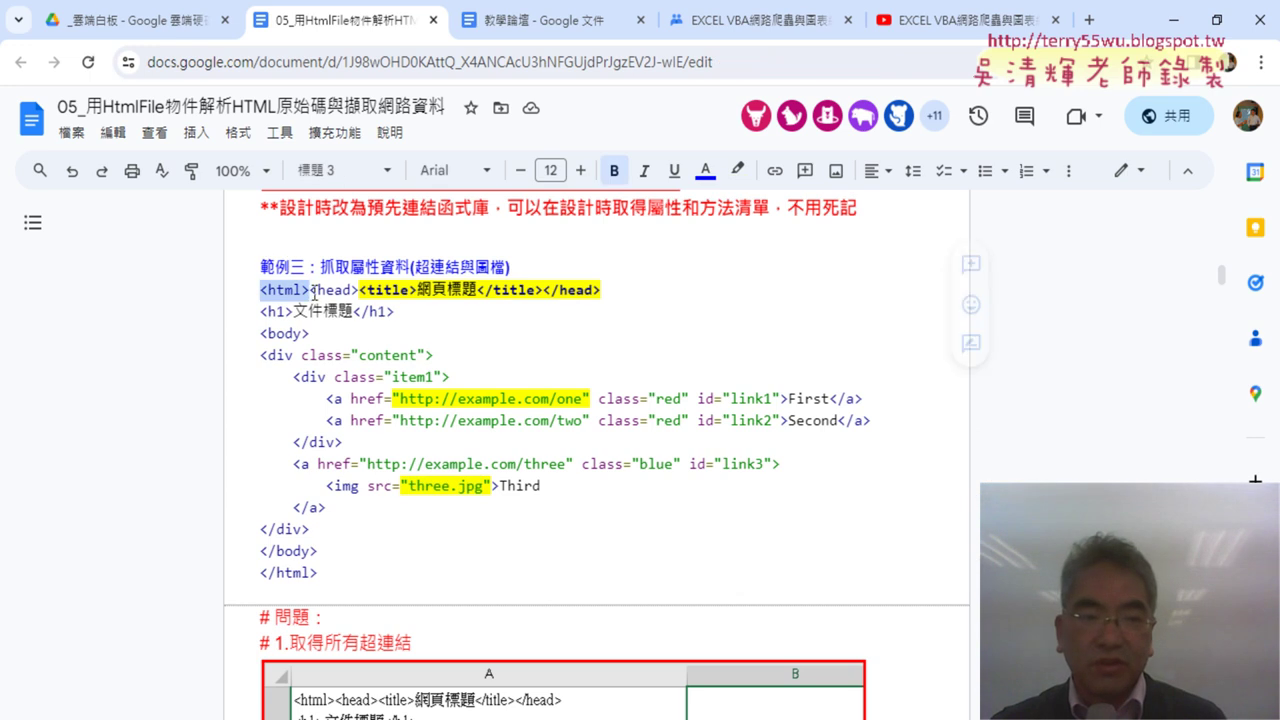
pyautogui.click(263, 311)
pyautogui.moveTo(260, 290); pyautogui.dragTo(313, 290)
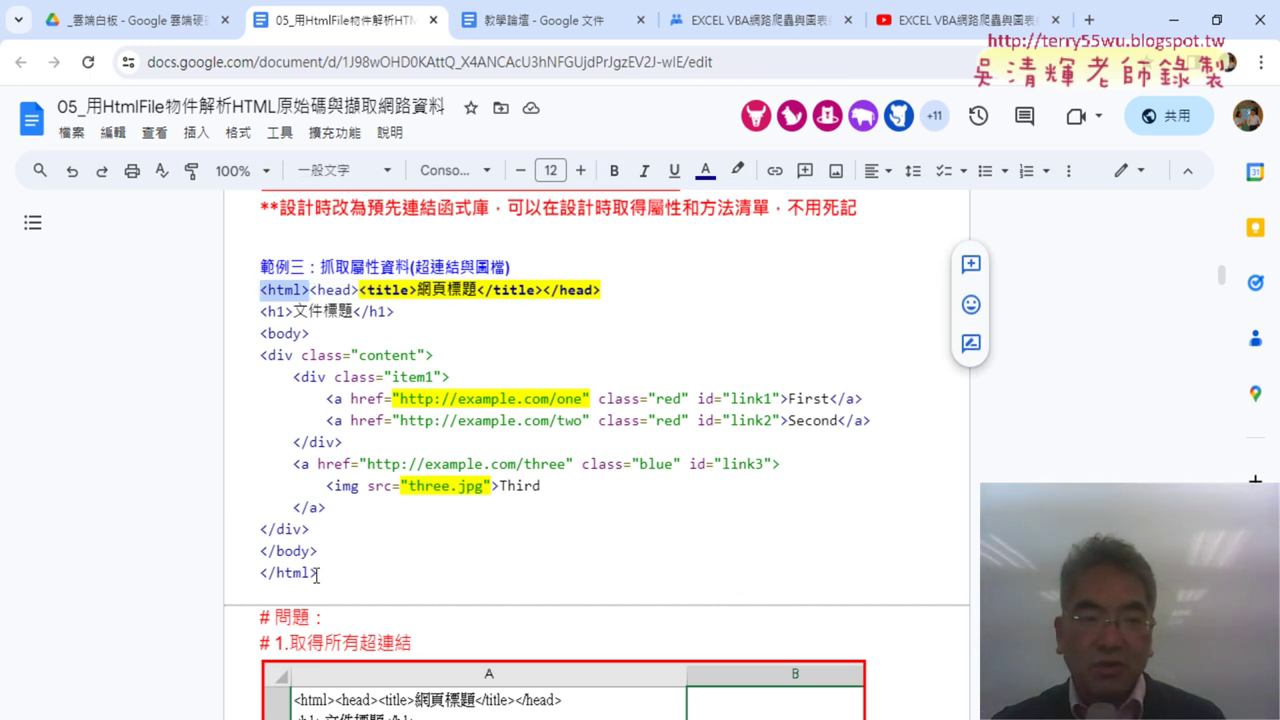
pyautogui.moveTo(316, 573); pyautogui.dragTo(251, 292)
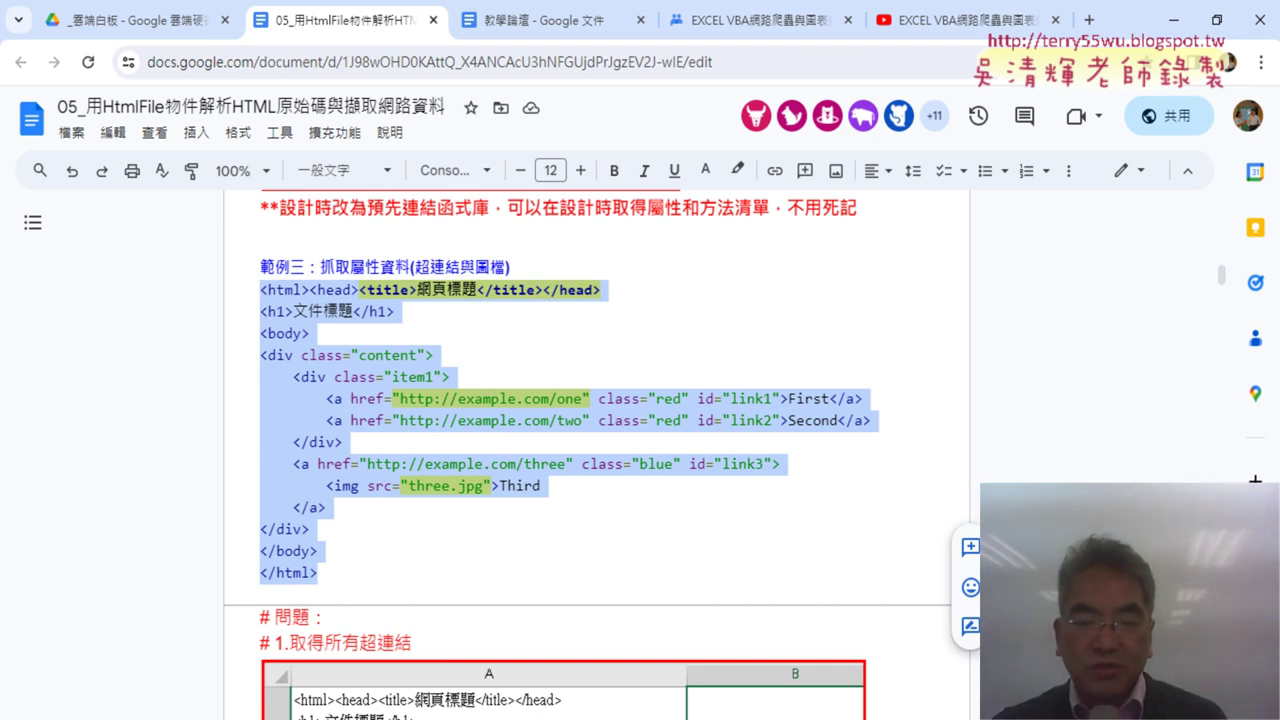
pyautogui.hotkey('alt', 'Tab')
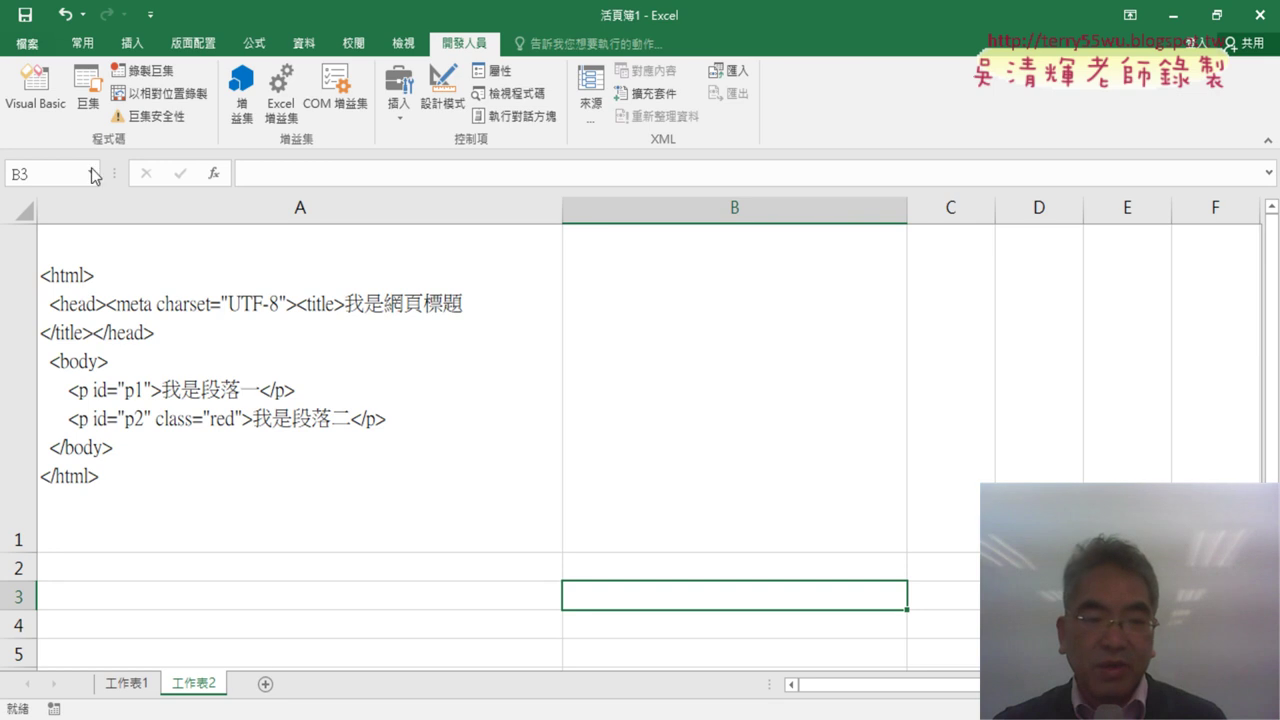
# Add sheet 工作表3, widening column A to about 320 pixels and row 1 to about 329.
pyautogui.click(265, 685)
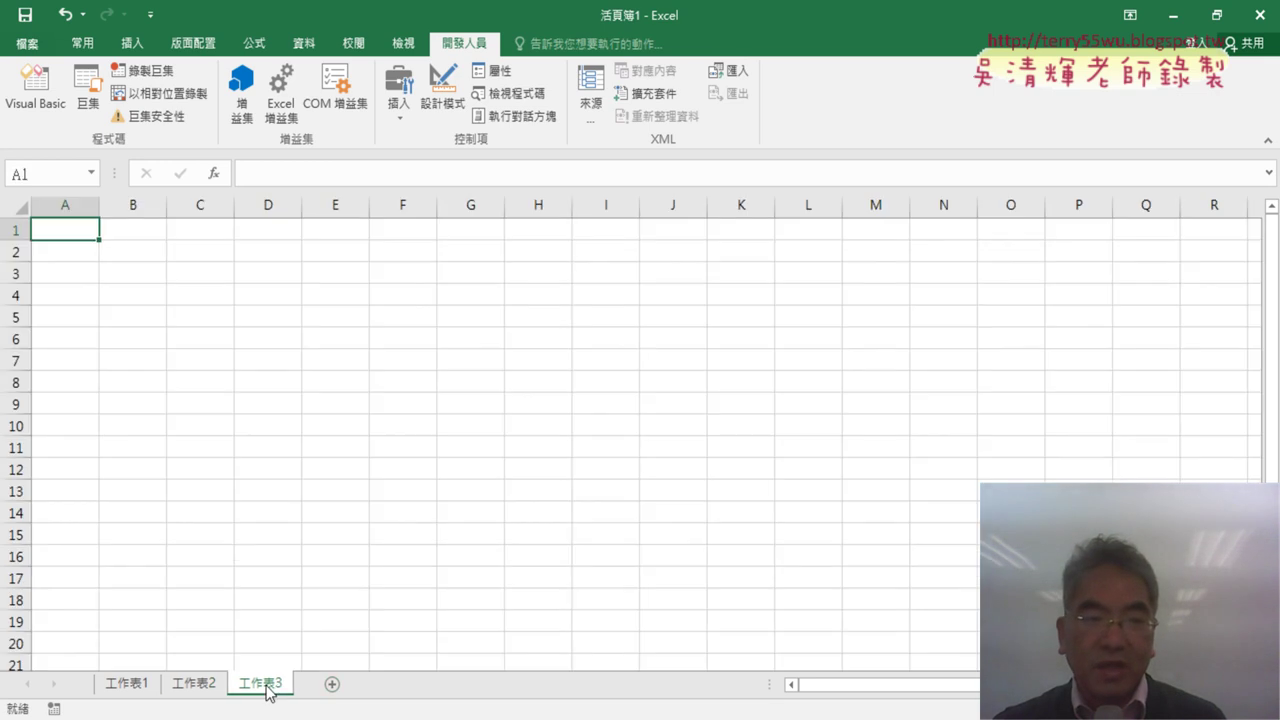
pyautogui.moveTo(101, 209); pyautogui.dragTo(358, 209)
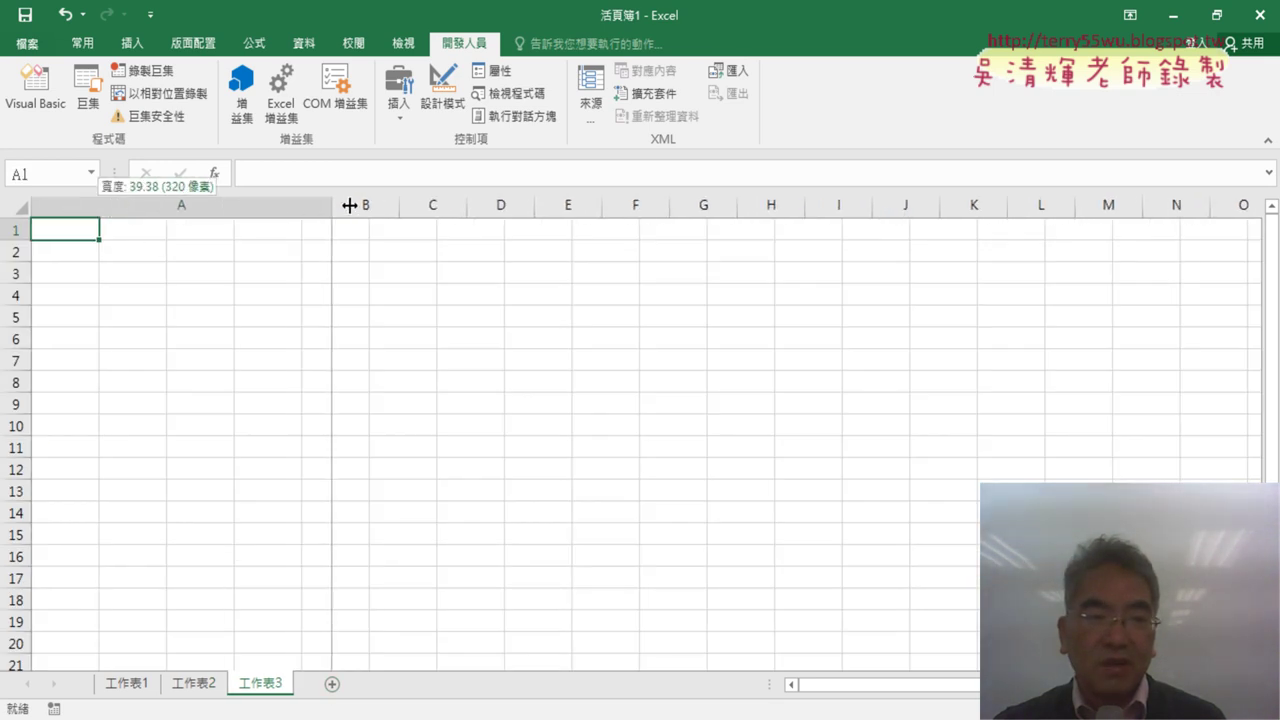
pyautogui.moveTo(26, 240); pyautogui.dragTo(26, 548)
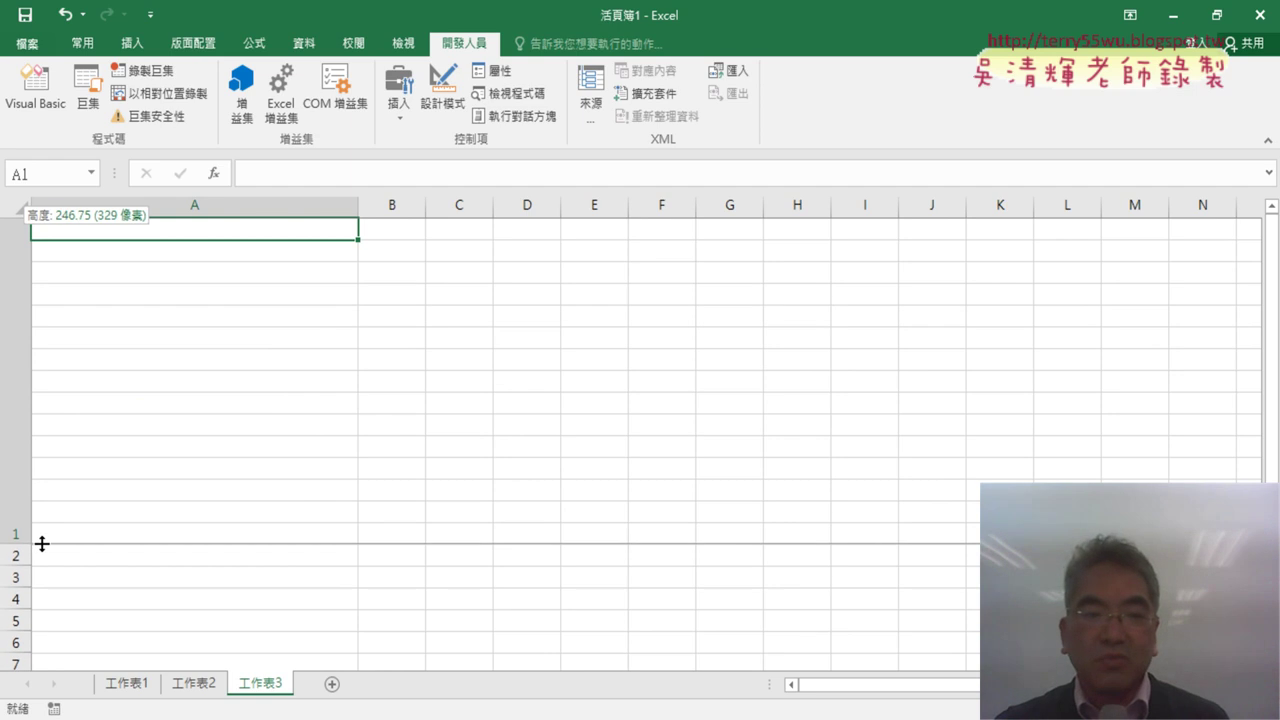
# Paste the HTML code into cell A1 and make row 1 tall enough to show it.
pyautogui.doubleClick(179, 389)
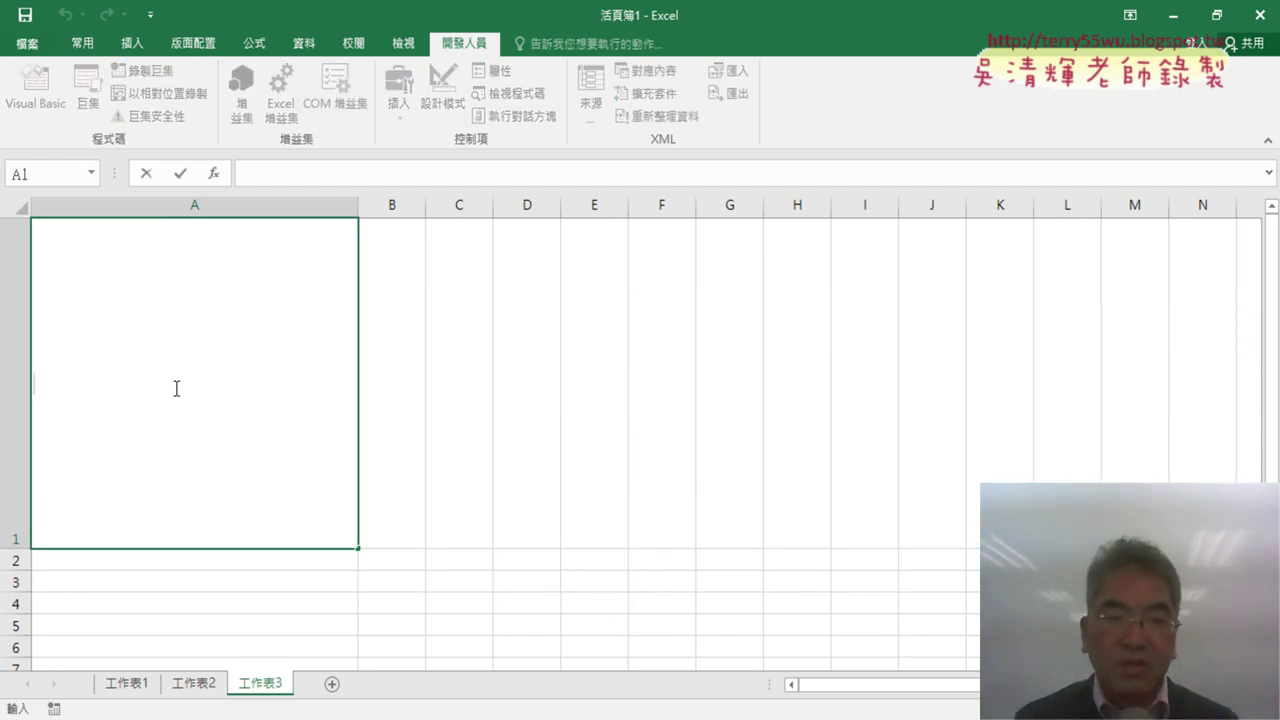
pyautogui.hotkey('ctrl', 'v')
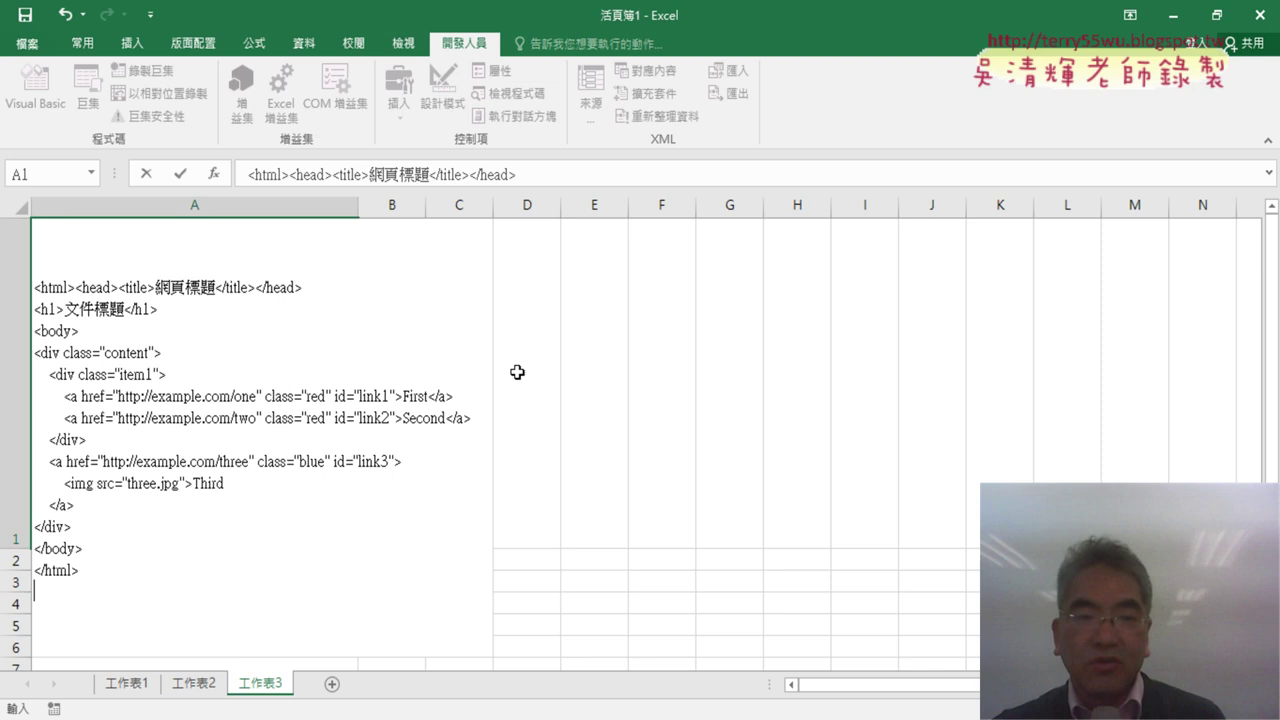
pyautogui.click(632, 371)
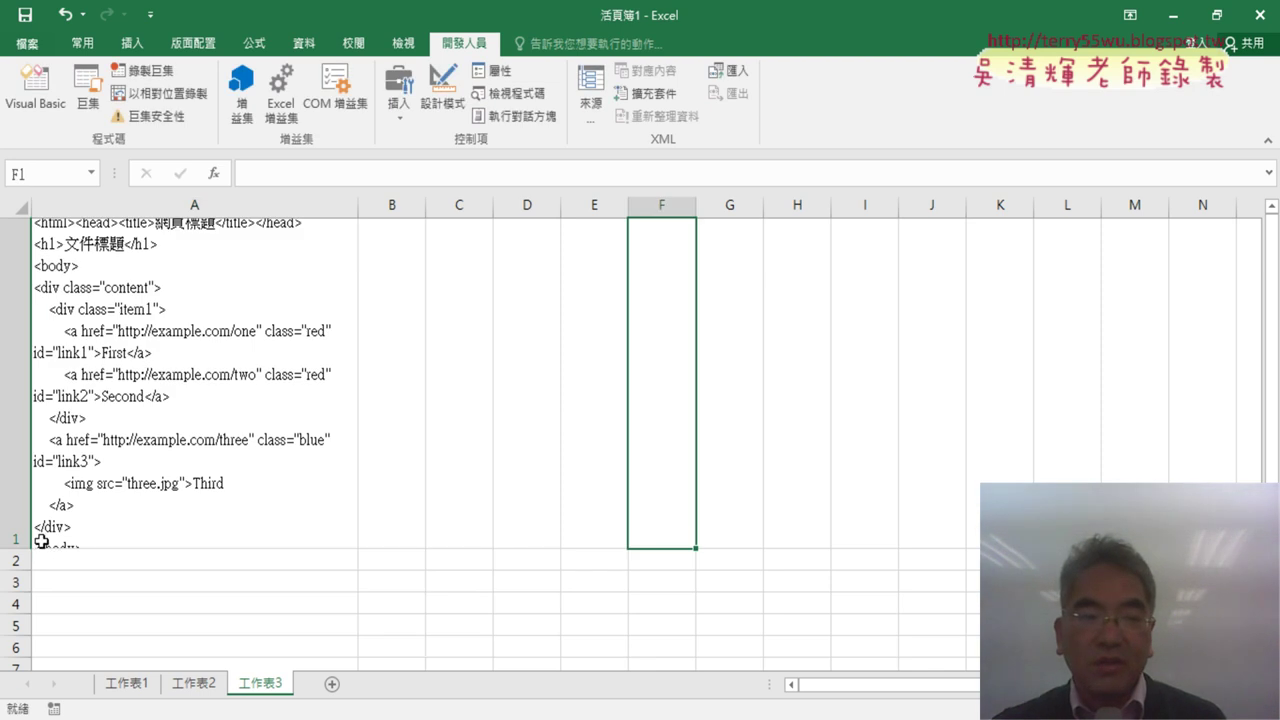
pyautogui.moveTo(25, 548); pyautogui.dragTo(25, 625)
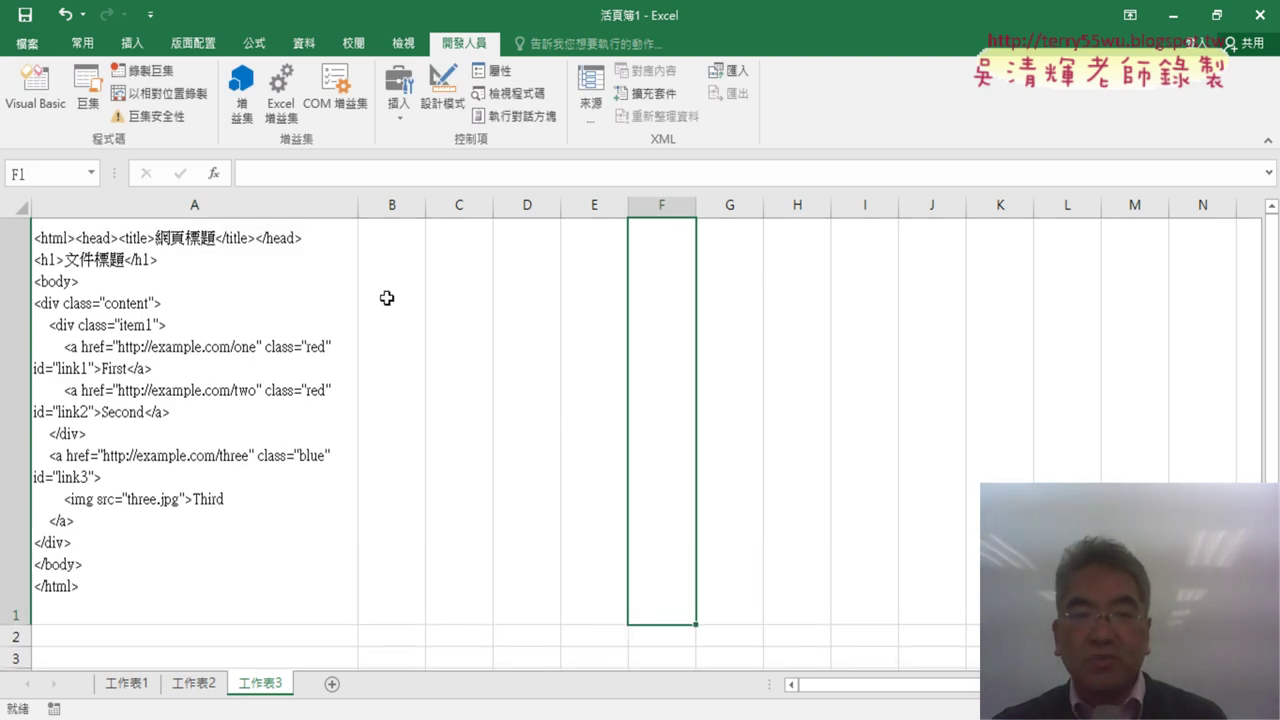
pyautogui.click(101, 280)
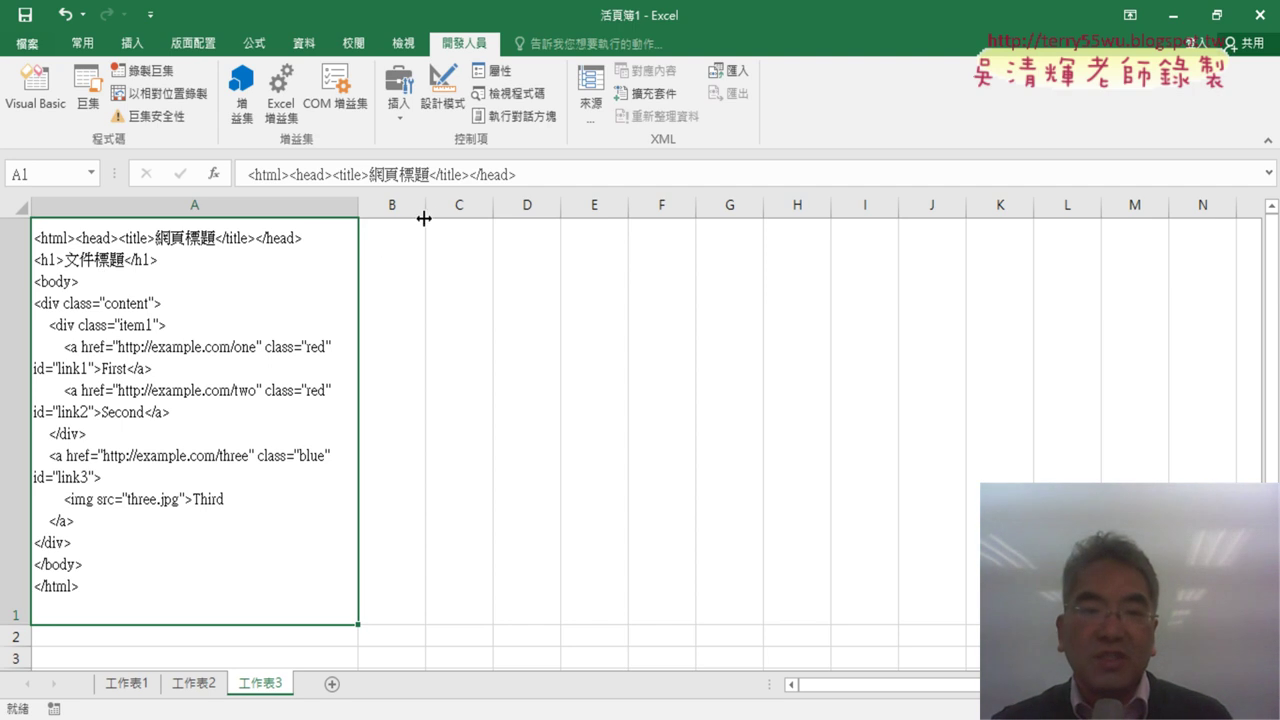
pyautogui.moveTo(424, 205); pyautogui.dragTo(669, 205)
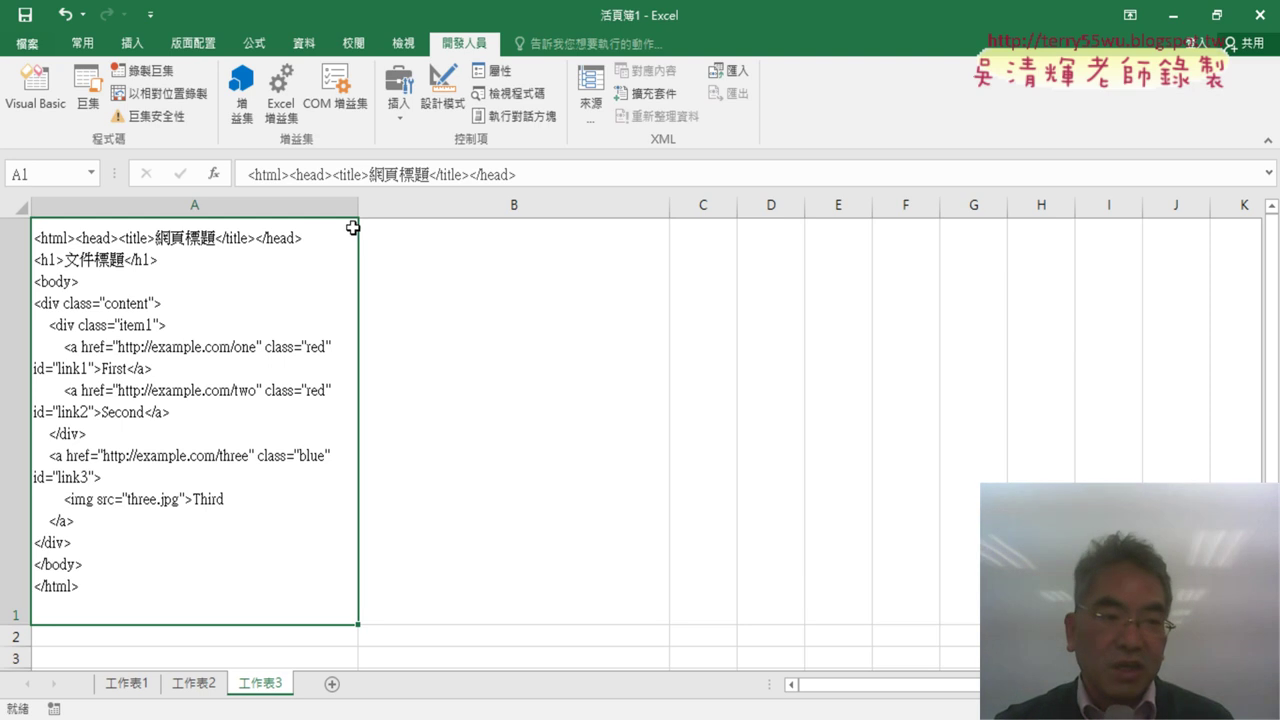
pyautogui.moveTo(358, 204); pyautogui.dragTo(428, 204)
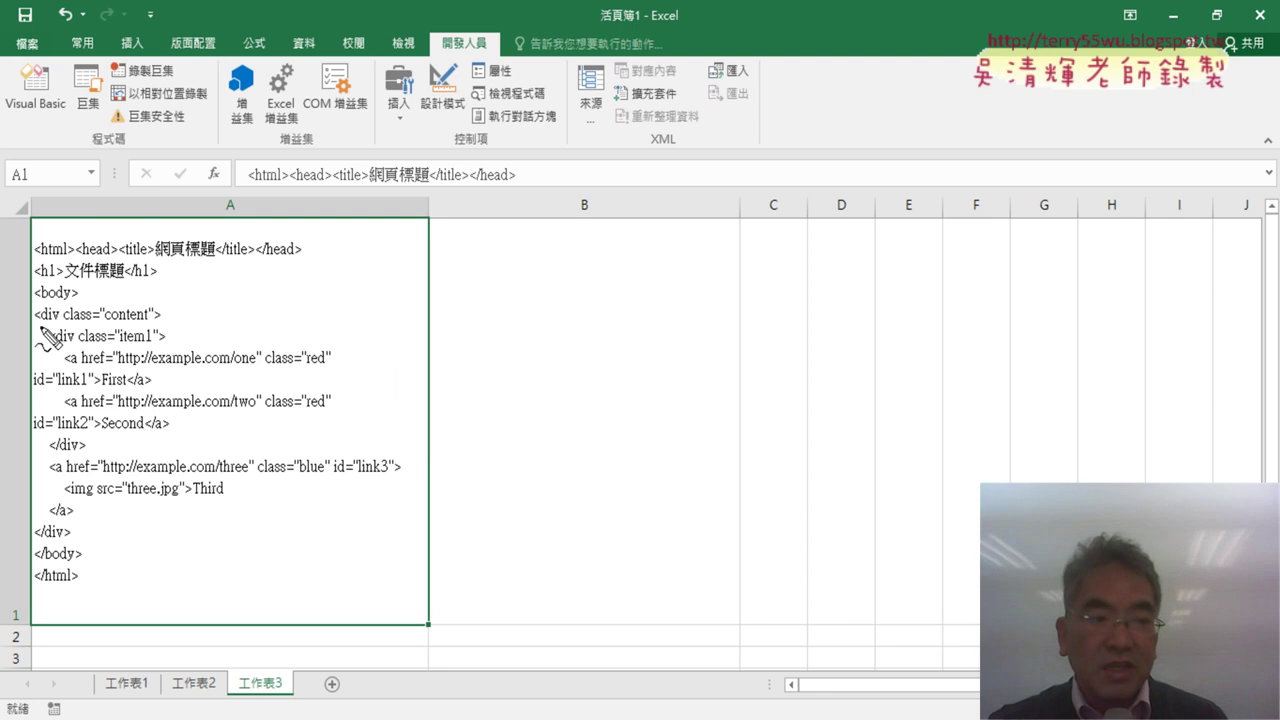
pyautogui.moveTo(33, 322); pyautogui.dragTo(150, 321)
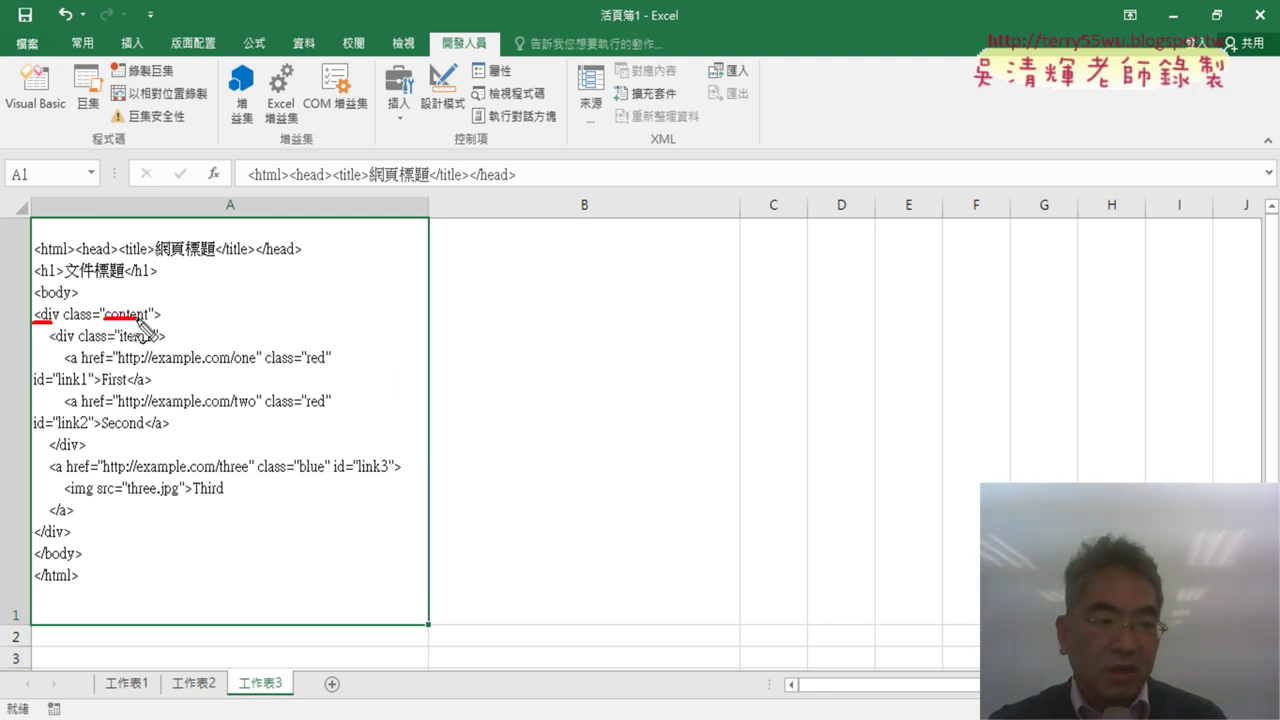
pyautogui.moveTo(80, 345); pyautogui.dragTo(152, 343)
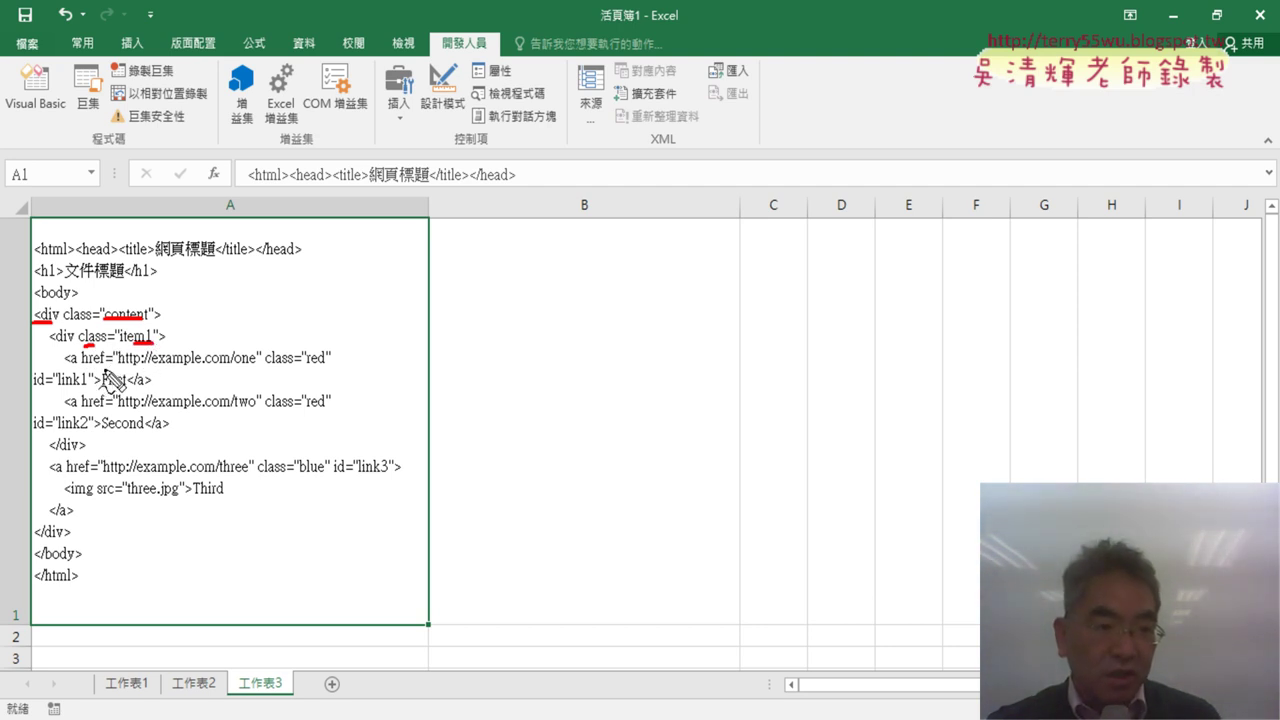
pyautogui.moveTo(83, 365); pyautogui.dragTo(101, 365)
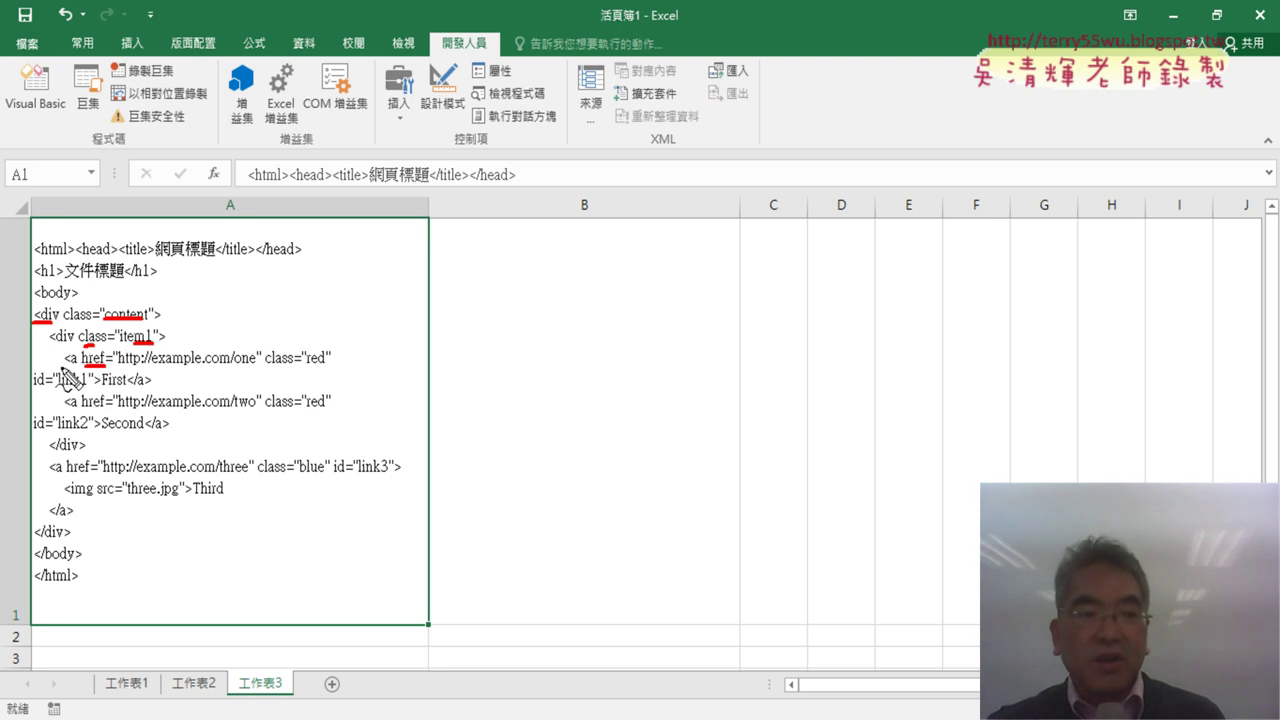
pyautogui.moveTo(63, 366); pyautogui.dragTo(76, 365)
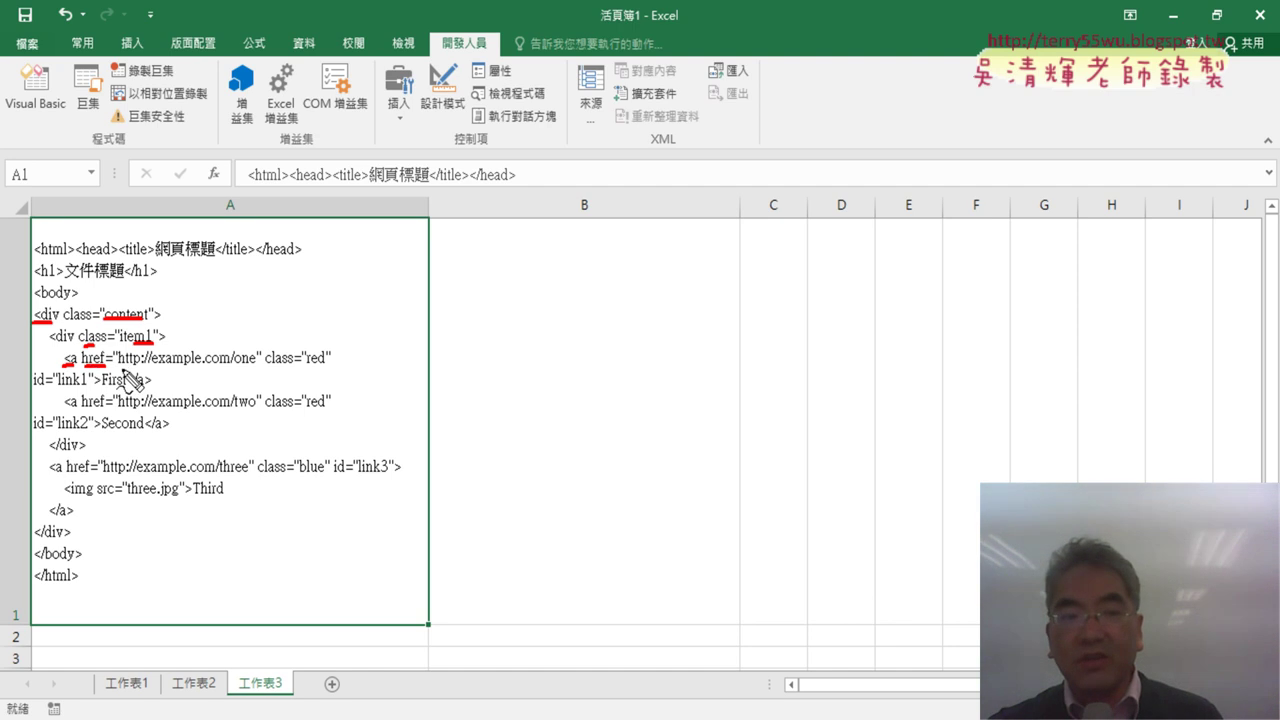
pyautogui.moveTo(122, 369); pyautogui.dragTo(262, 369)
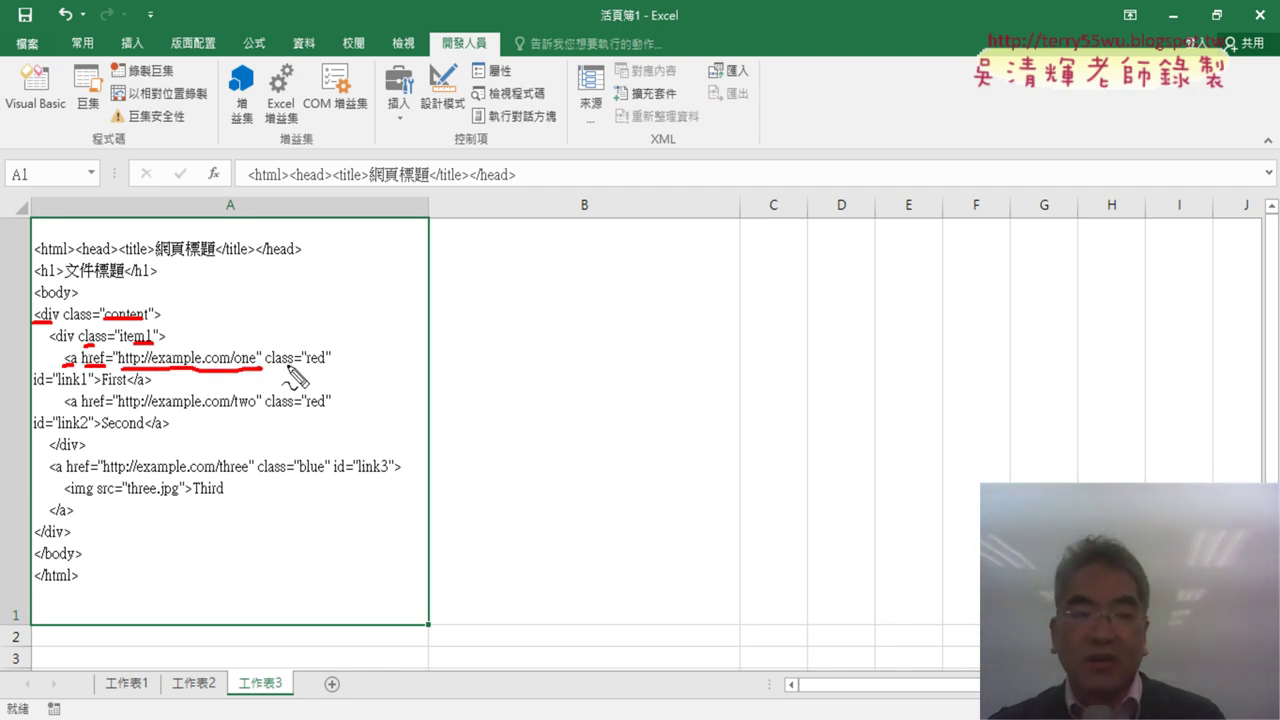
pyautogui.moveTo(102, 389); pyautogui.dragTo(124, 390)
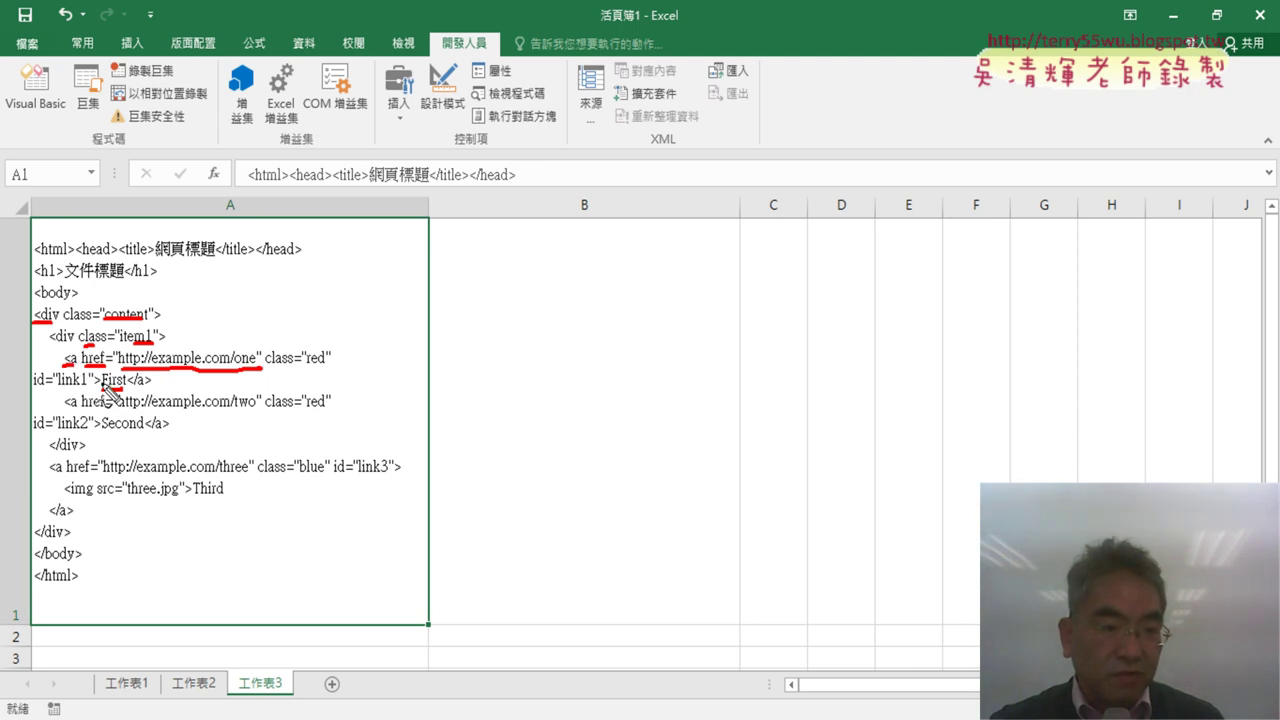
pyautogui.moveTo(103, 388); pyautogui.dragTo(125, 388)
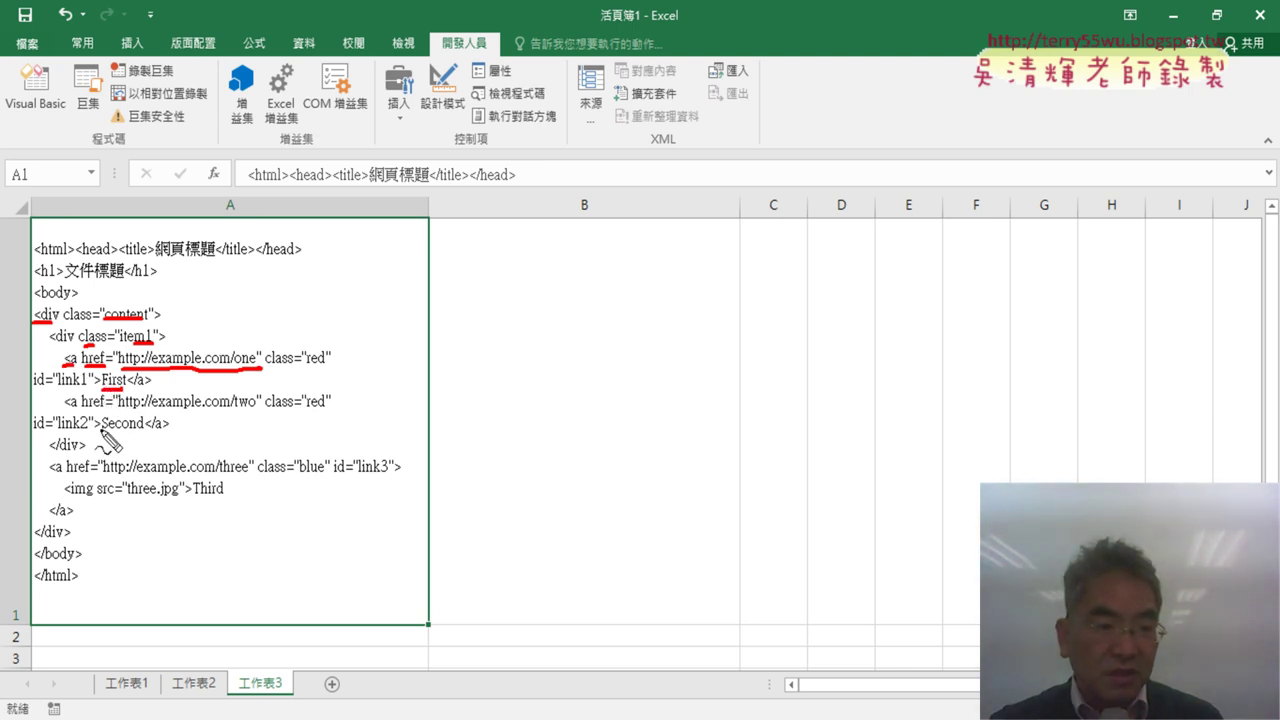
pyautogui.moveTo(101, 431); pyautogui.dragTo(133, 431)
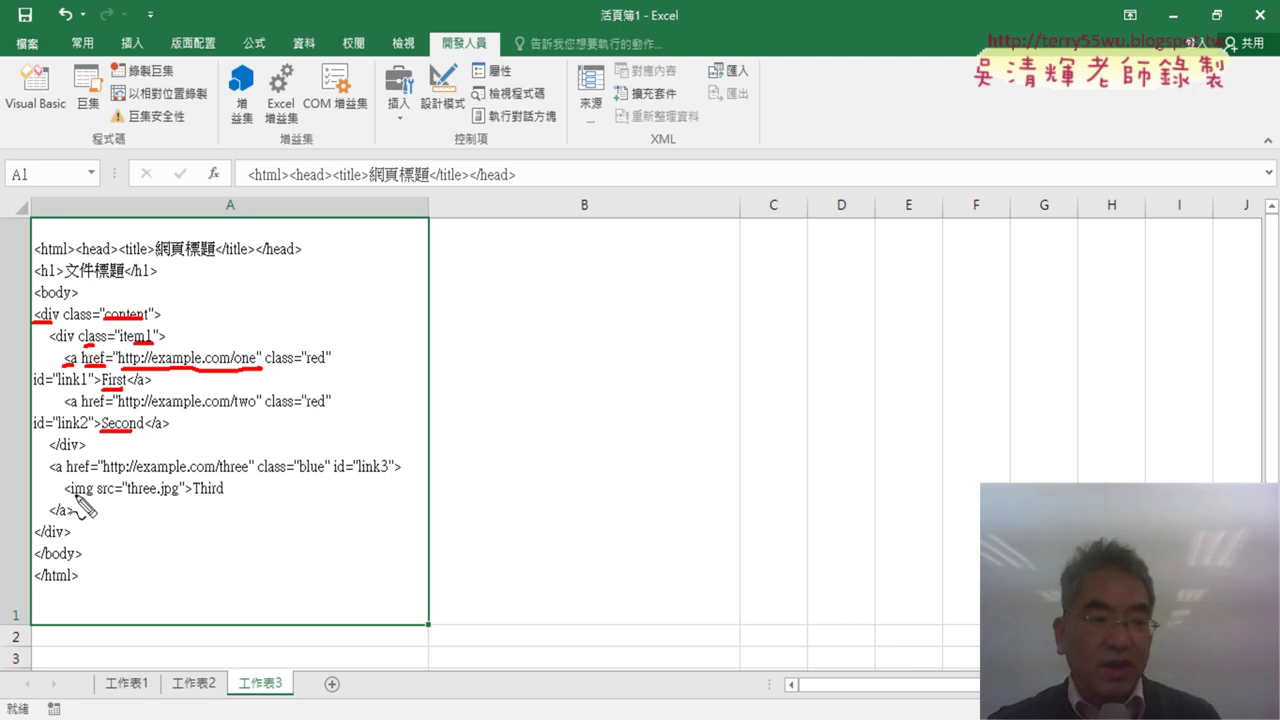
pyautogui.moveTo(64, 494); pyautogui.dragTo(93, 493)
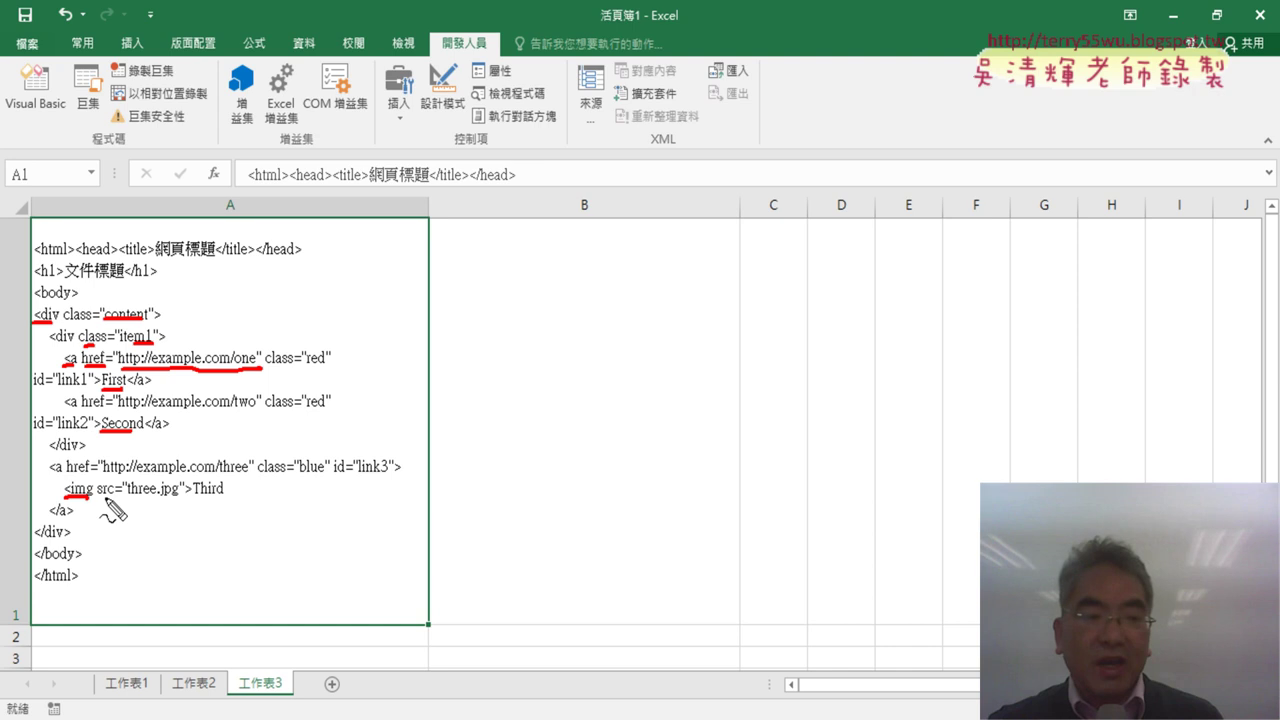
pyautogui.moveTo(97, 494); pyautogui.dragTo(116, 494)
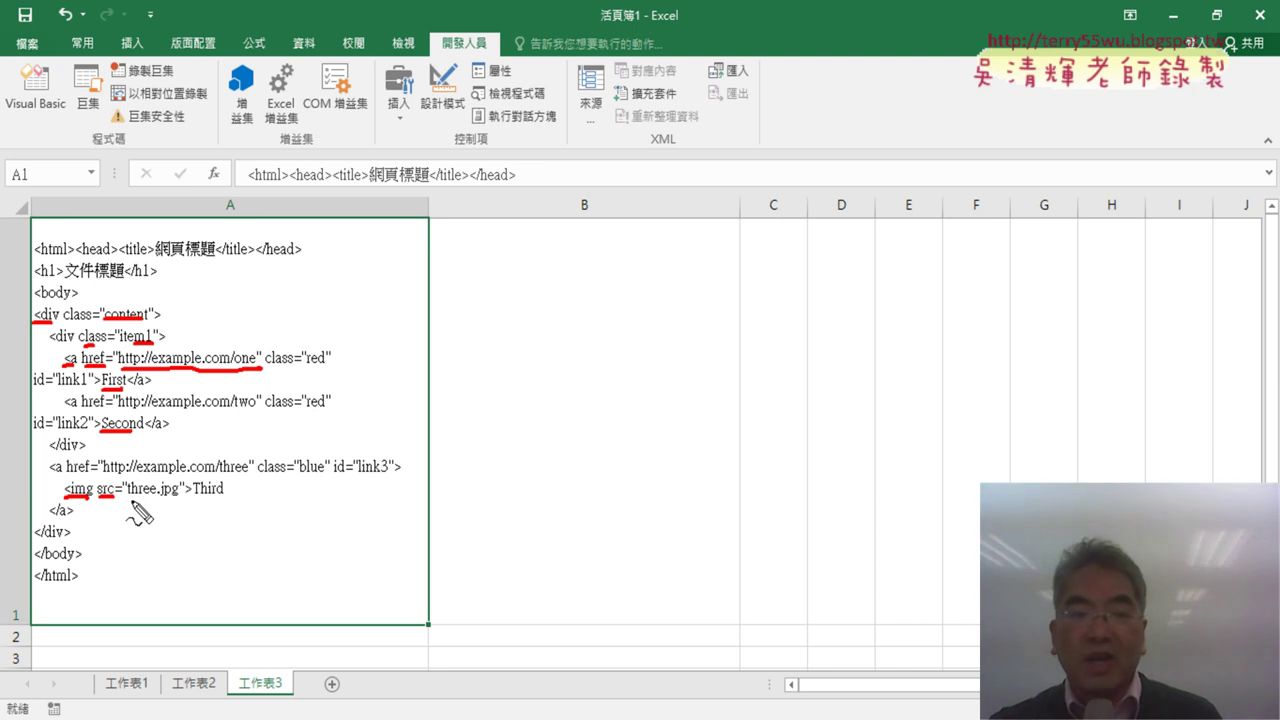
pyautogui.moveTo(131, 500); pyautogui.dragTo(176, 500)
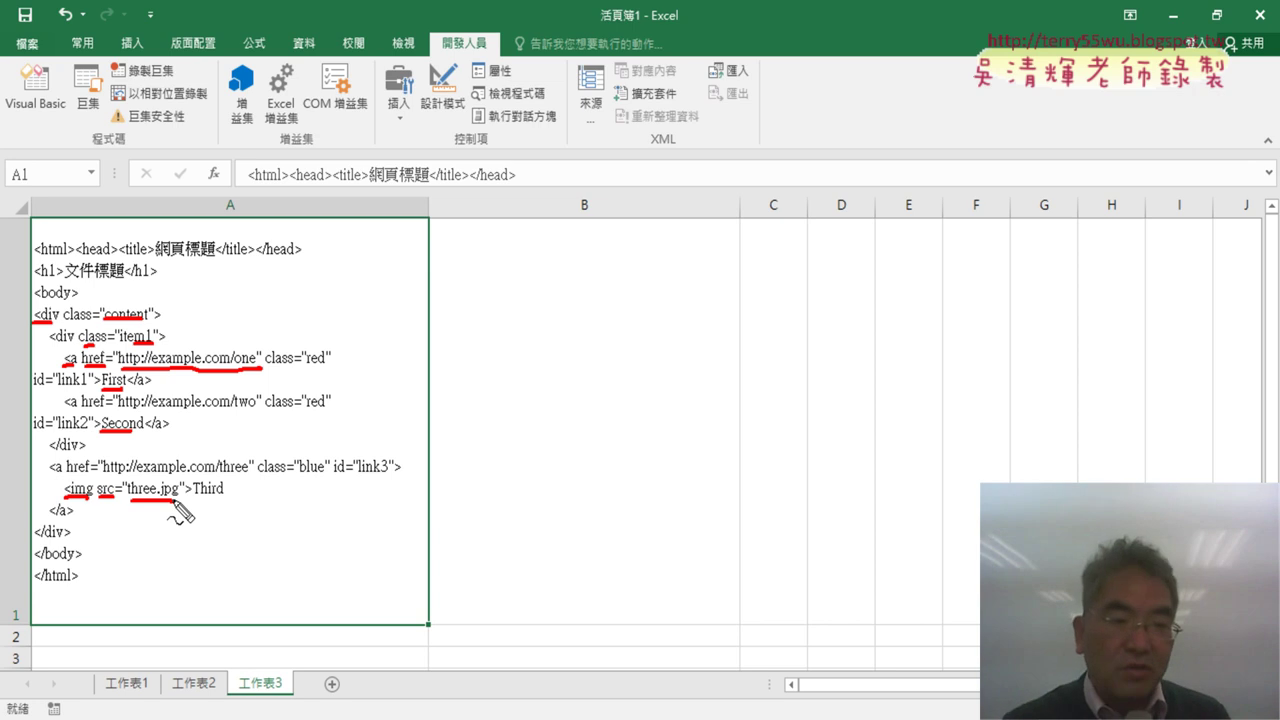
pyautogui.press('Escape')
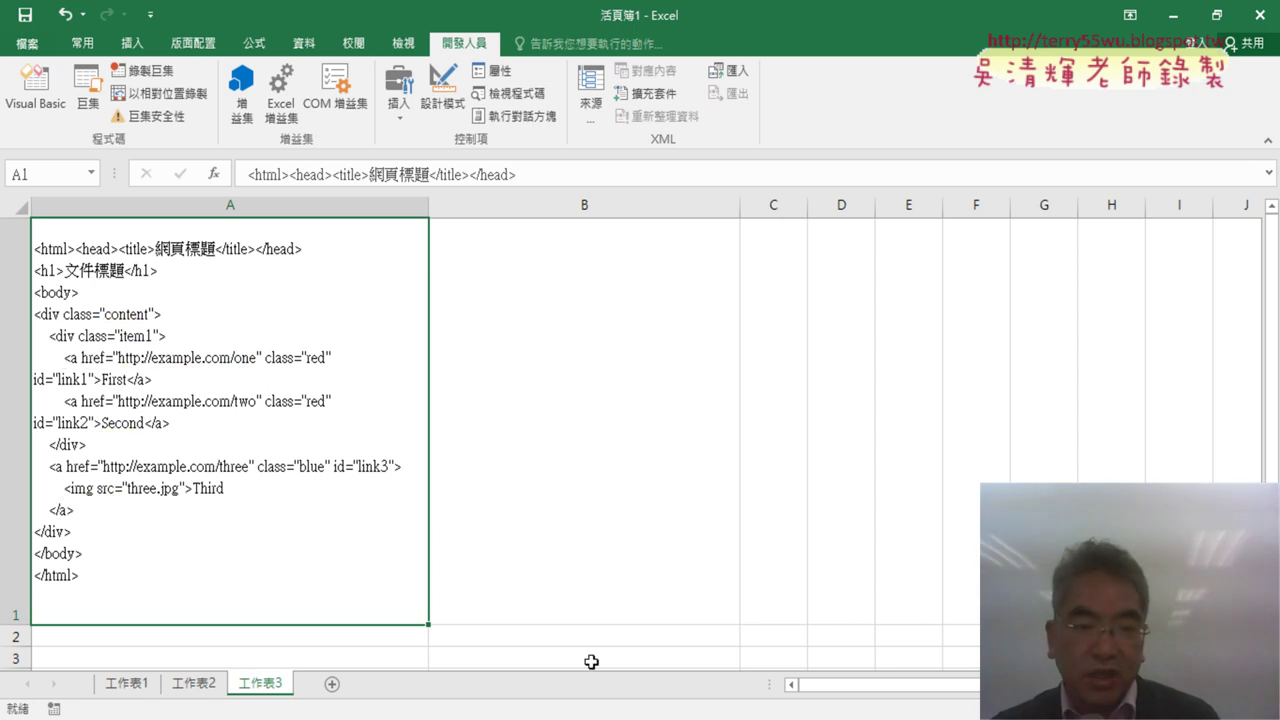
# Find the task heading 取得所有超連結 in the Google Docs notes, then go back to Excel.
pyautogui.hotkey('alt', 'Tab')
pyautogui.scroll(-4, 542, 449)
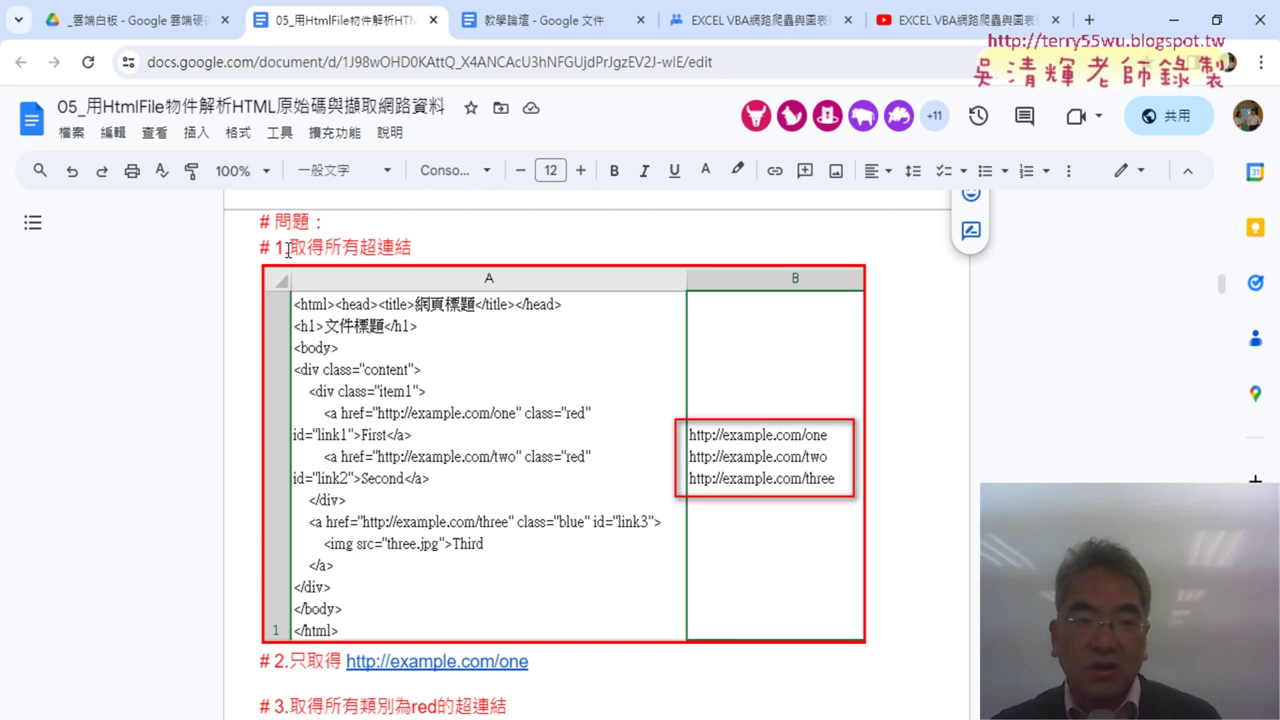
pyautogui.moveTo(288, 248); pyautogui.dragTo(410, 255)
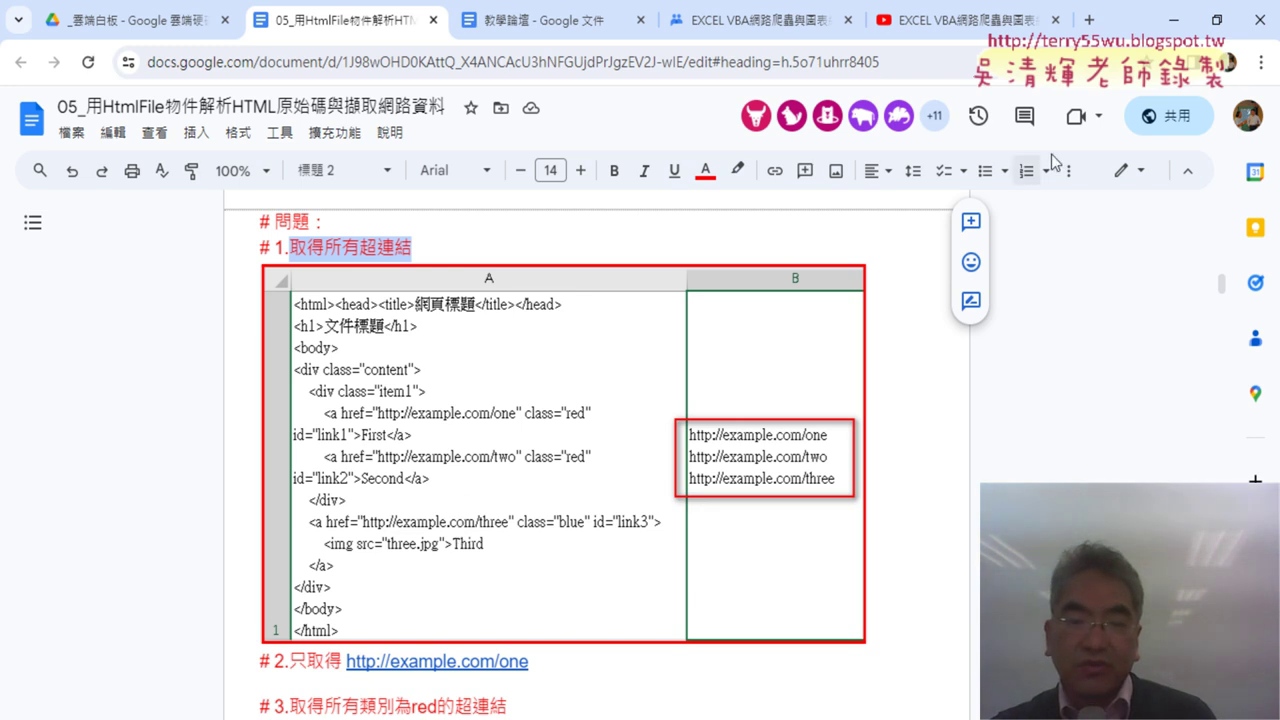
pyautogui.click(1174, 20)
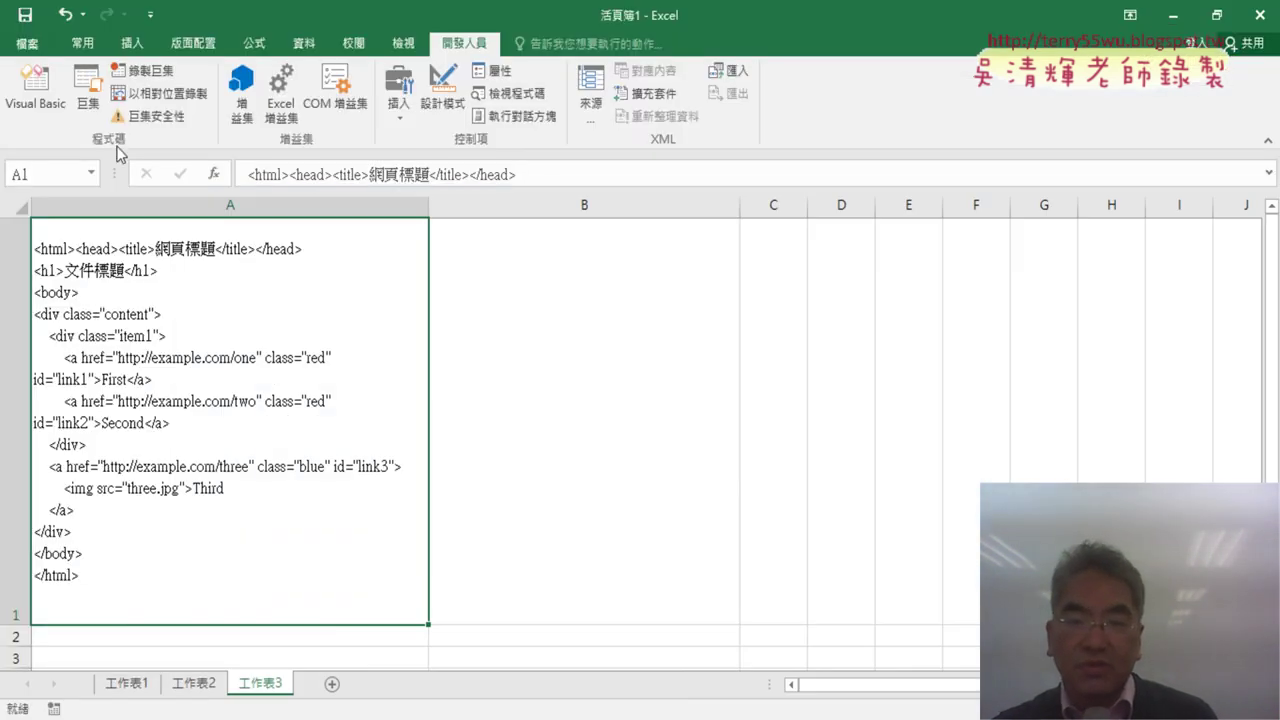
# In the Visual Basic editor, copy the whole XMLHTTP下載 procedure from Module1.
pyautogui.click(35, 88)
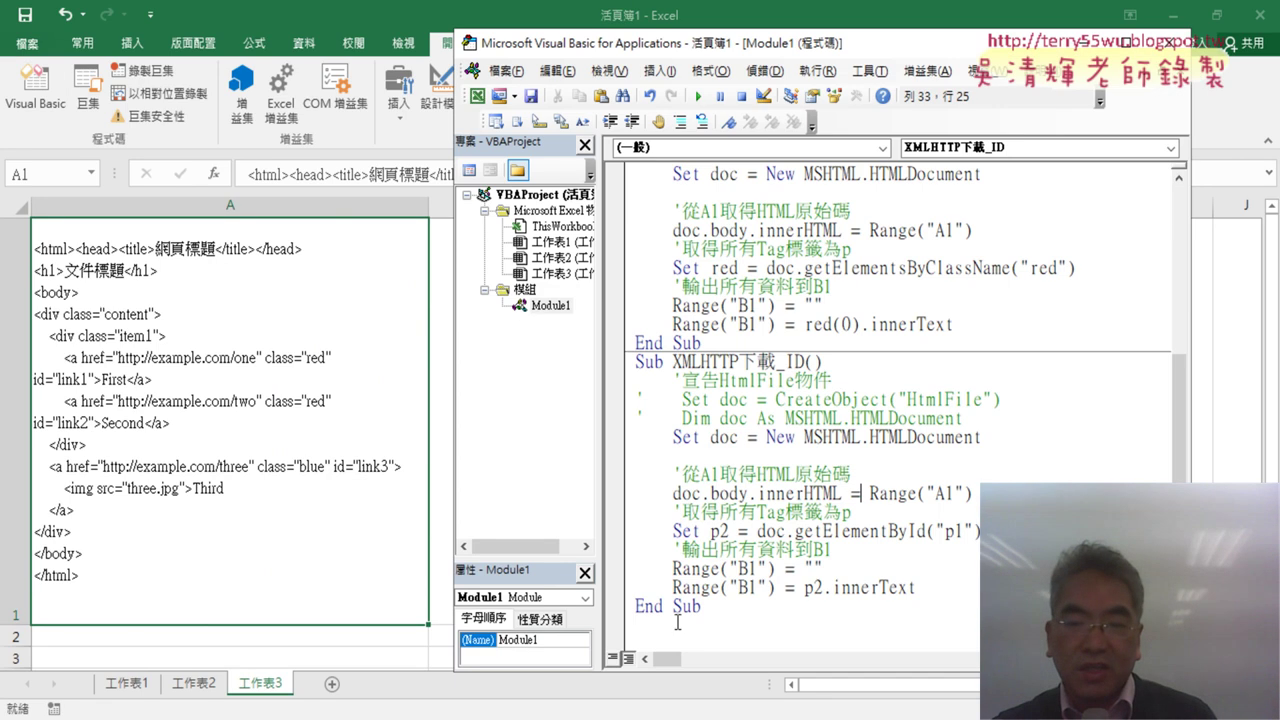
pyautogui.moveTo(677, 622); pyautogui.dragTo(635, 361)
pyautogui.scroll(3, 677, 456)
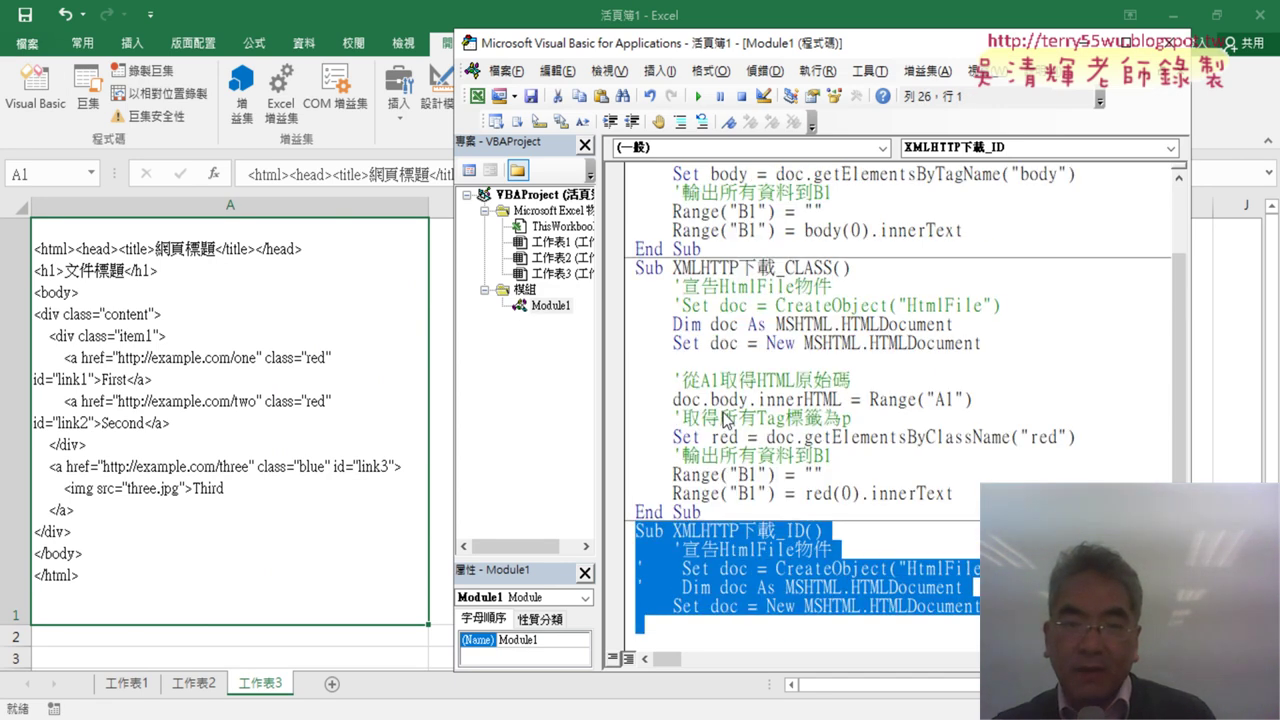
pyautogui.scroll(2, 724, 420)
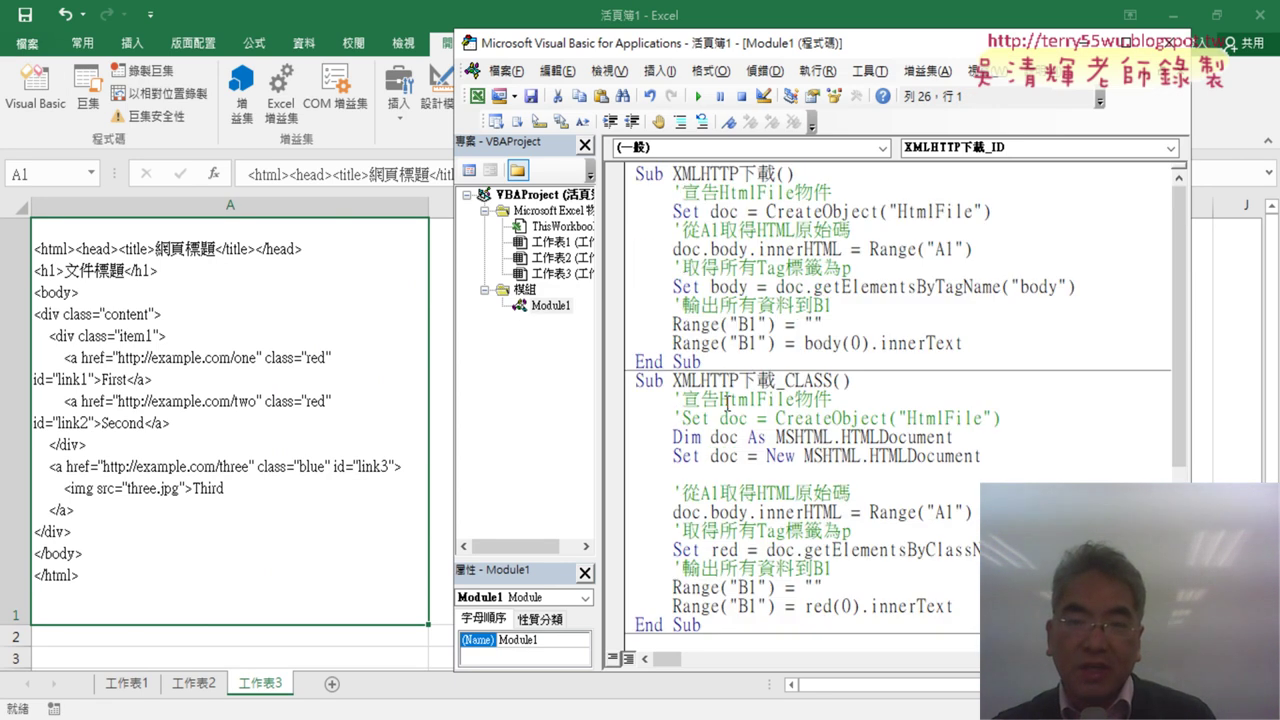
pyautogui.moveTo(702, 361); pyautogui.dragTo(614, 172)
pyautogui.rightClick(748, 228)
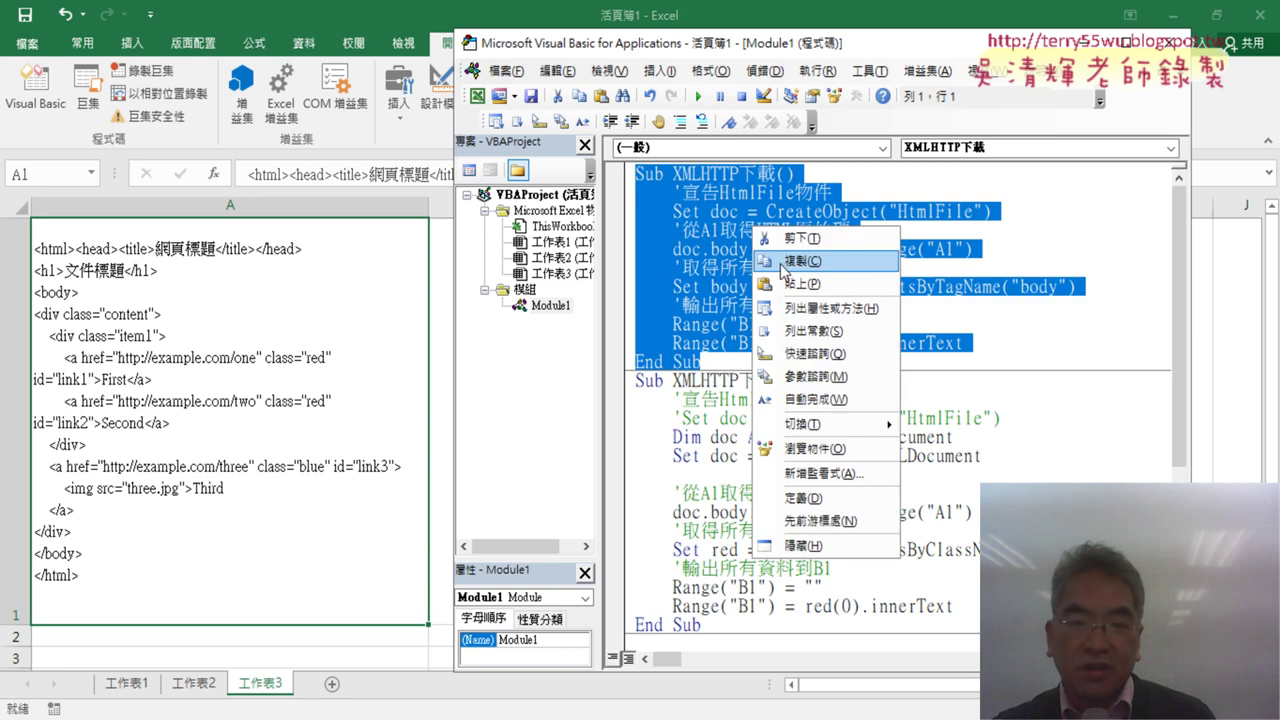
pyautogui.click(789, 269)
# Paste the copied procedure at the end of Module1, after XMLHTTP下載_ID.
pyautogui.scroll(-3, 644, 565)
pyautogui.scroll(-2, 644, 565)
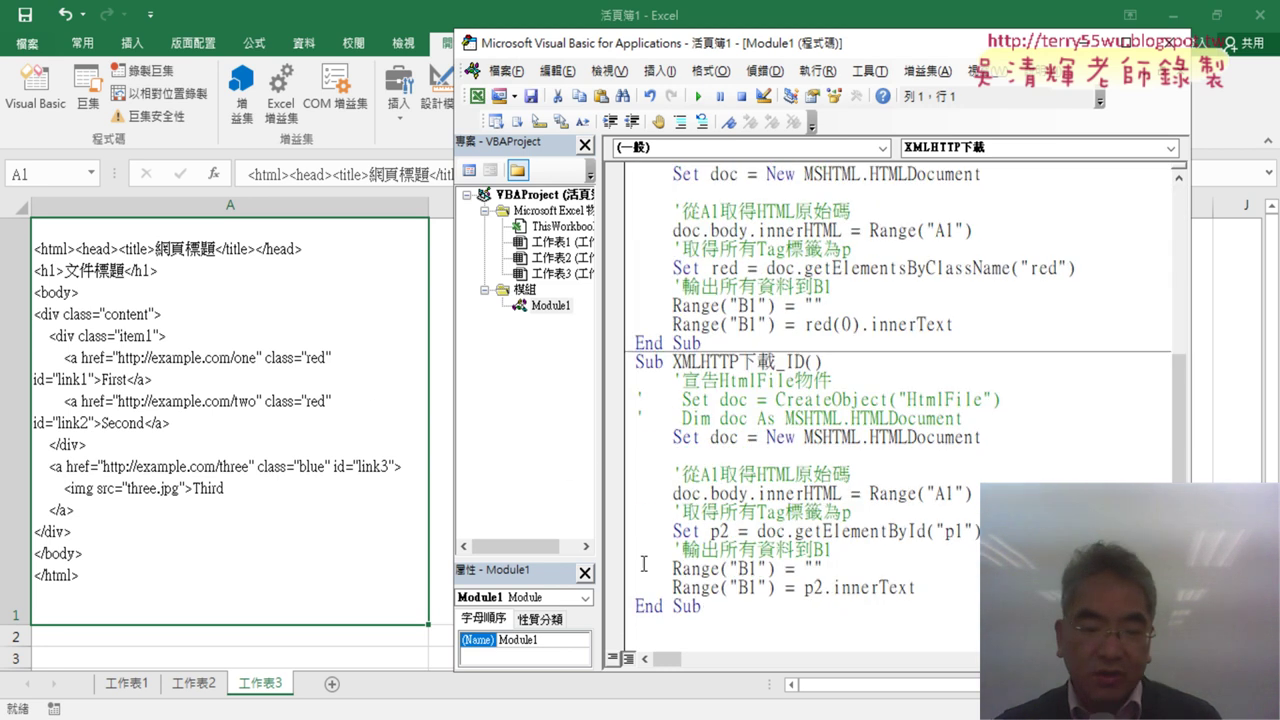
pyautogui.click(654, 625)
pyautogui.hotkey('ctrl', 'v')
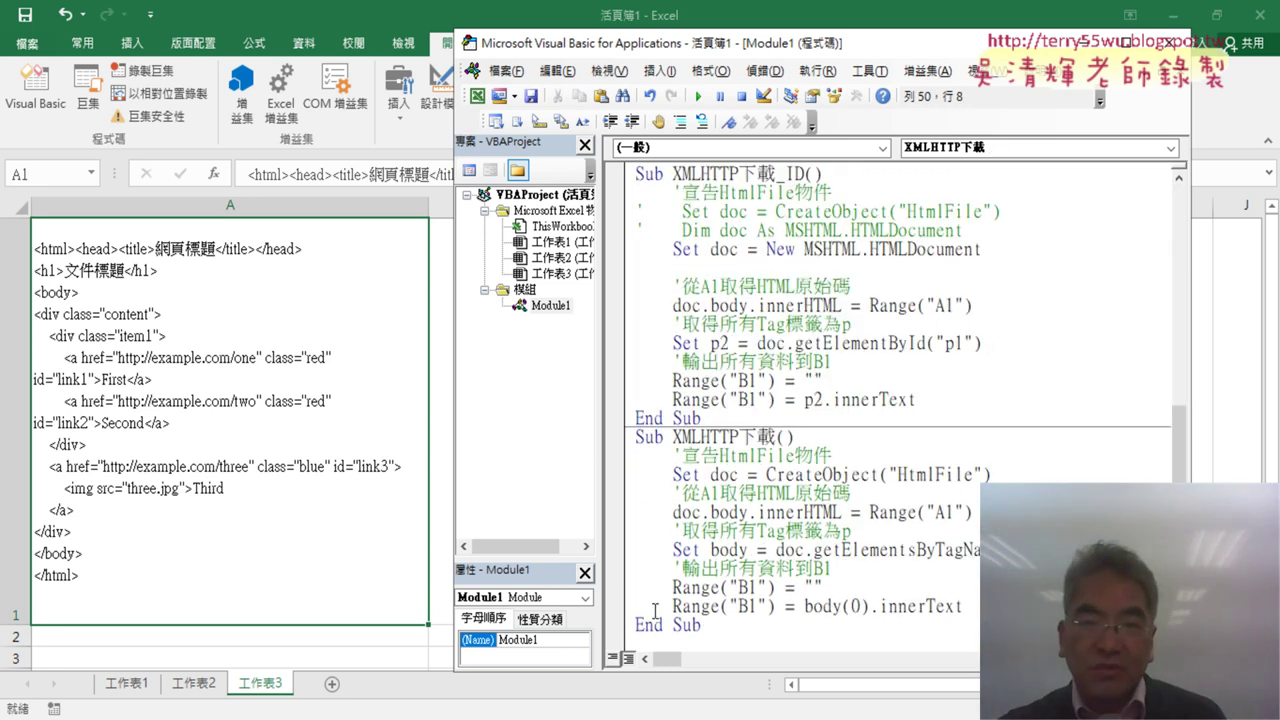
# Rename the variable body to a in the pasted procedure's Set line and Range("B1") line.
pyautogui.moveTo(645, 50); pyautogui.dragTo(811, 60)
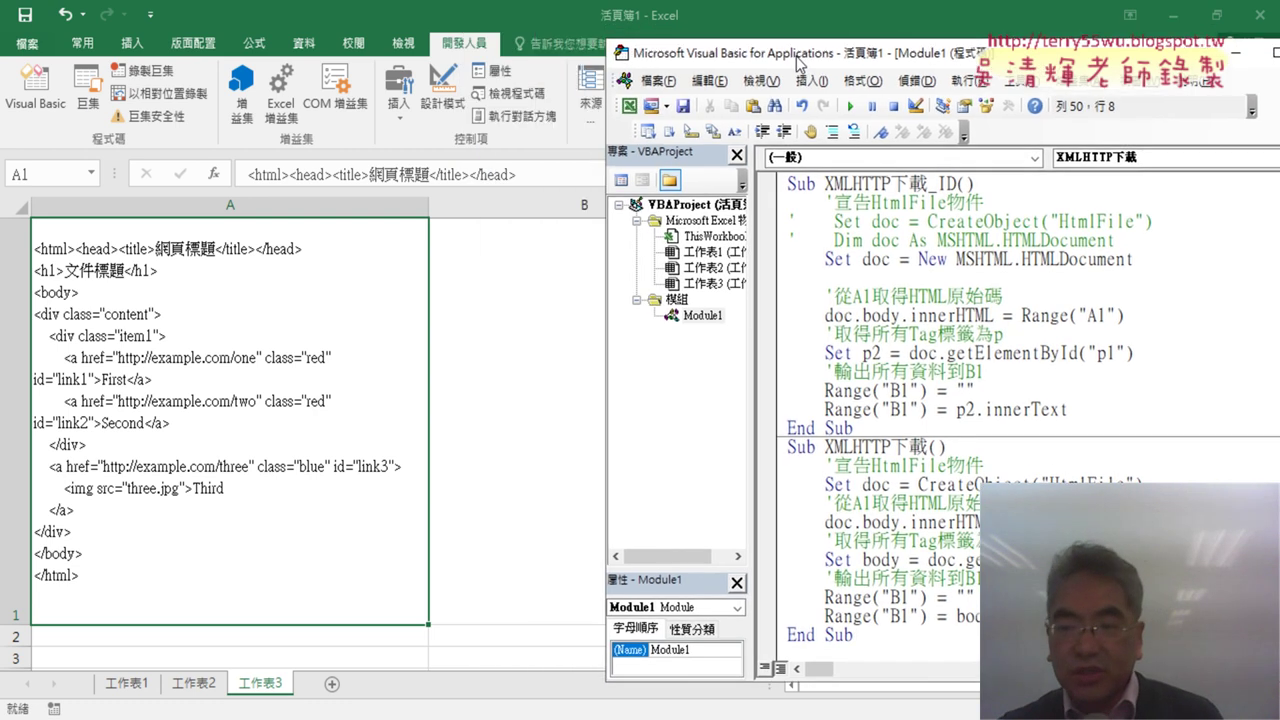
pyautogui.scroll(-1, 900, 400)
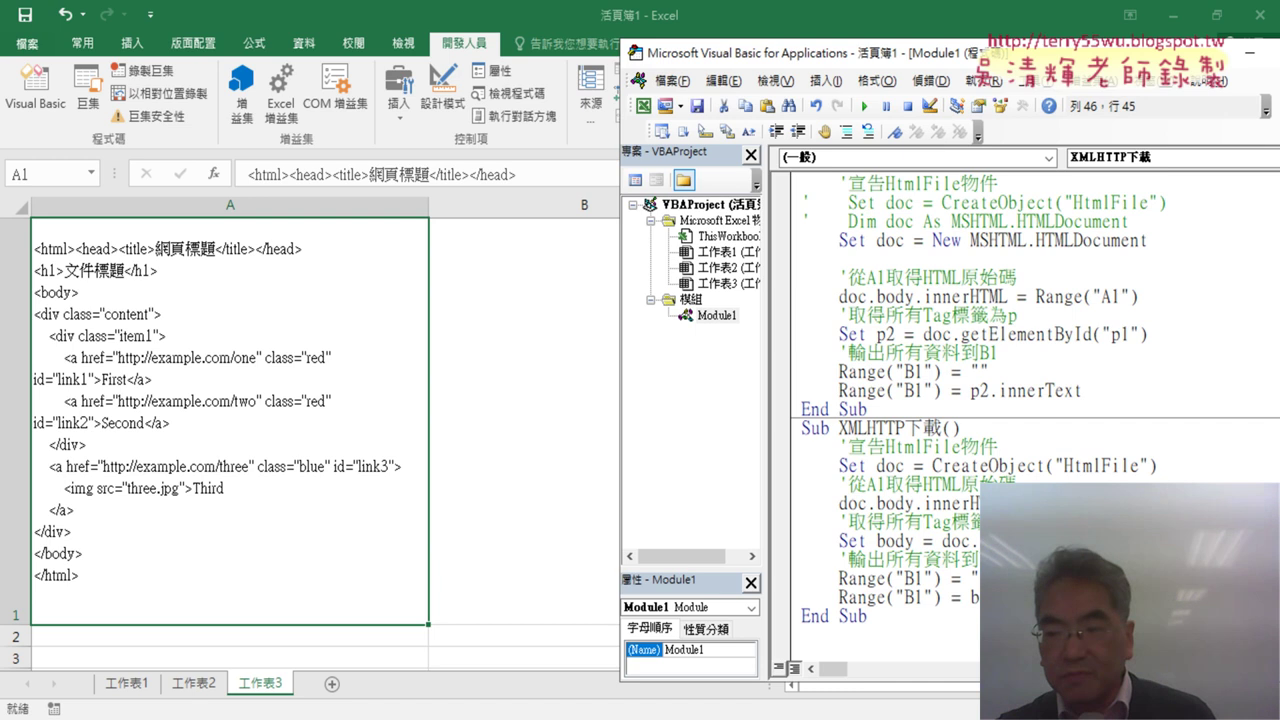
pyautogui.press('BackSpace')
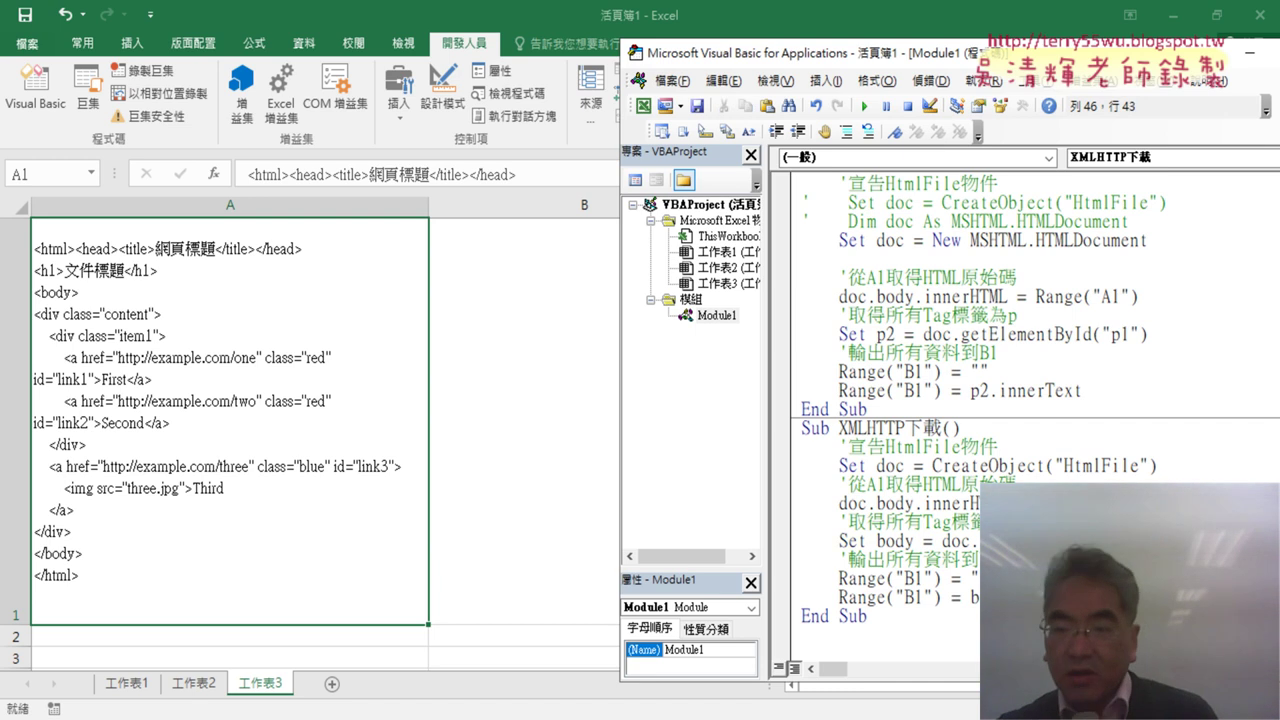
pyautogui.doubleClick(907, 541)
pyautogui.write('a')
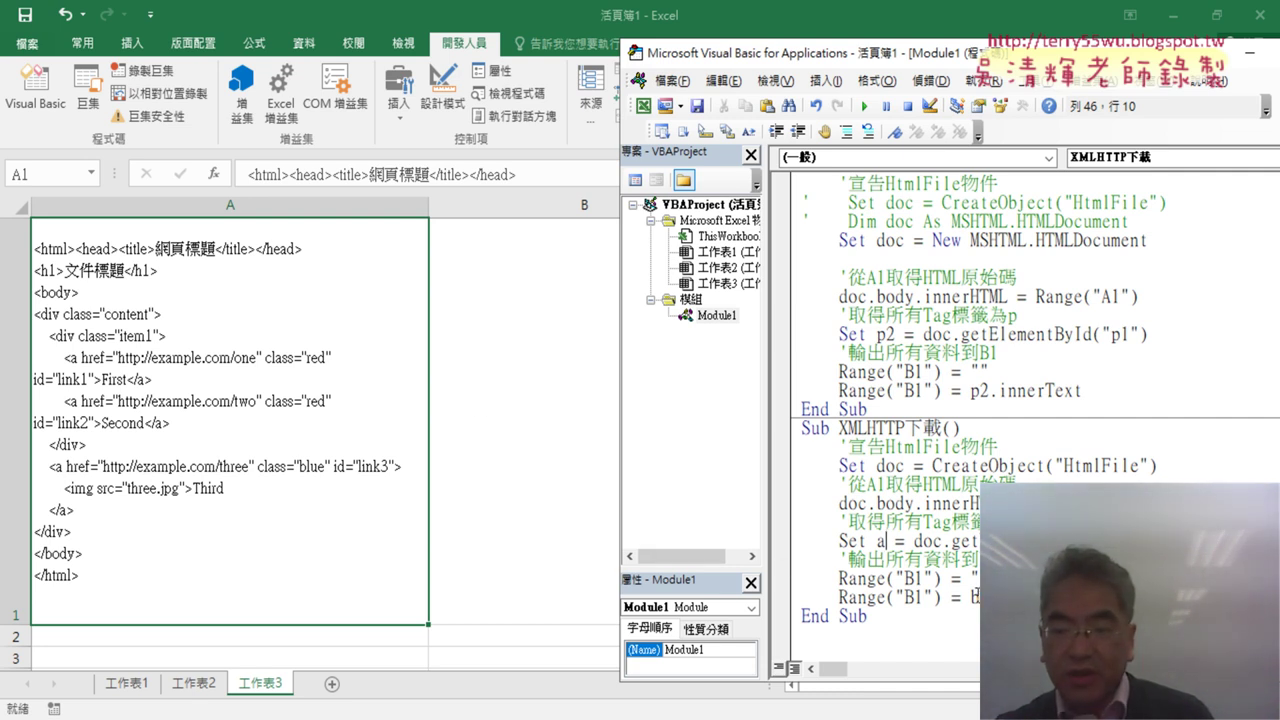
pyautogui.doubleClick(990, 597)
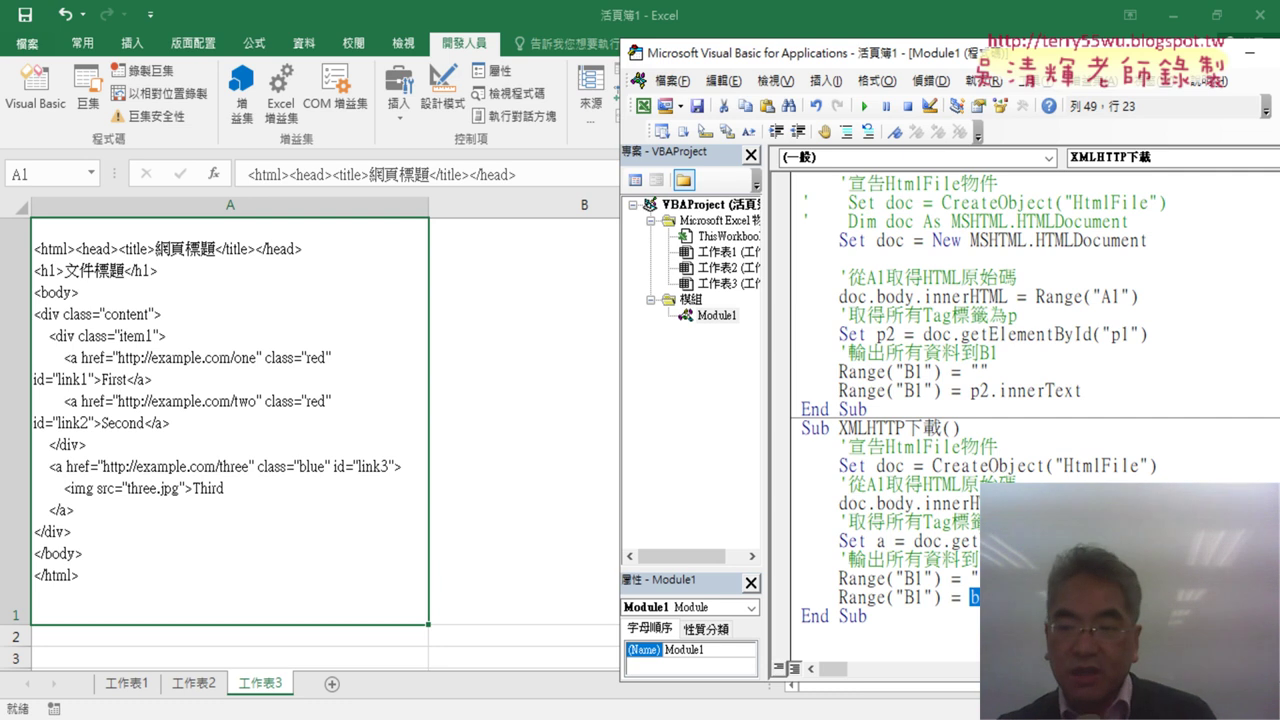
pyautogui.write('a')
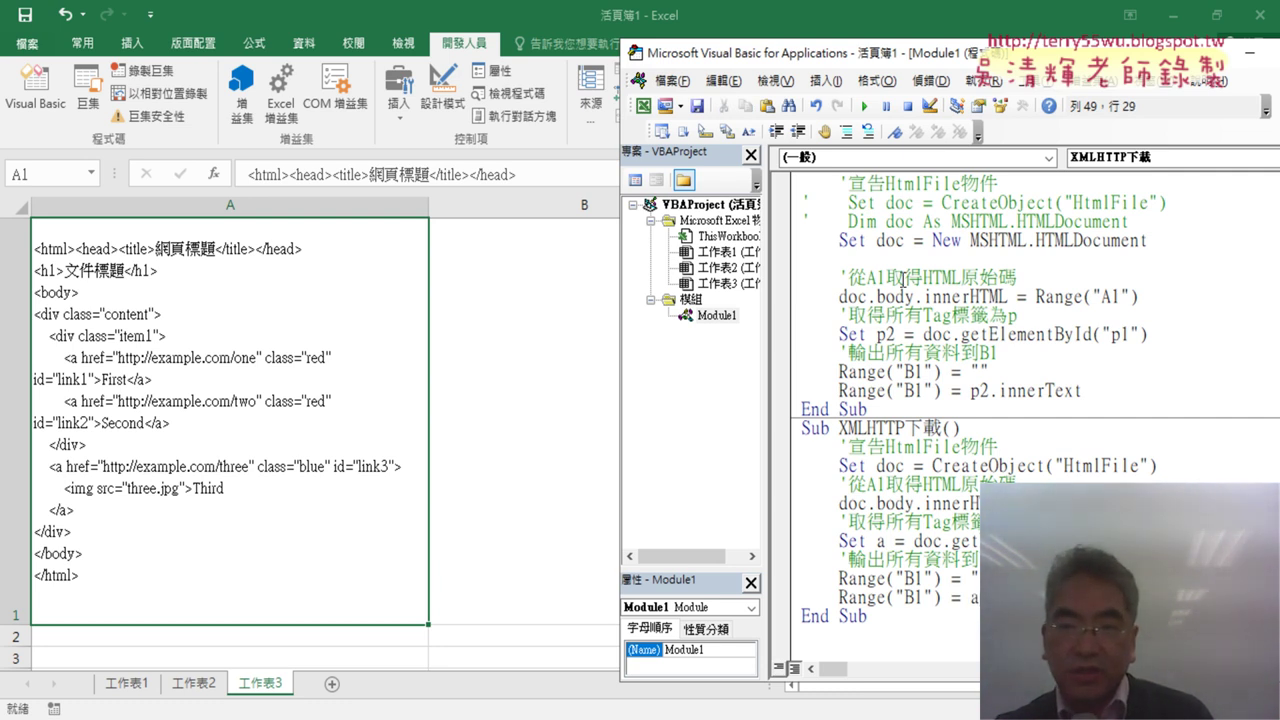
pyautogui.moveTo(906, 53); pyautogui.dragTo(996, 51)
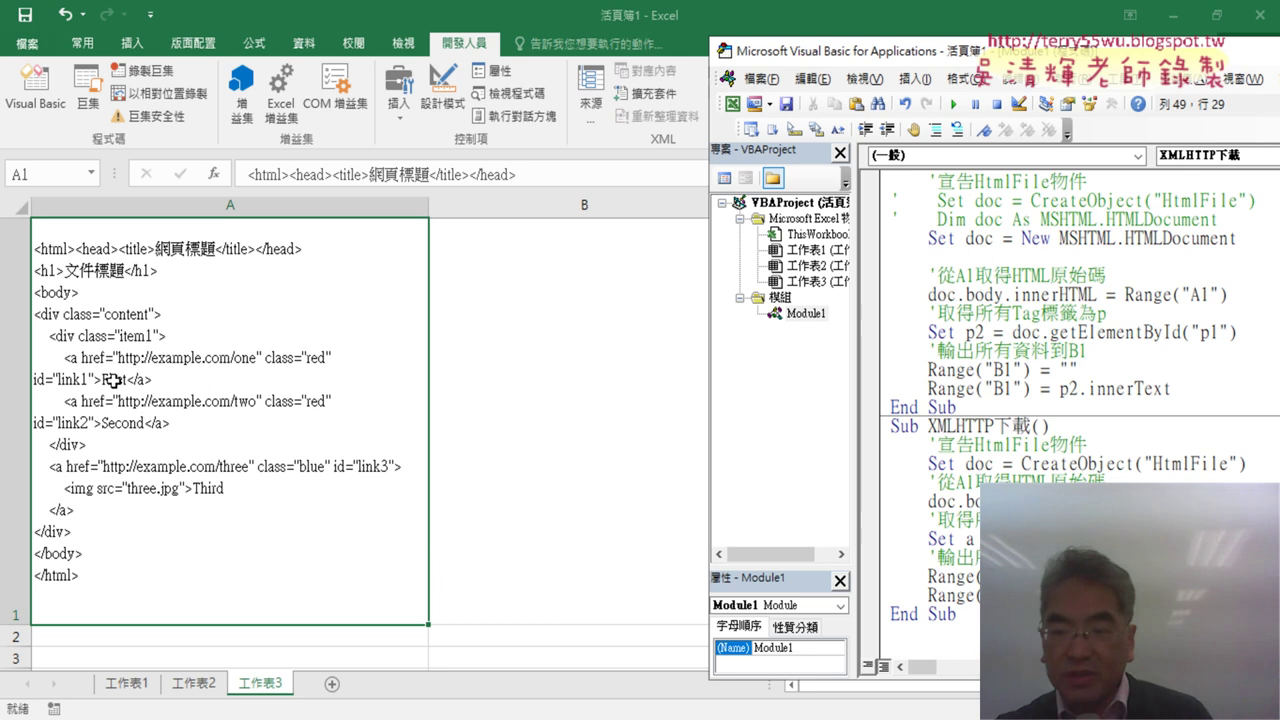
# Run the copy, dismiss the ambiguous-name error, and rename the procedure XMLHTTP下載_a.
pyautogui.click(1050, 500)
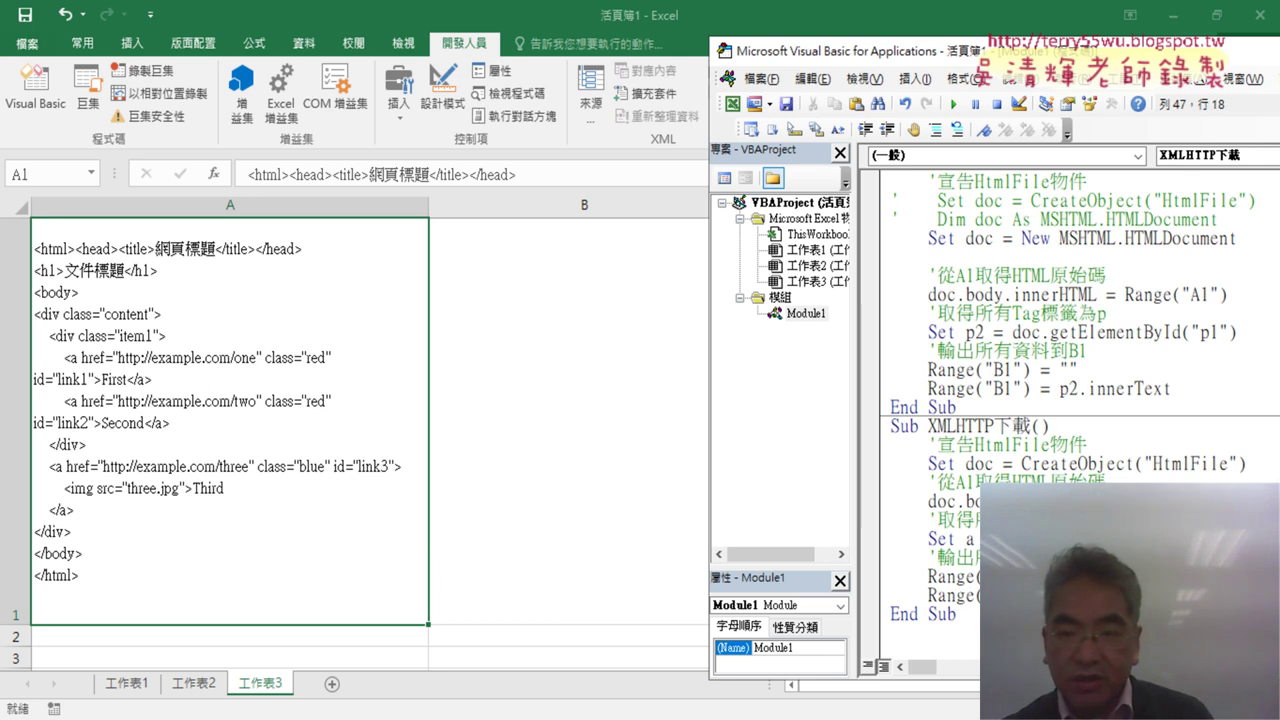
pyautogui.press('F5')
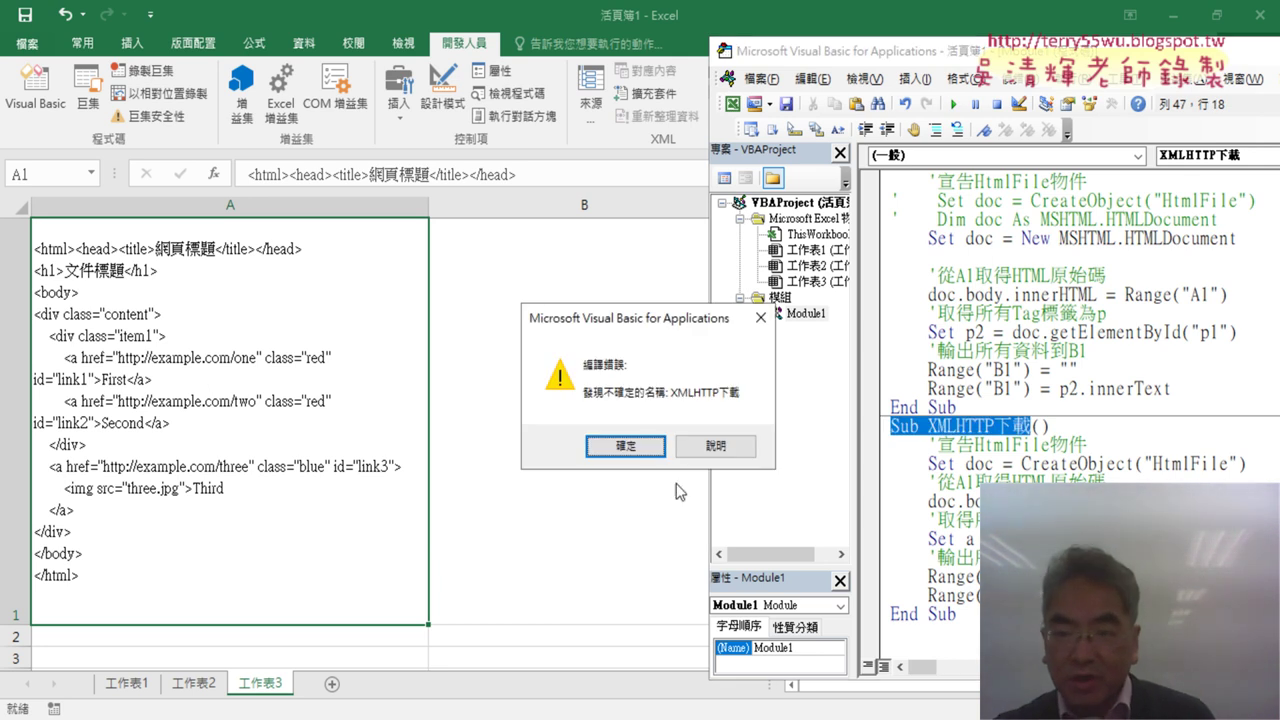
pyautogui.click(625, 446)
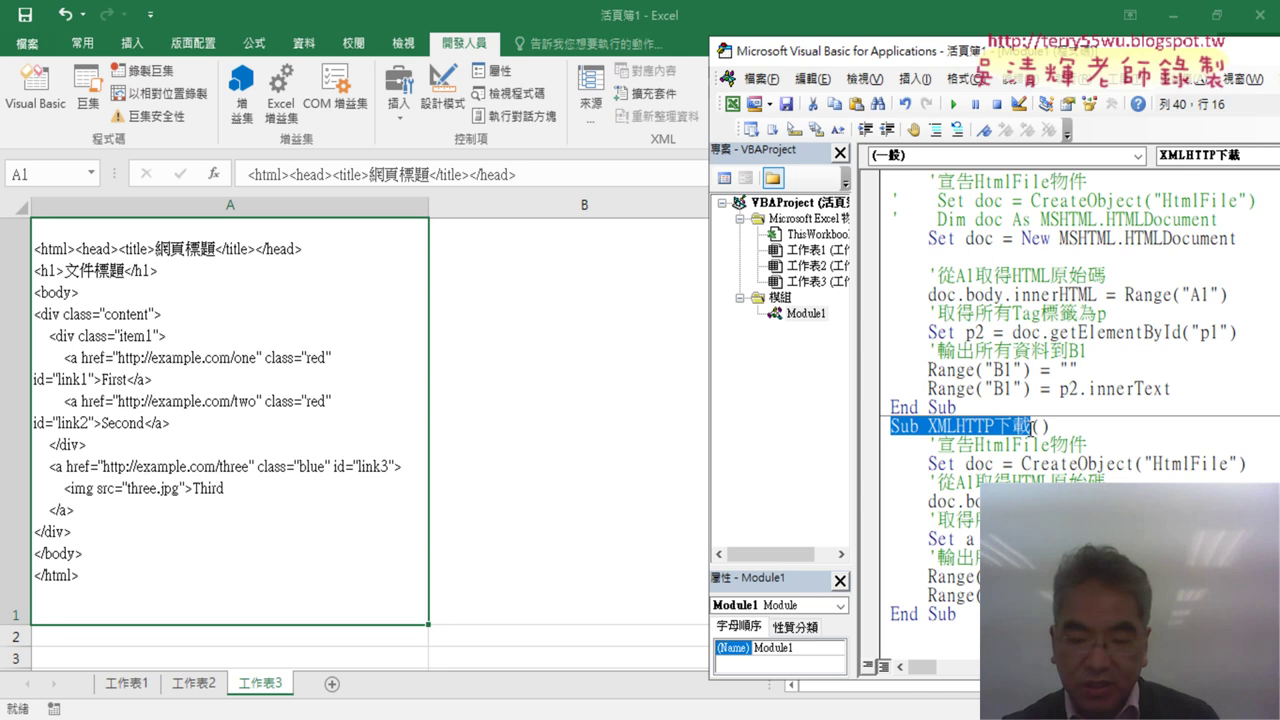
pyautogui.click(1090, 425)
pyautogui.write('_')
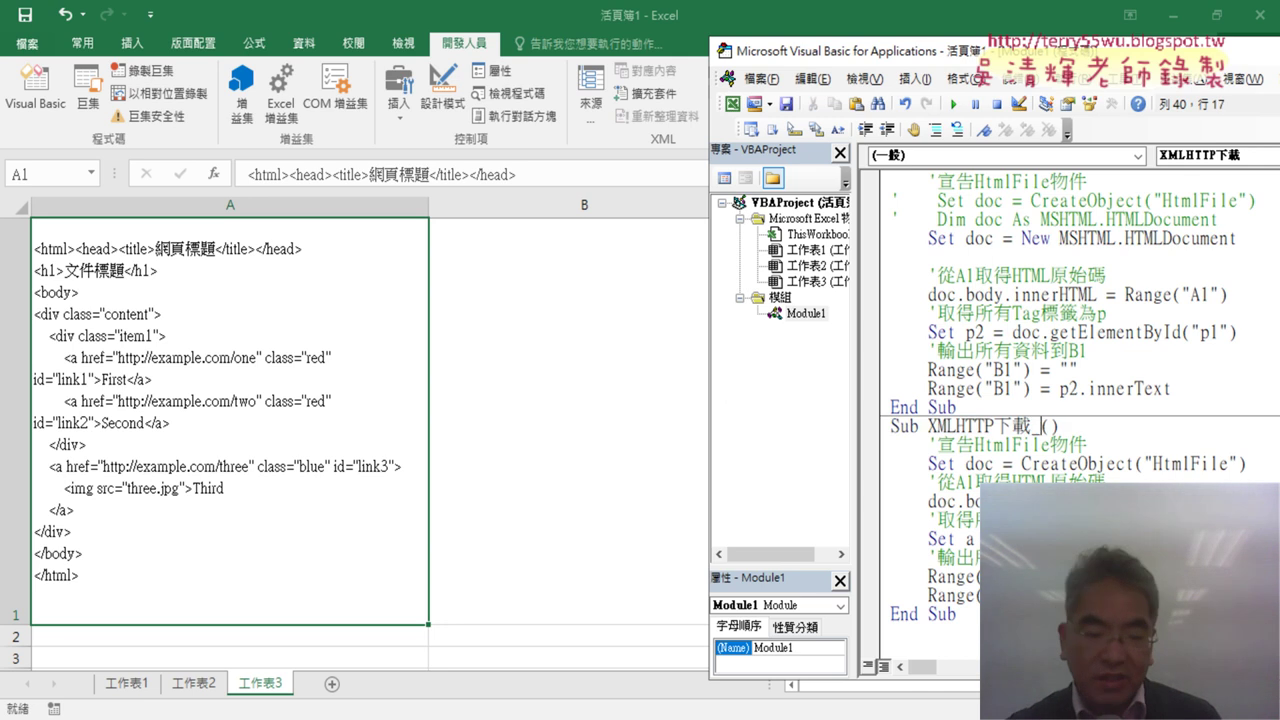
pyautogui.write('a')
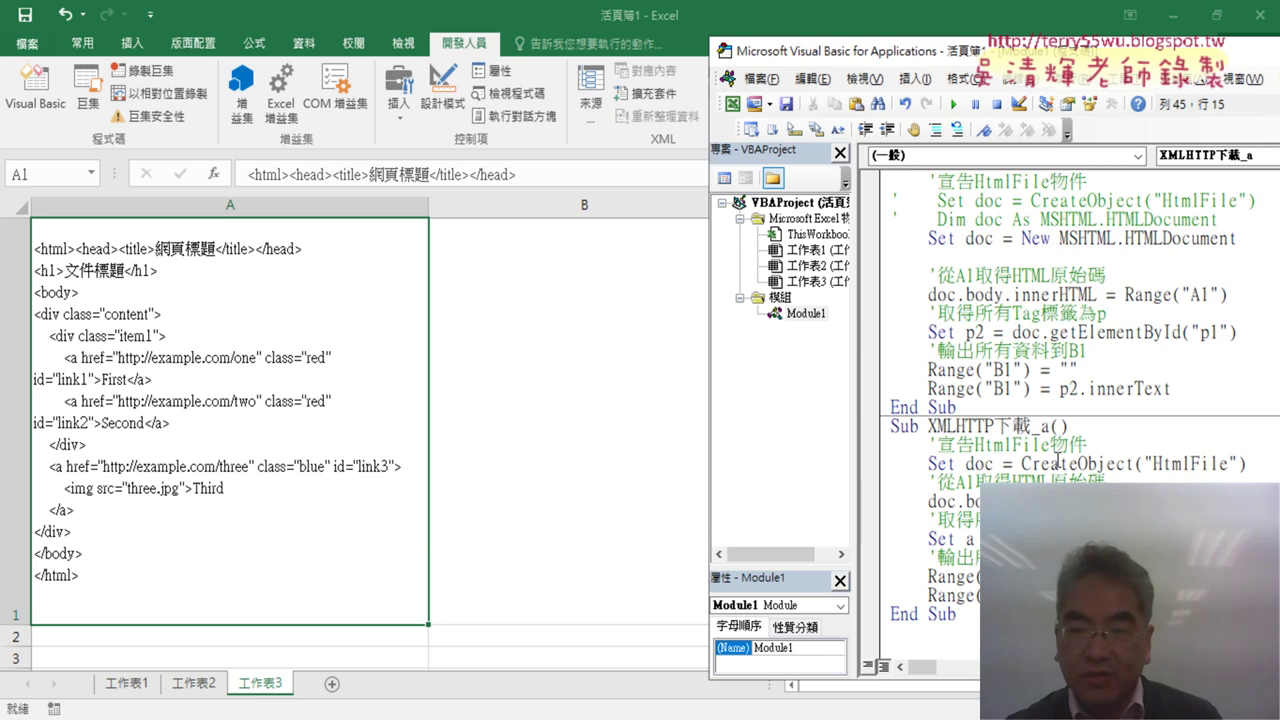
# Step through XMLHTTP下載_a with F8 until the B1 line runs and B1 shows First.
pyautogui.press('F8')
pyautogui.press('F8')
pyautogui.press('F8')
pyautogui.press('F8')
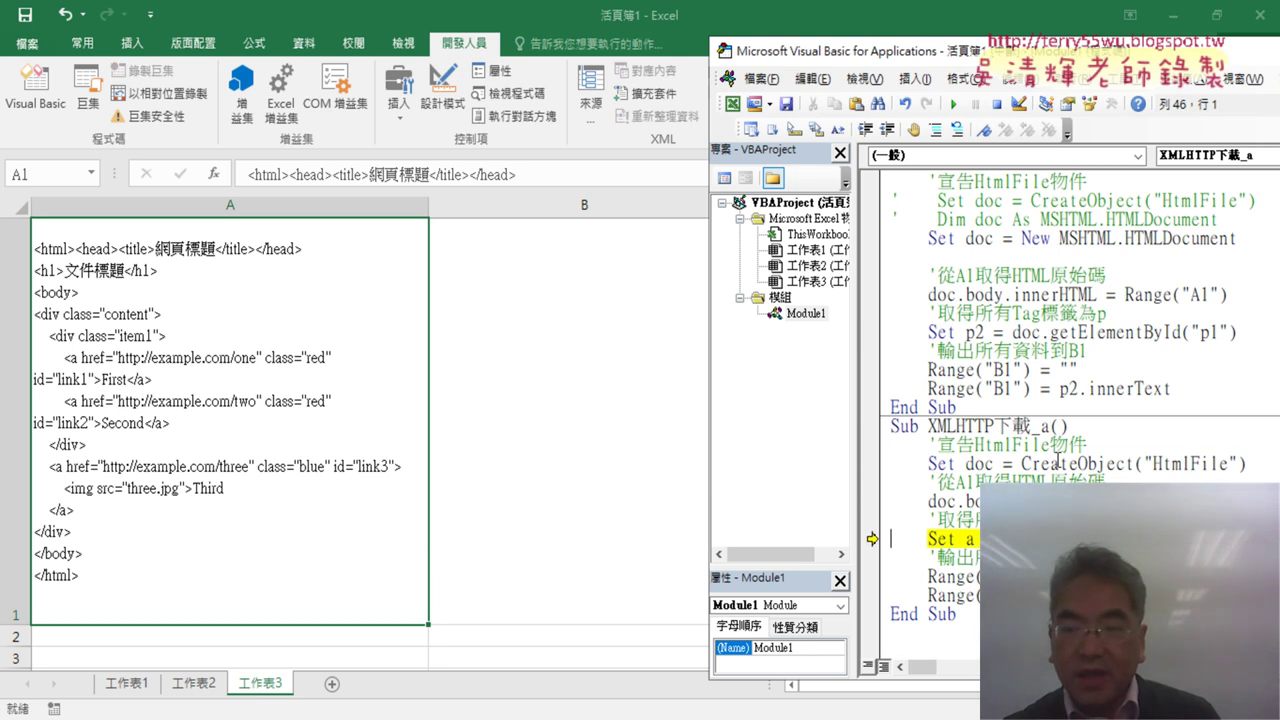
pyautogui.press('F8')
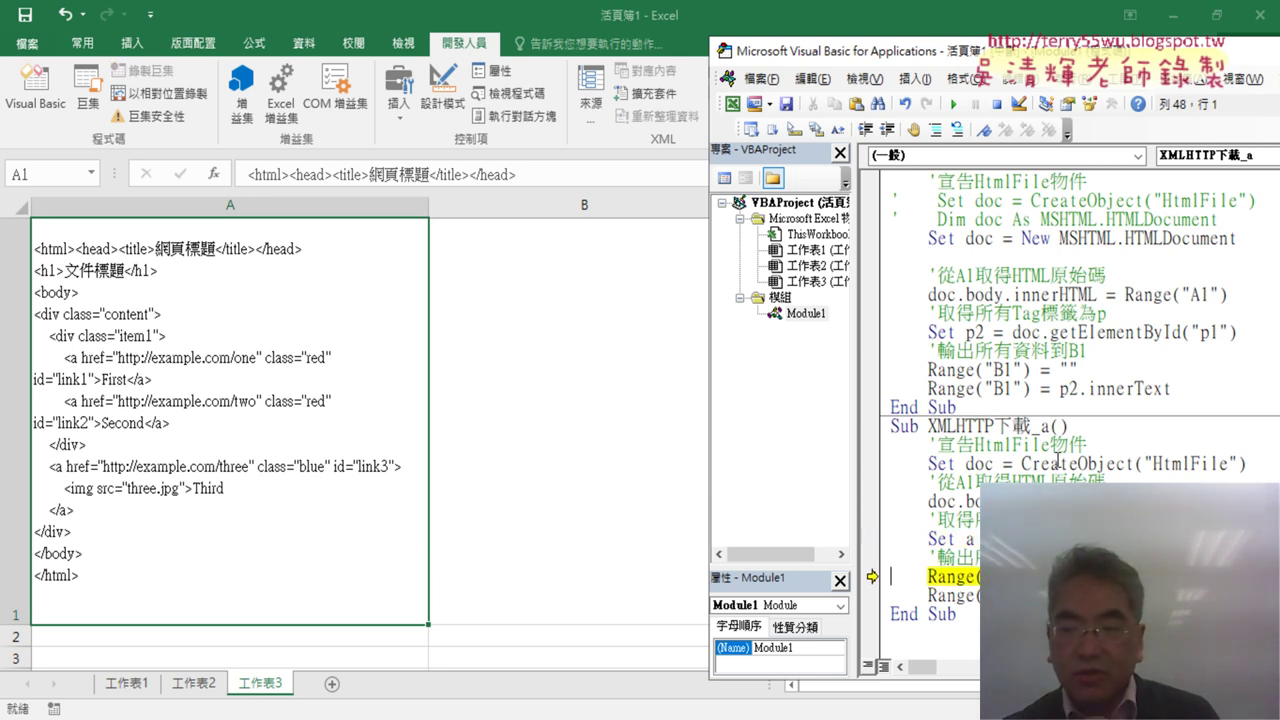
pyautogui.press('F8')
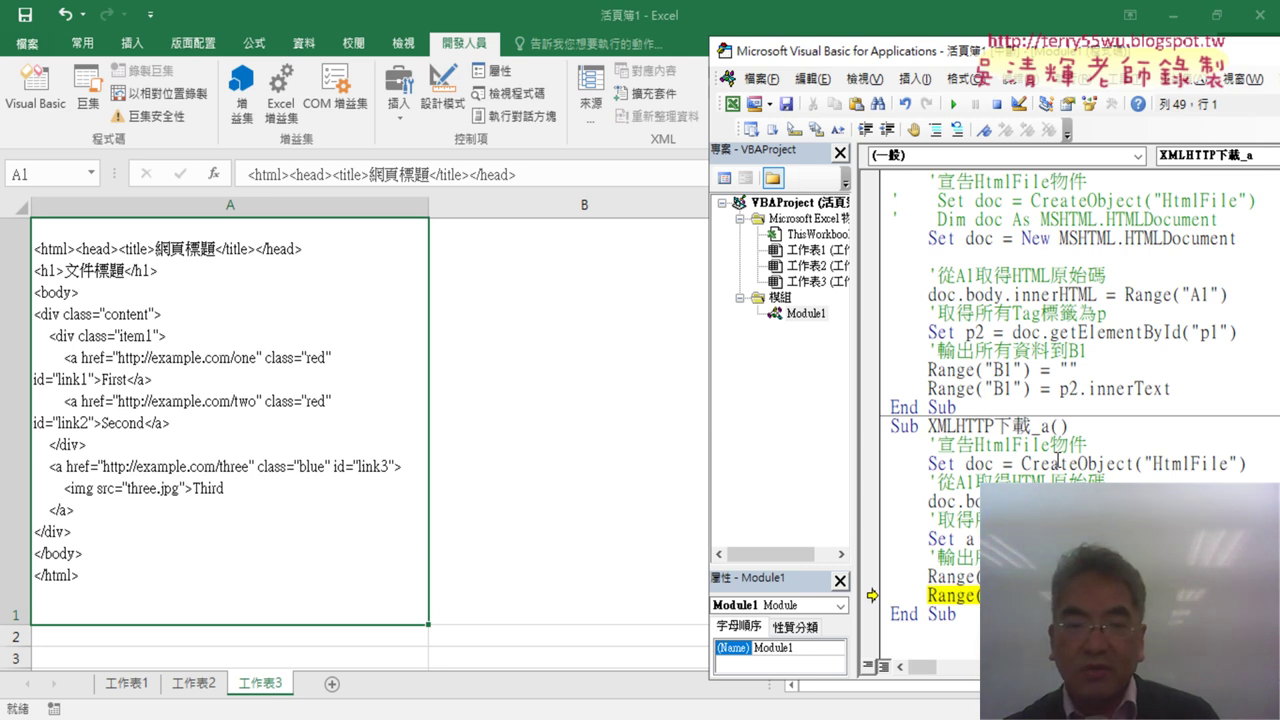
pyautogui.press('F8')
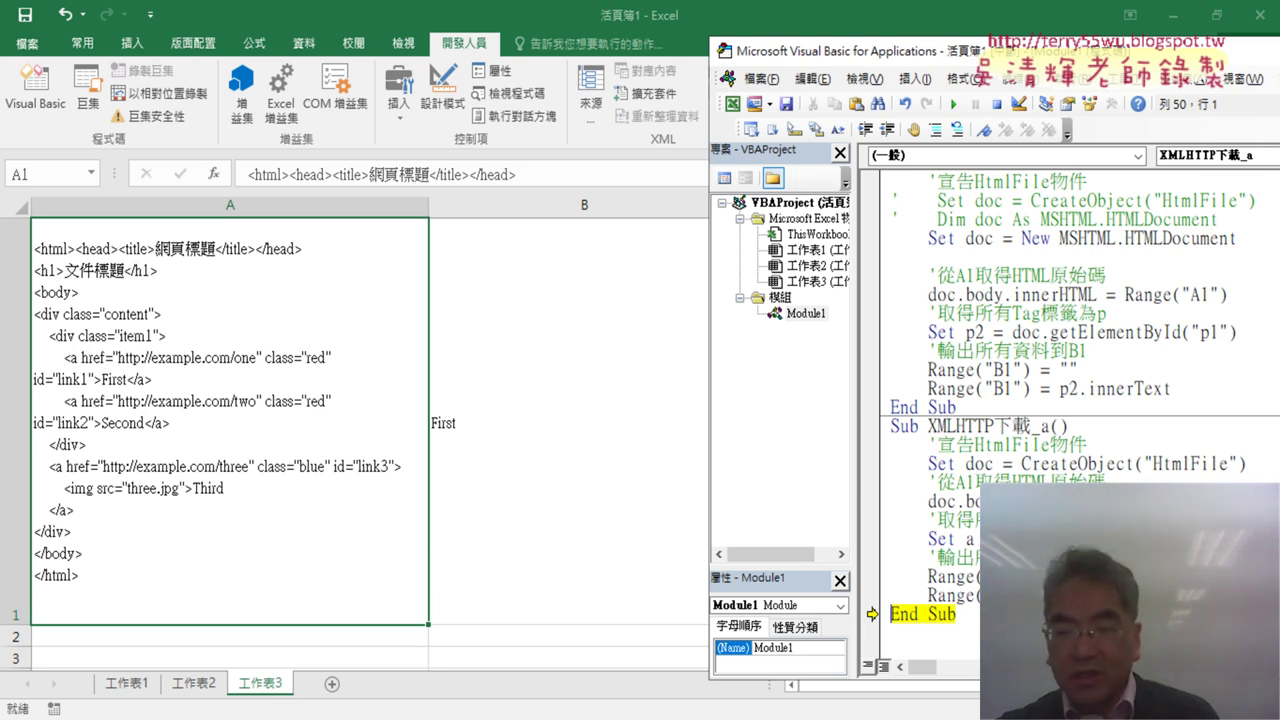
pyautogui.hotkey('shift', 'End')
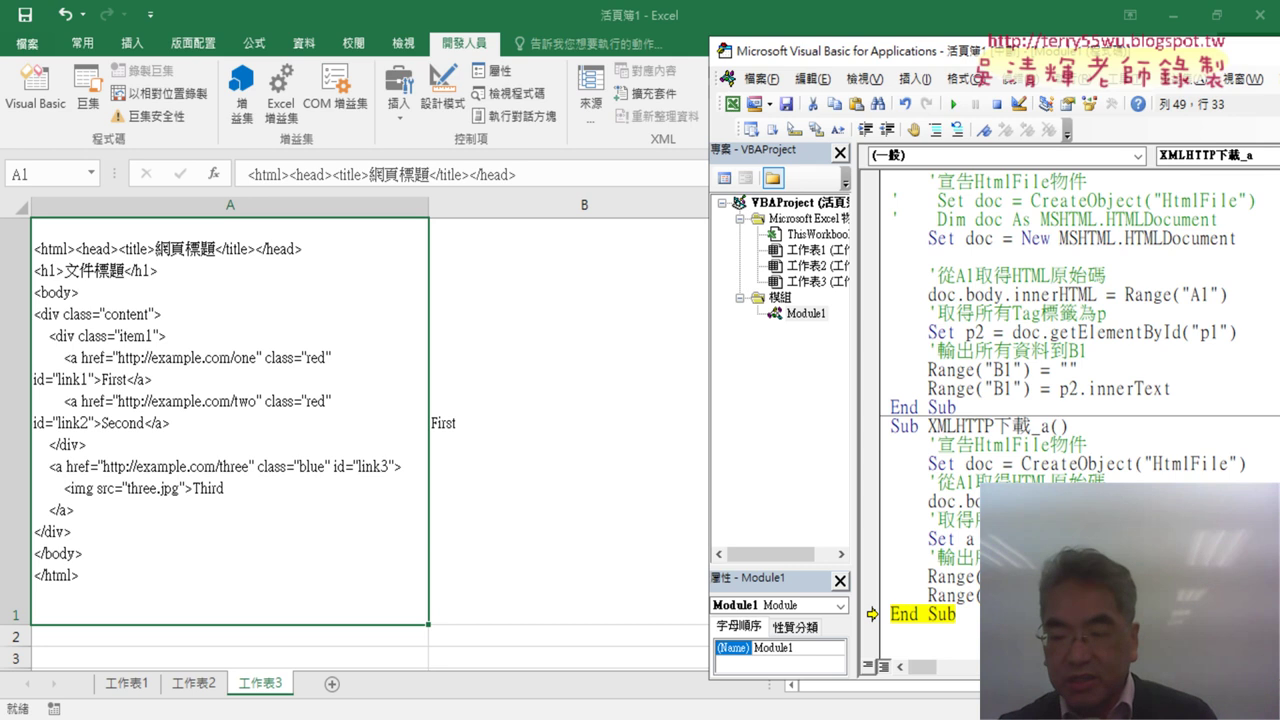
pyautogui.click(1105, 595)
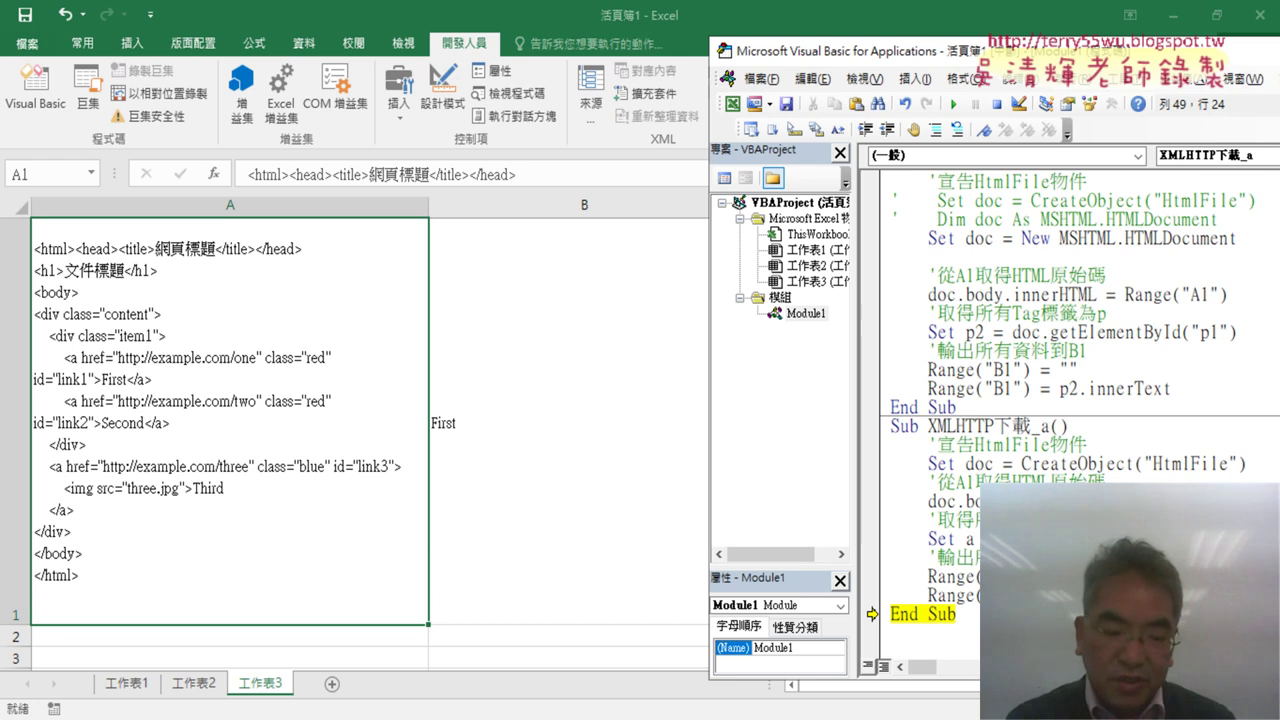
pyautogui.hotkey('ctrl', 'z')
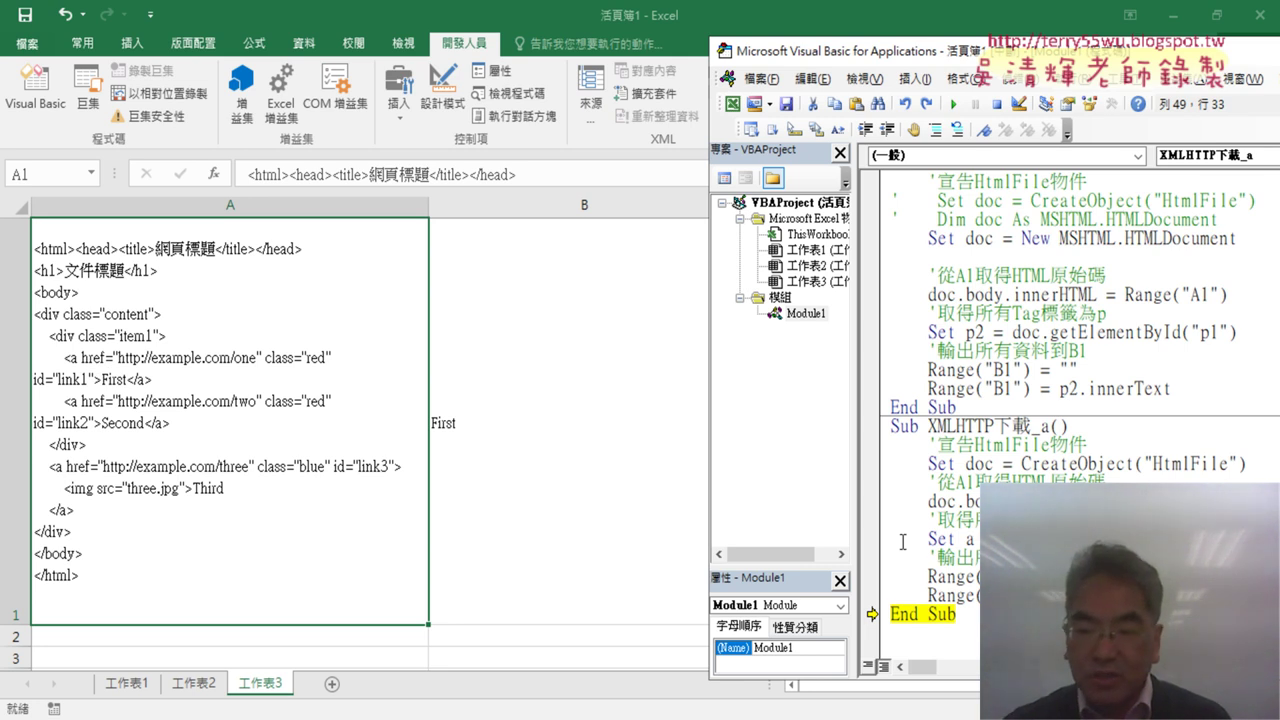
pyautogui.press('BackSpace')
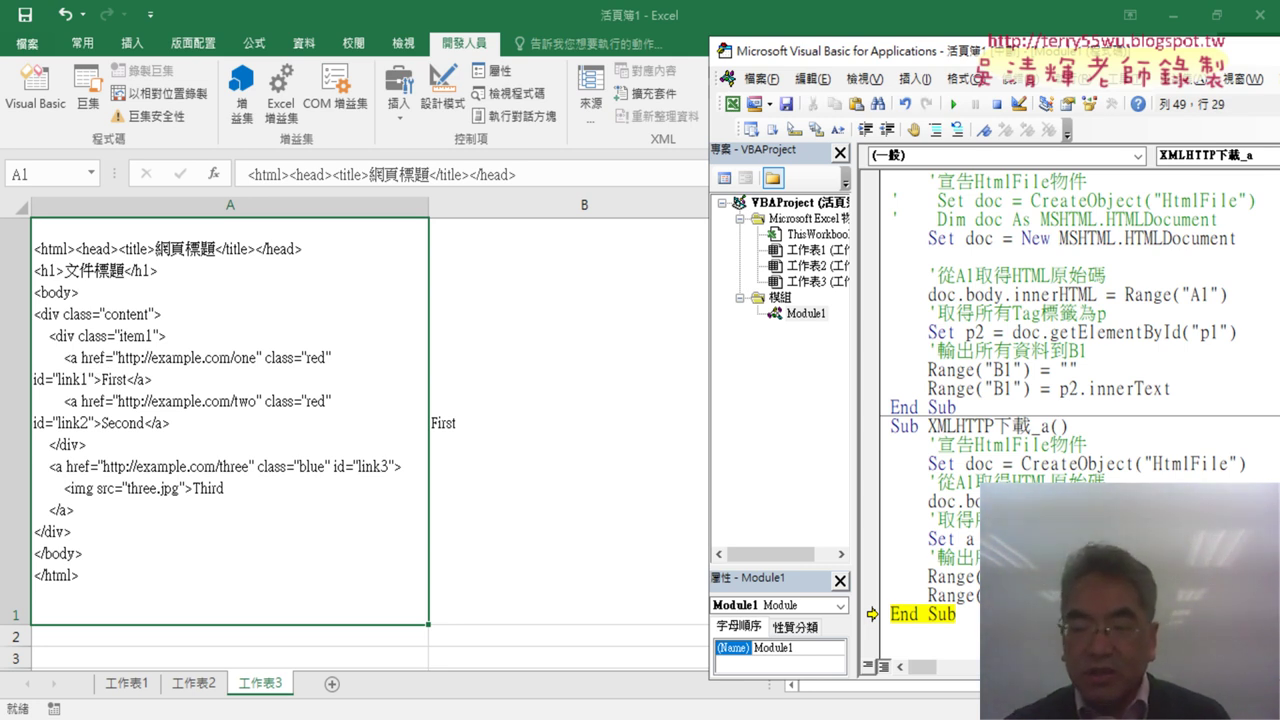
pyautogui.press('BackSpace')
pyautogui.press('BackSpace')
pyautogui.press('BackSpace')
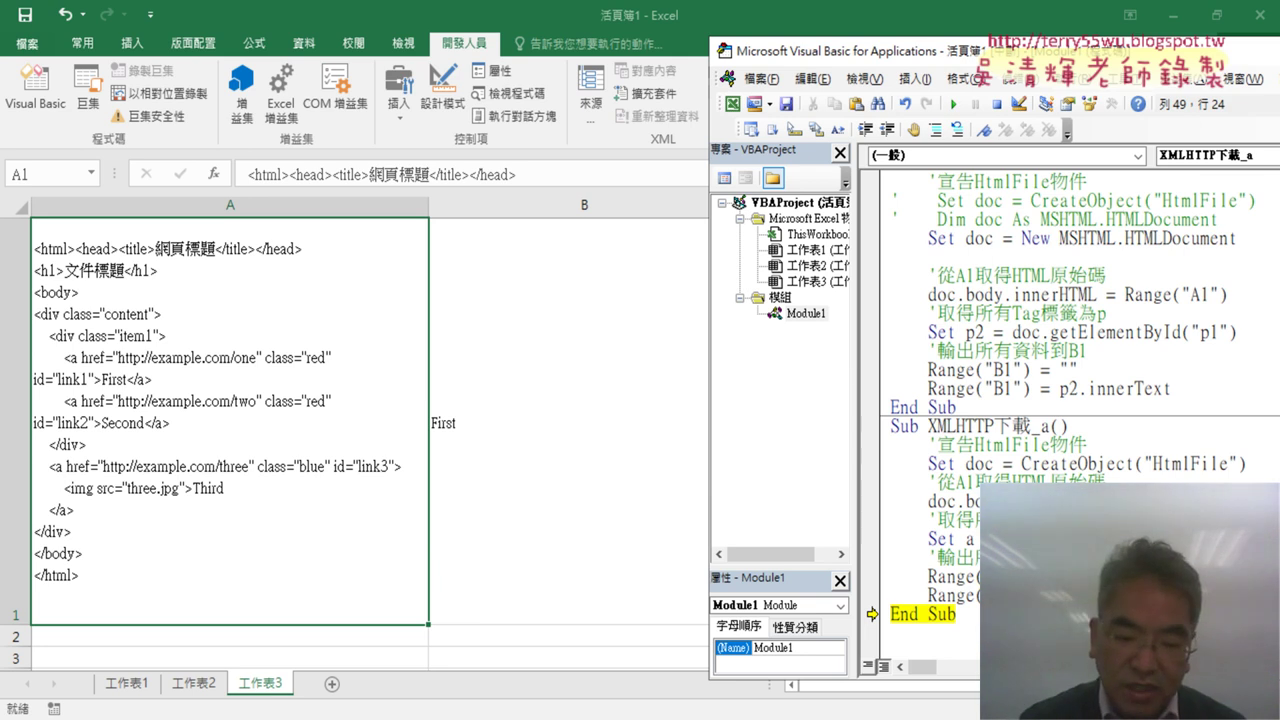
pyautogui.write('ent')
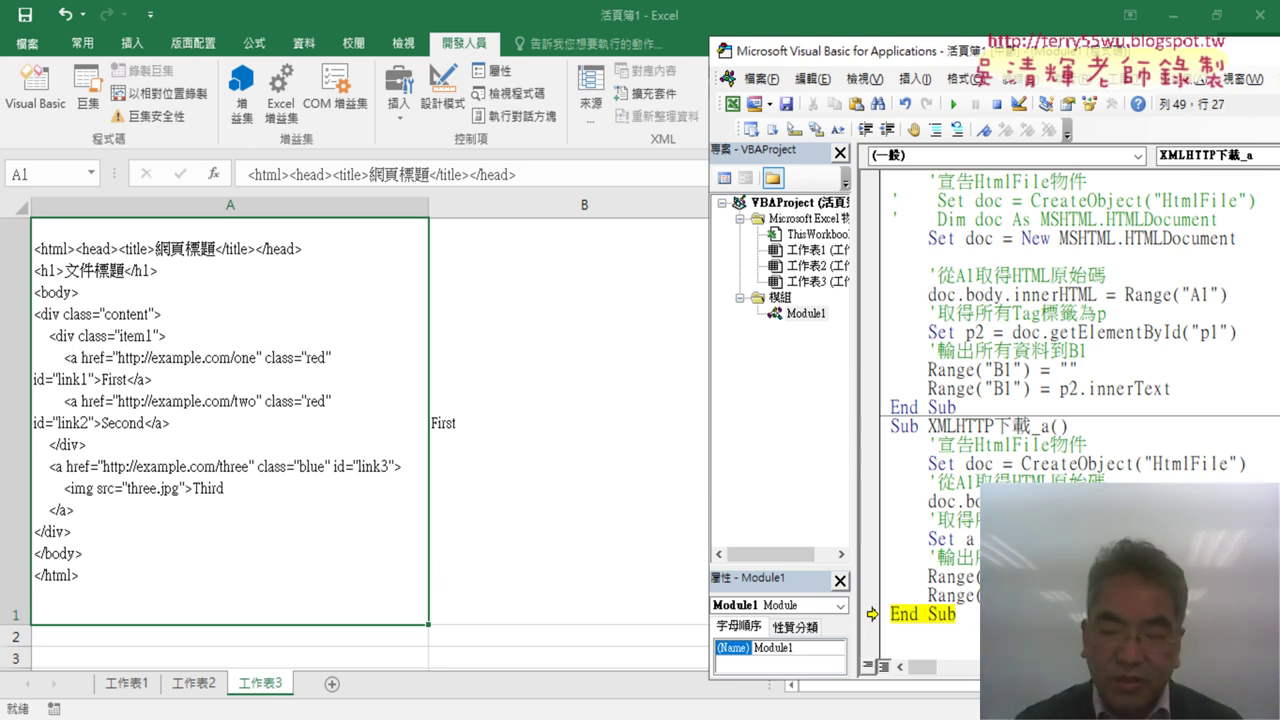
pyautogui.write('s')
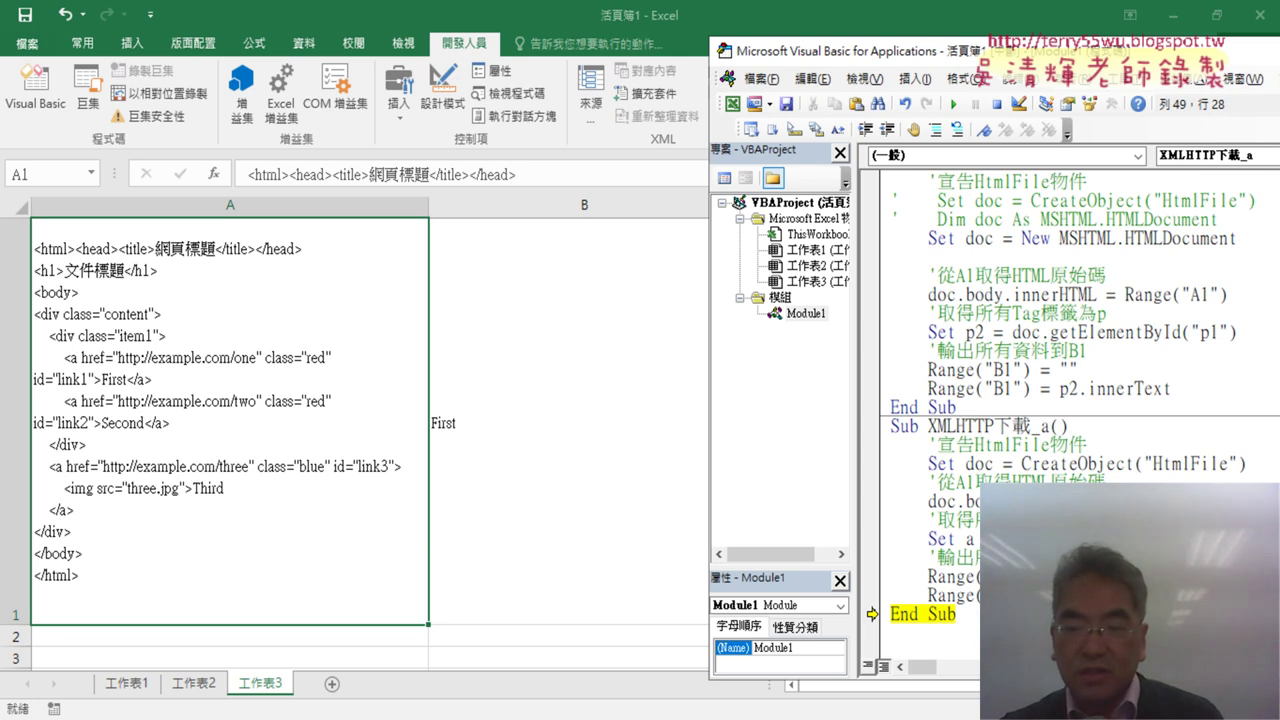
pyautogui.moveTo(876, 613); pyautogui.dragTo(872, 595)
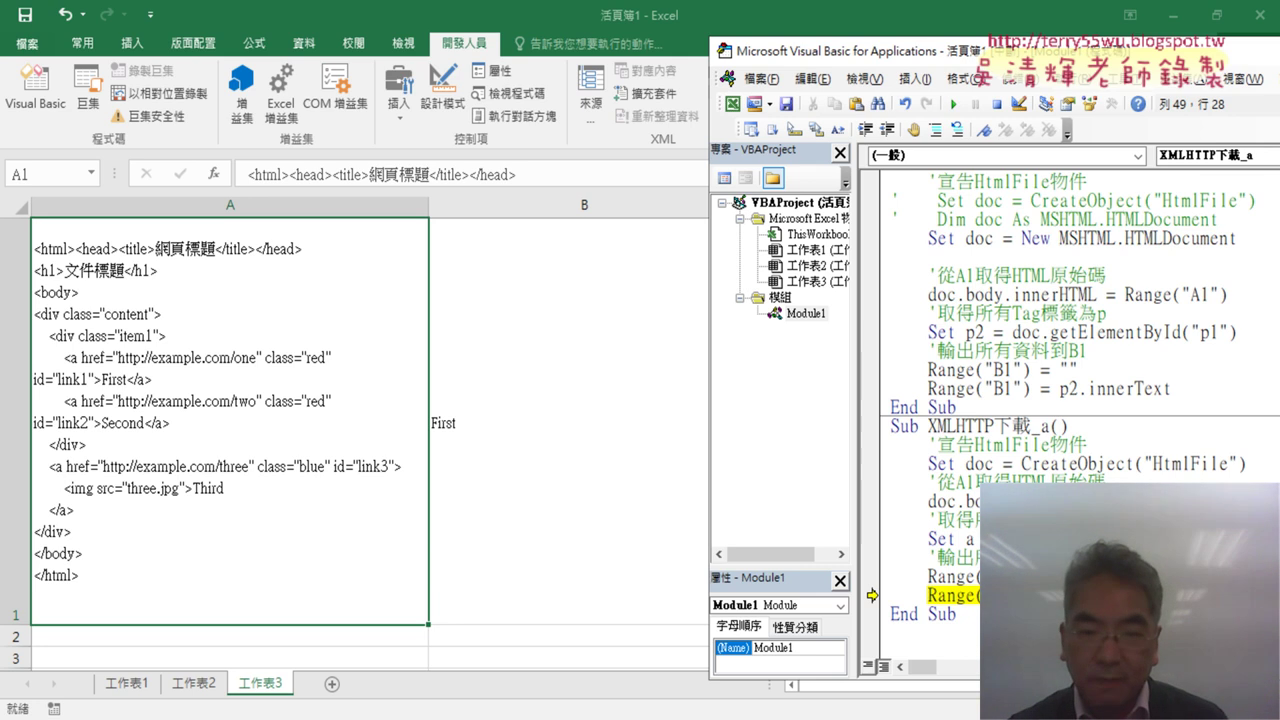
pyautogui.press('F8')
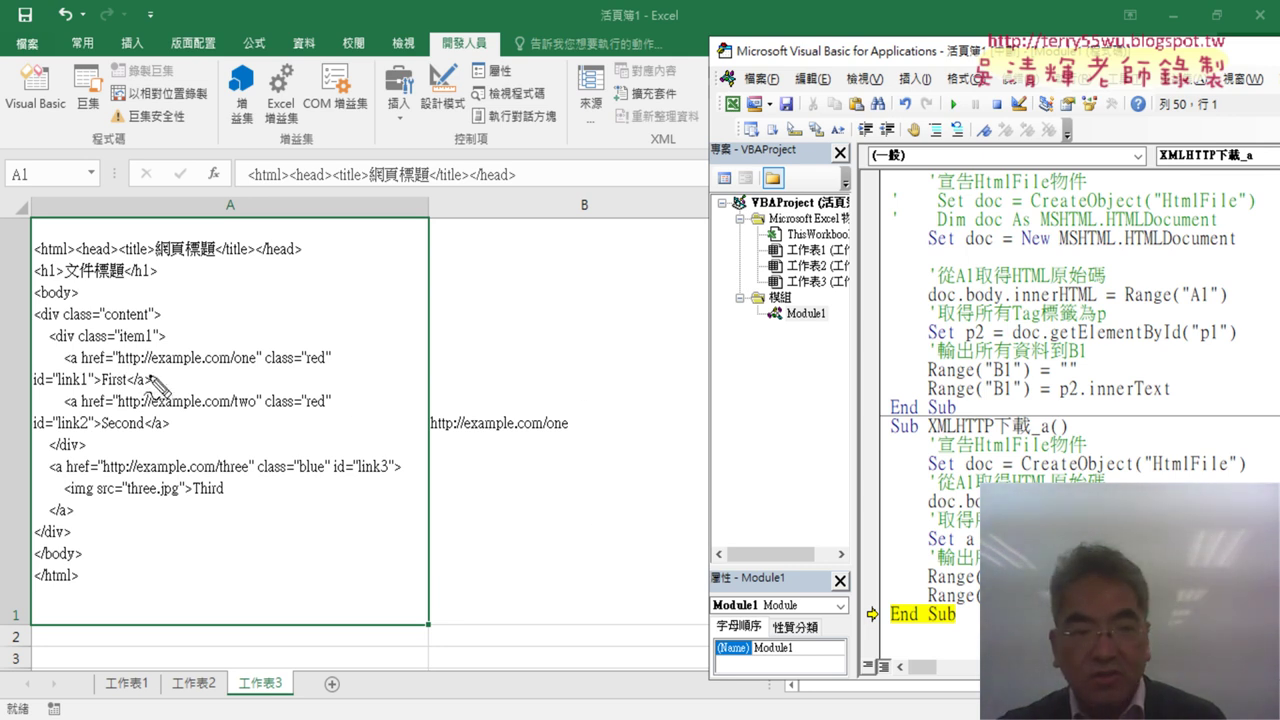
# Point out the first link URL in cell A1, then add a new line before End Sub.
pyautogui.moveTo(117, 366)
pyautogui.mouseDown()
pyautogui.moveTo(265, 366)
pyautogui.moveTo(427, 334)
pyautogui.moveTo(468, 400)
pyautogui.moveTo(510, 392)
pyautogui.mouseUp()
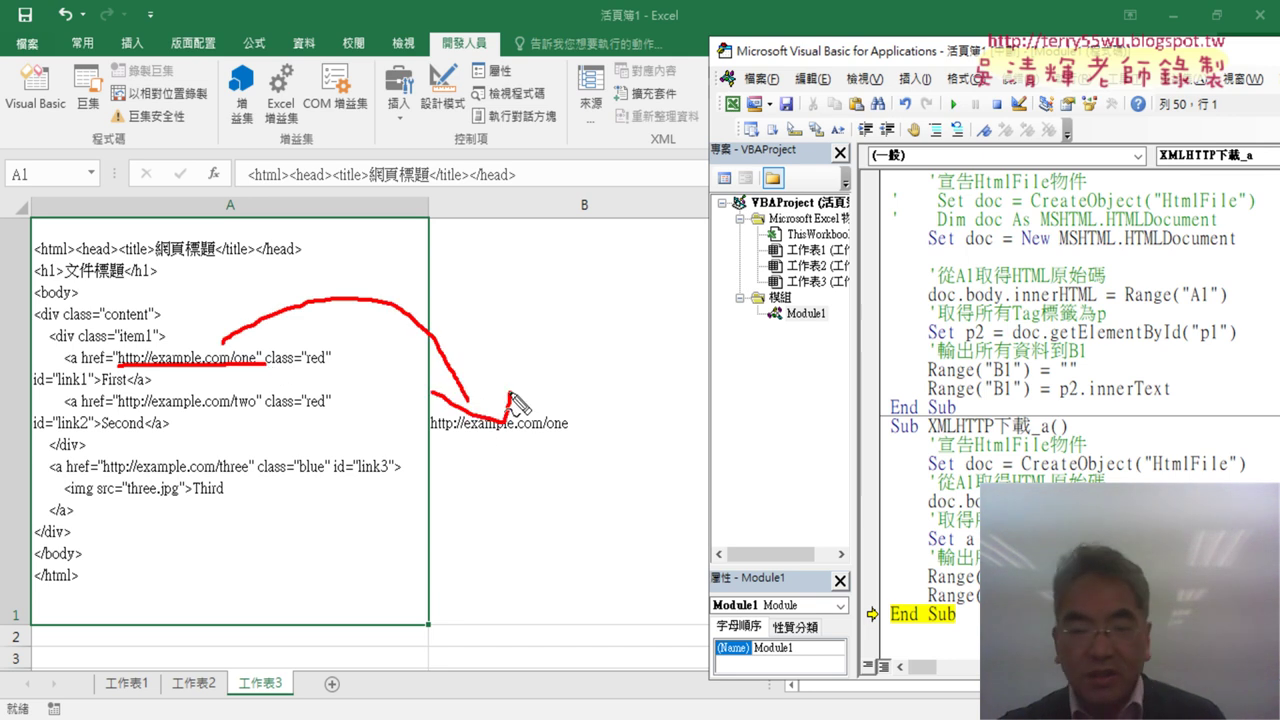
pyautogui.press('Escape')
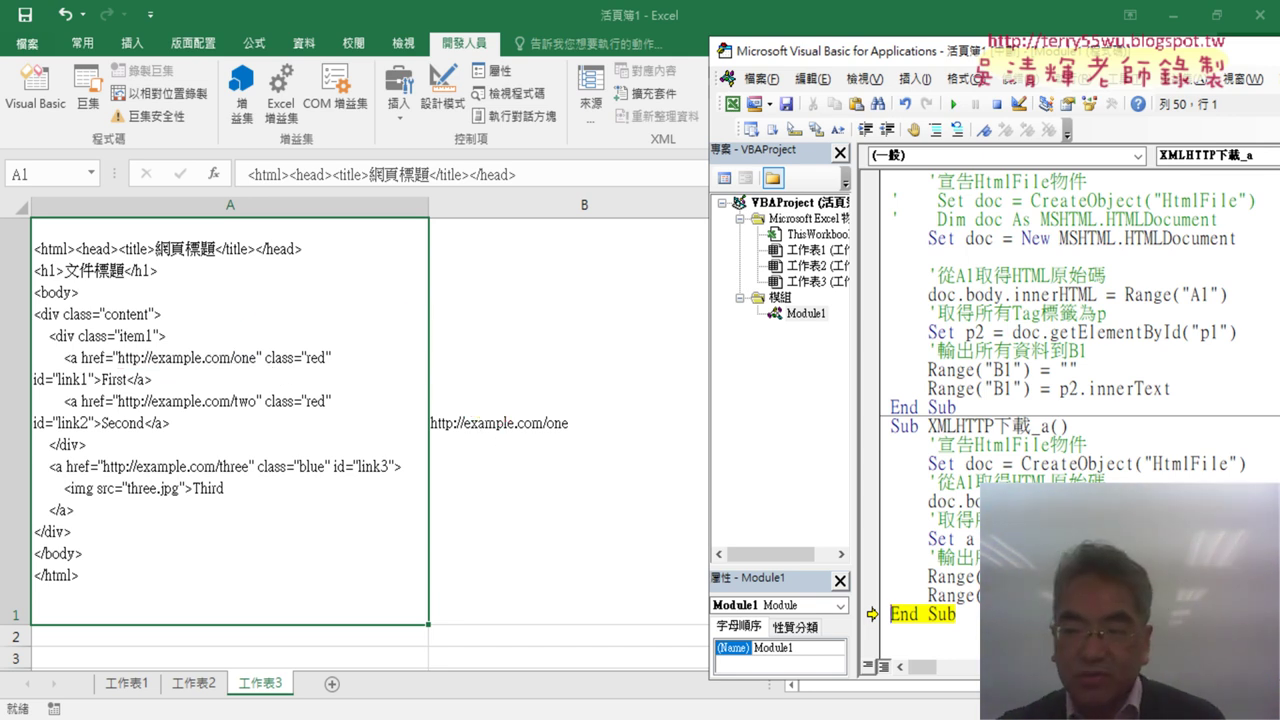
pyautogui.click(1145, 595)
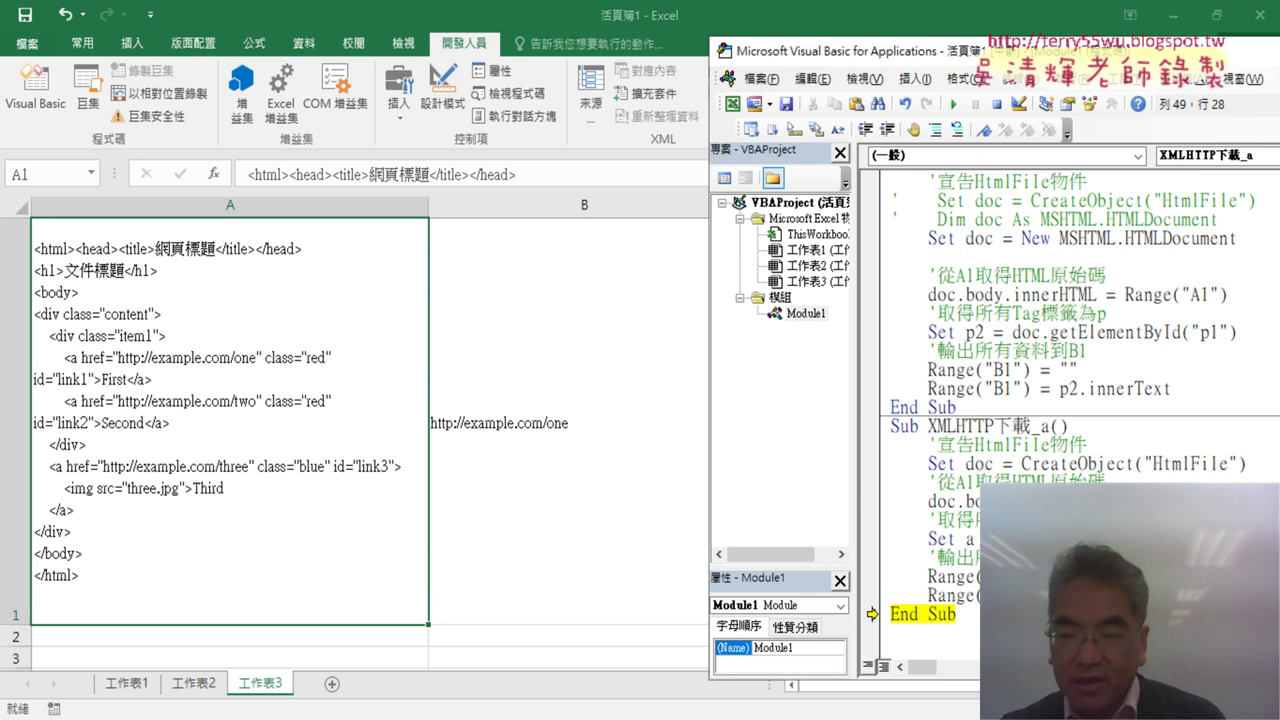
pyautogui.press('Return')
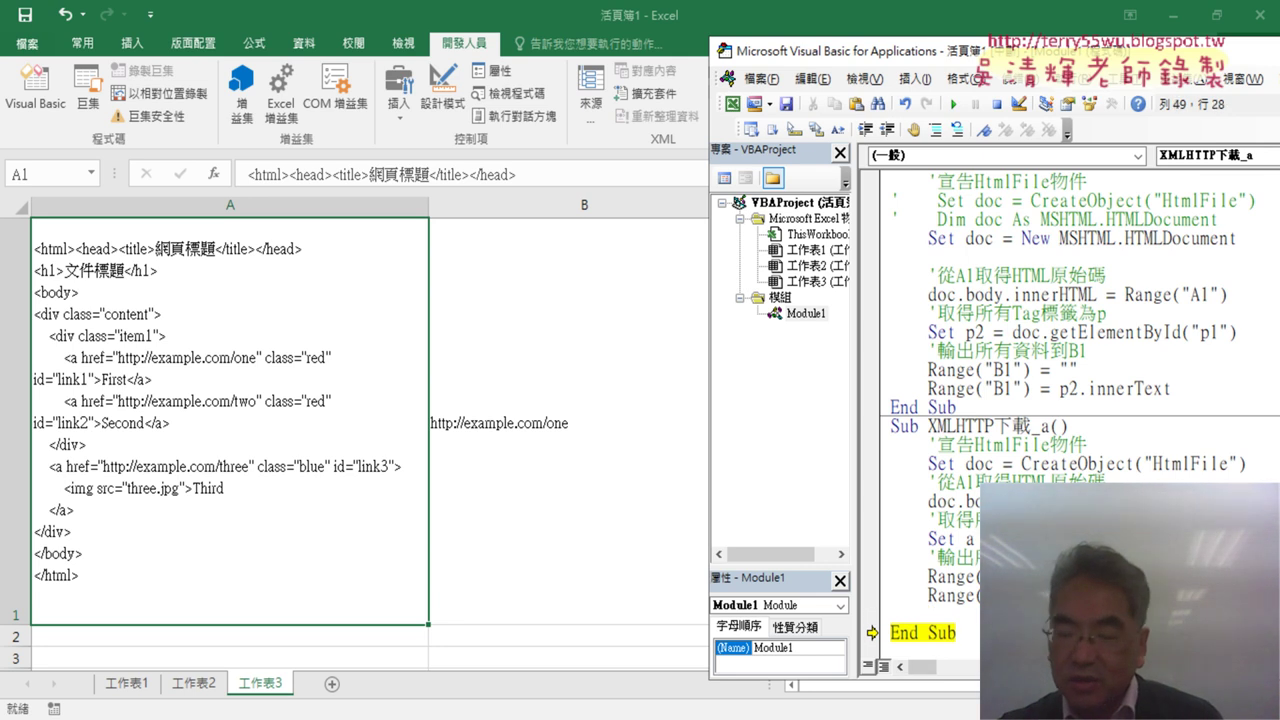
# Duplicate the Range("B1") output line twice for the a(1) and a(2) links.
pyautogui.hotkey('shift', 'Home')
pyautogui.moveTo(1145, 595); pyautogui.dragTo(929, 597)
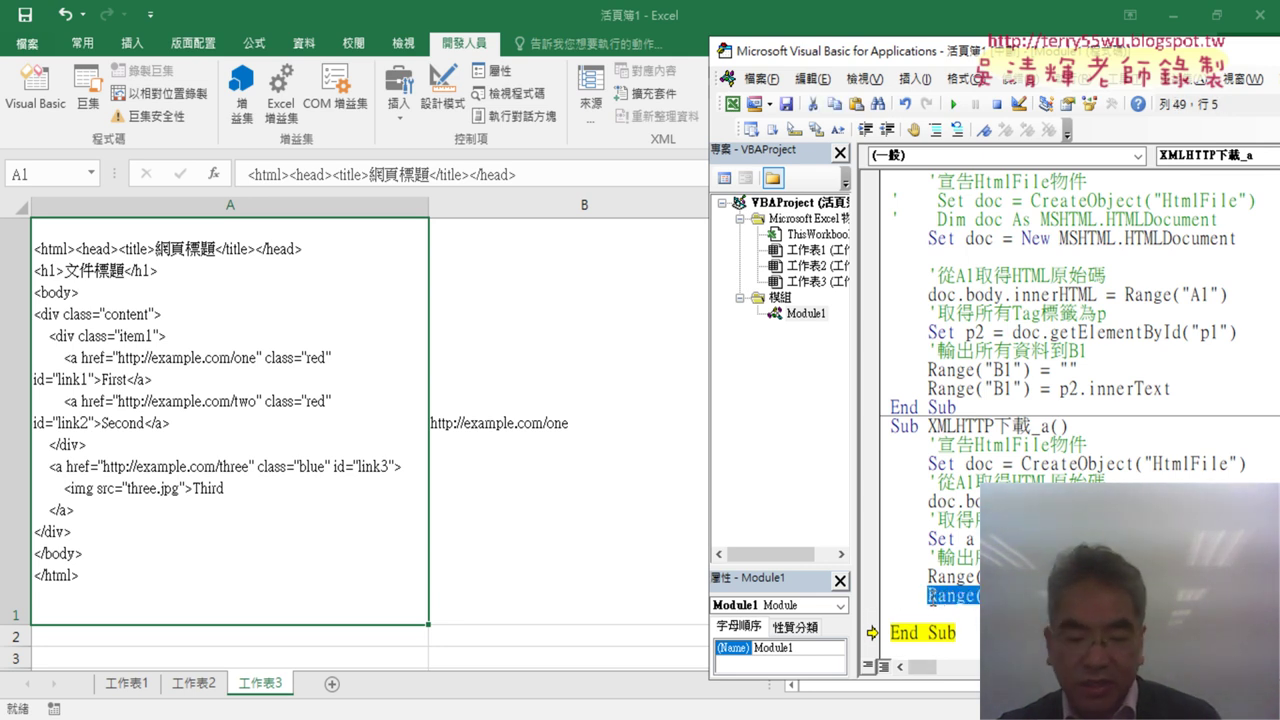
pyautogui.hotkey('ctrl', 'c')
pyautogui.click(935, 615)
pyautogui.hotkey('ctrl', 'v')
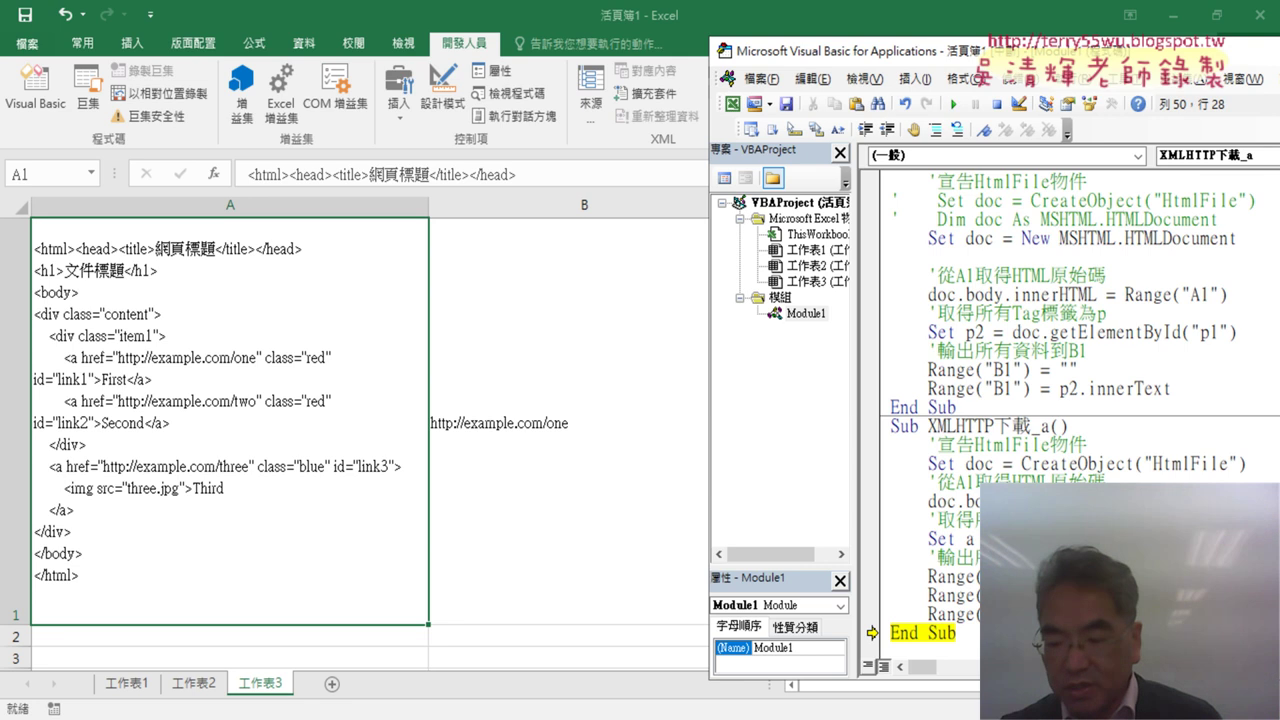
pyautogui.hotkey('shift', 'Left')
pyautogui.hotkey('shift', 'Left')
pyautogui.hotkey('shift', 'Left')
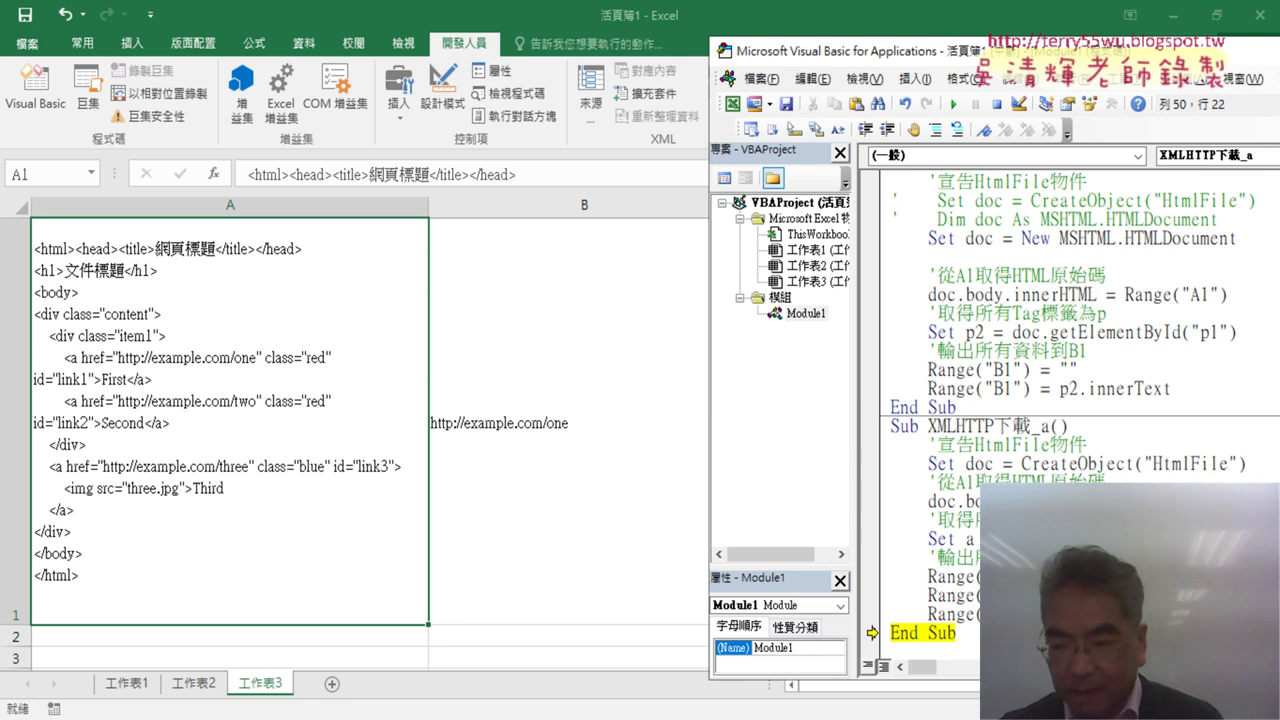
pyautogui.press('Return')
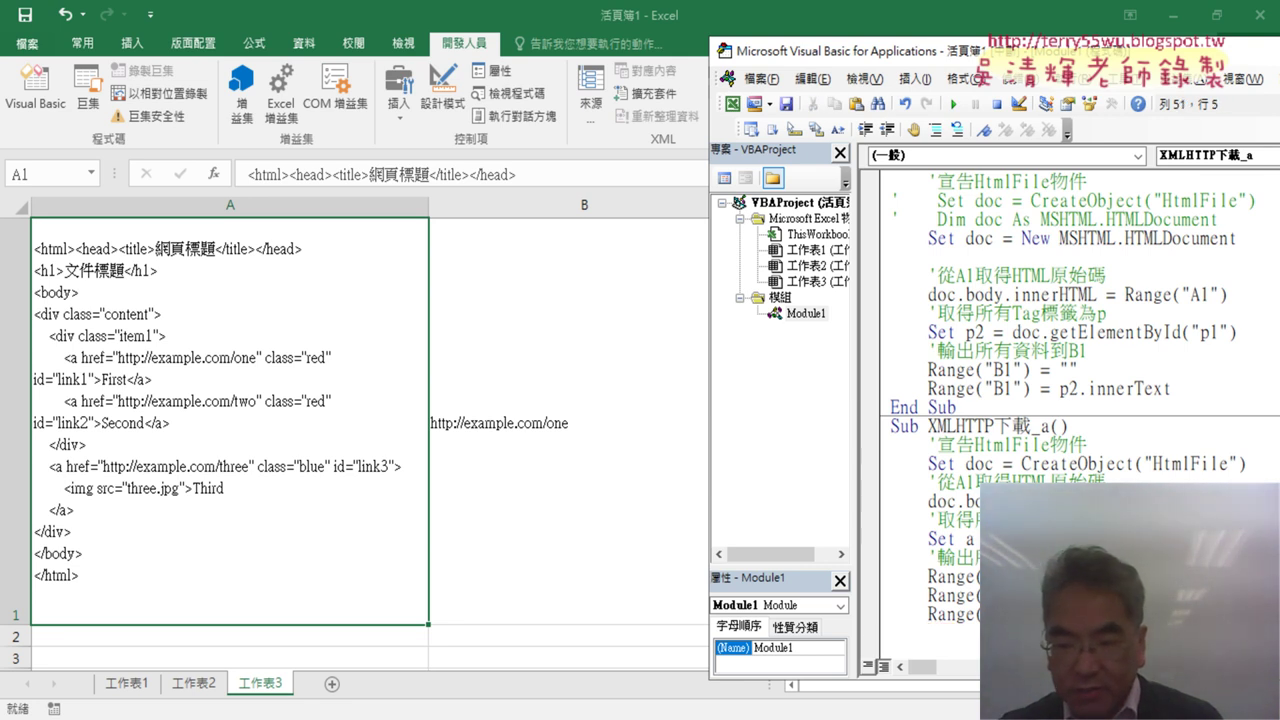
pyautogui.hotkey('shift', 'Up')
pyautogui.moveTo(930, 614); pyautogui.dragTo(930, 633)
pyautogui.hotkey('shift', 'Left')
pyautogui.hotkey('shift', 'Left')
pyautogui.hotkey('shift', 'Left')
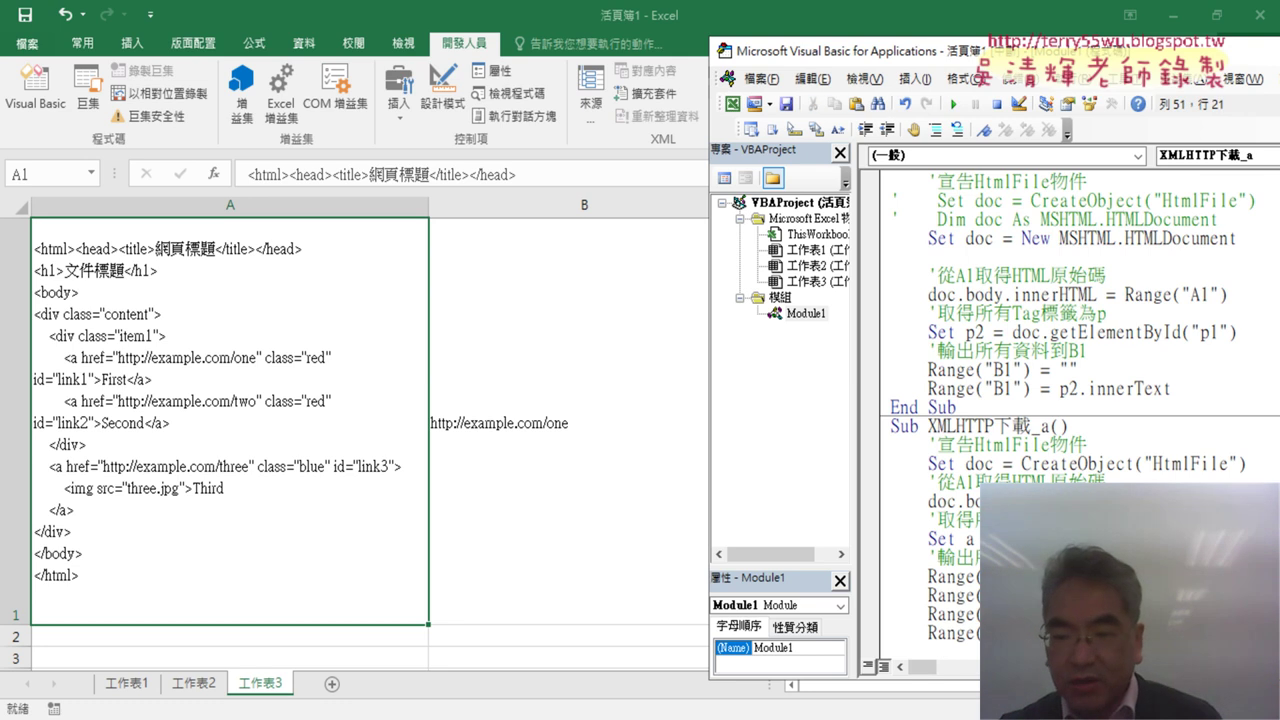
pyautogui.hotkey('ctrl', 'F8')
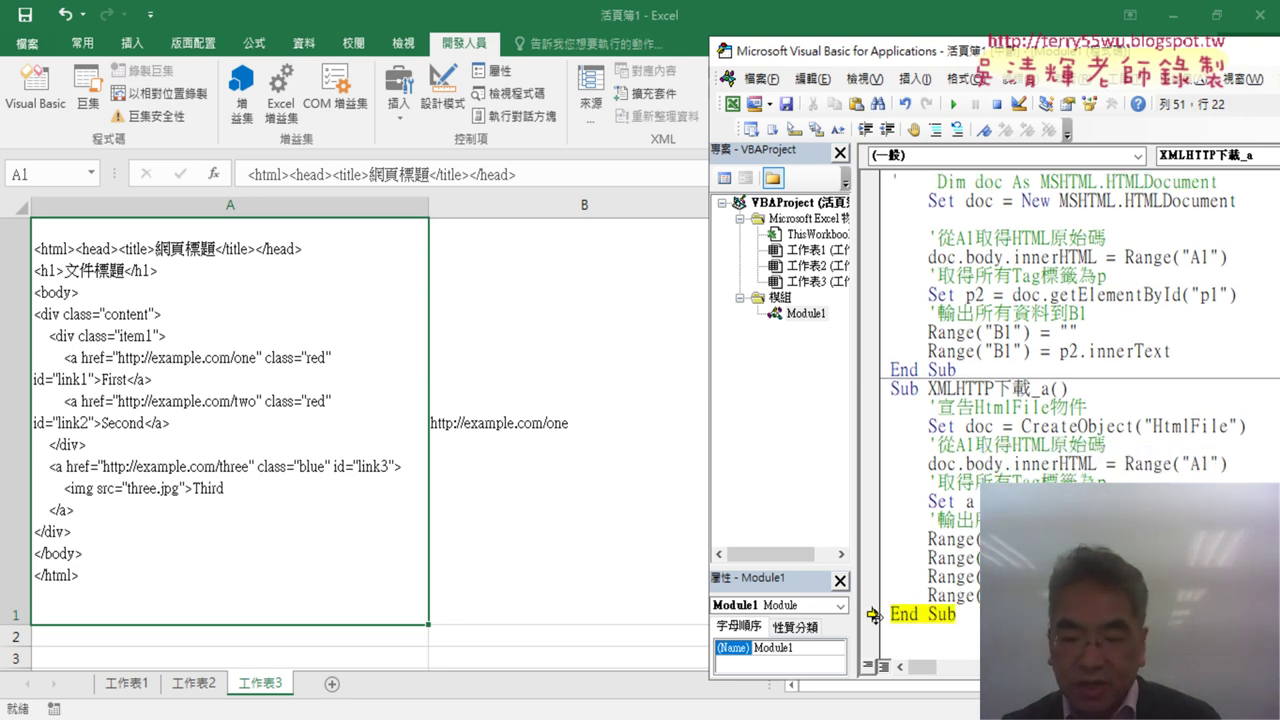
pyautogui.moveTo(873, 614); pyautogui.dragTo(875, 560)
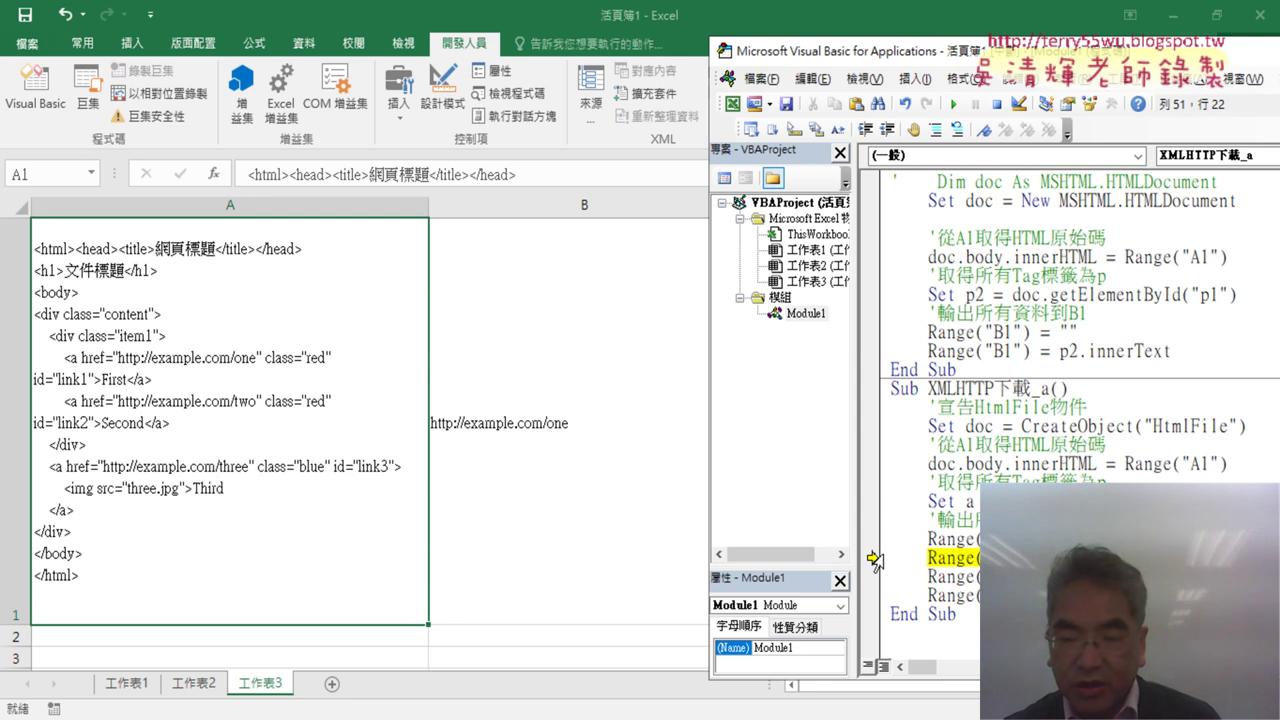
pyautogui.press('F8')
pyautogui.press('F8')
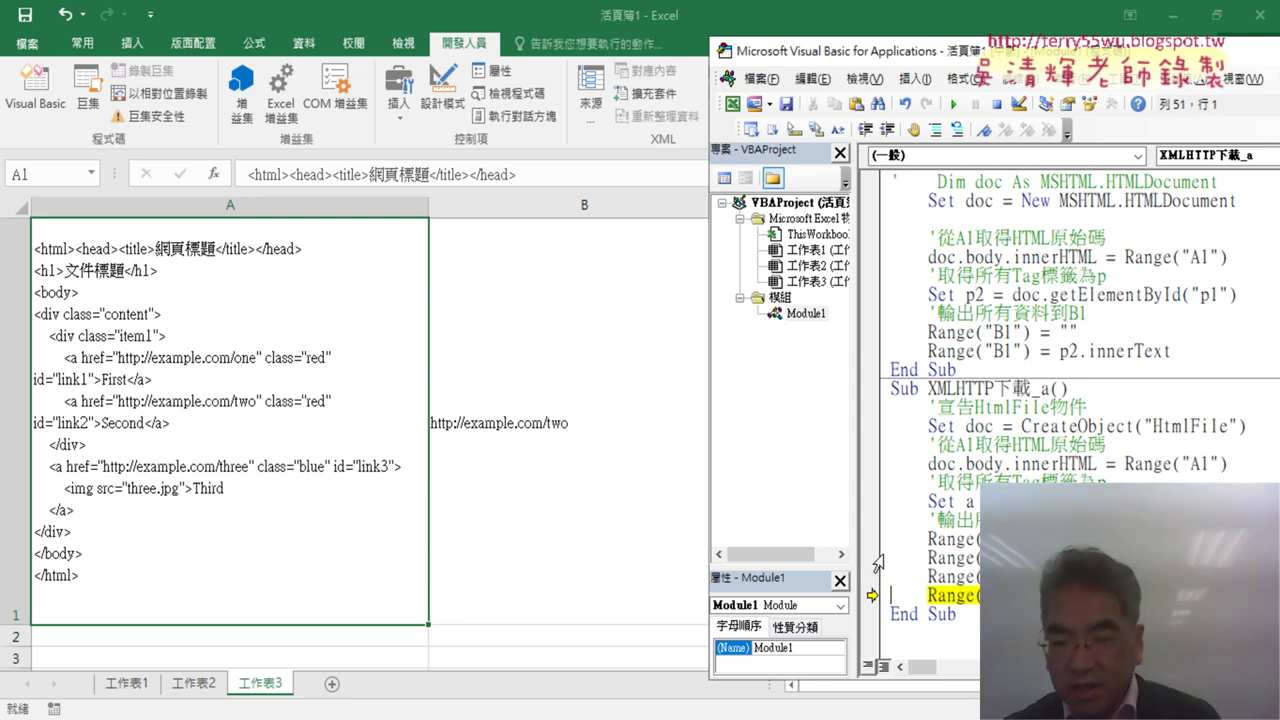
pyautogui.press('F8')
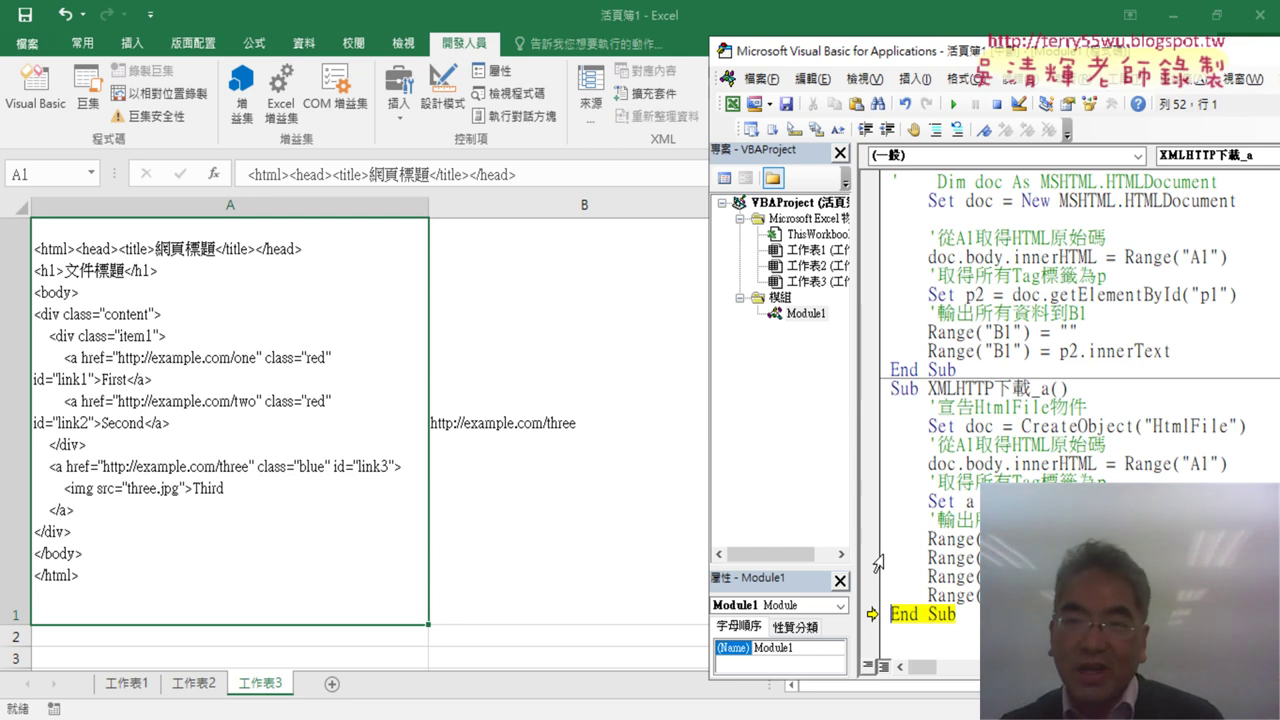
# Insert Range("B1") after the equals sign on the a(1) and a(2) output lines.
pyautogui.moveTo(938, 60); pyautogui.dragTo(803, 55)
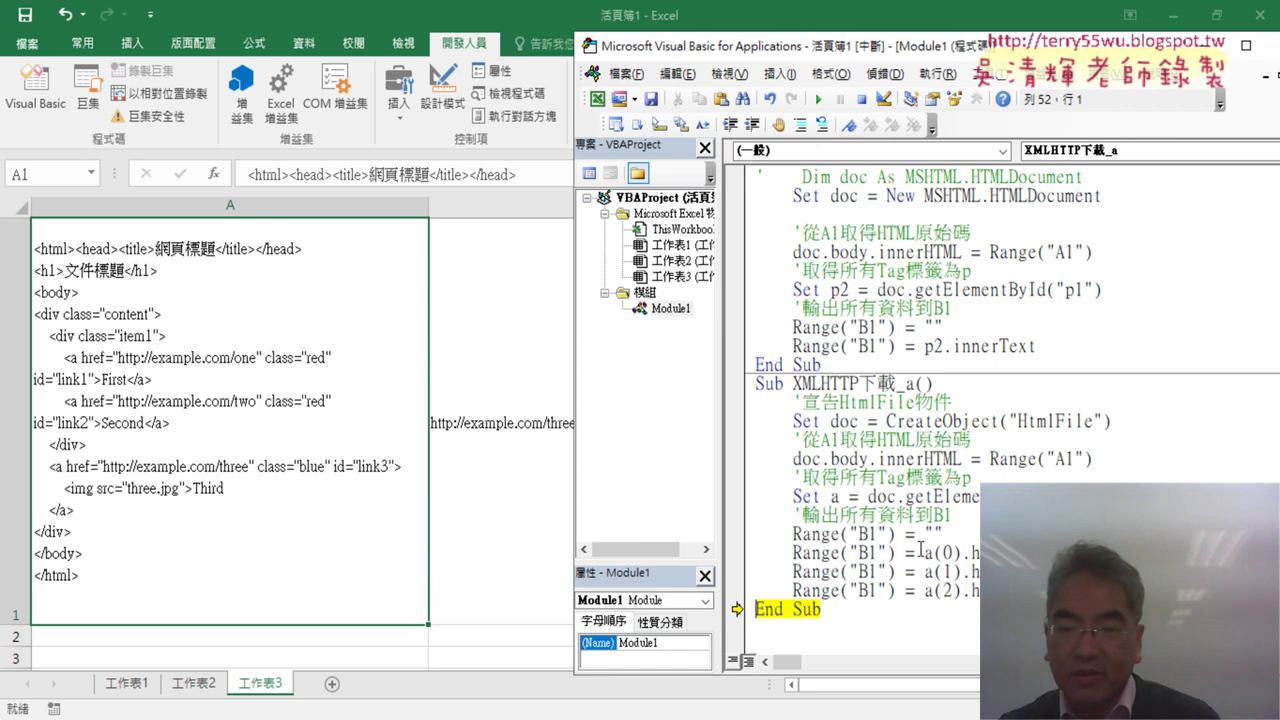
pyautogui.moveTo(895, 553); pyautogui.dragTo(792, 553)
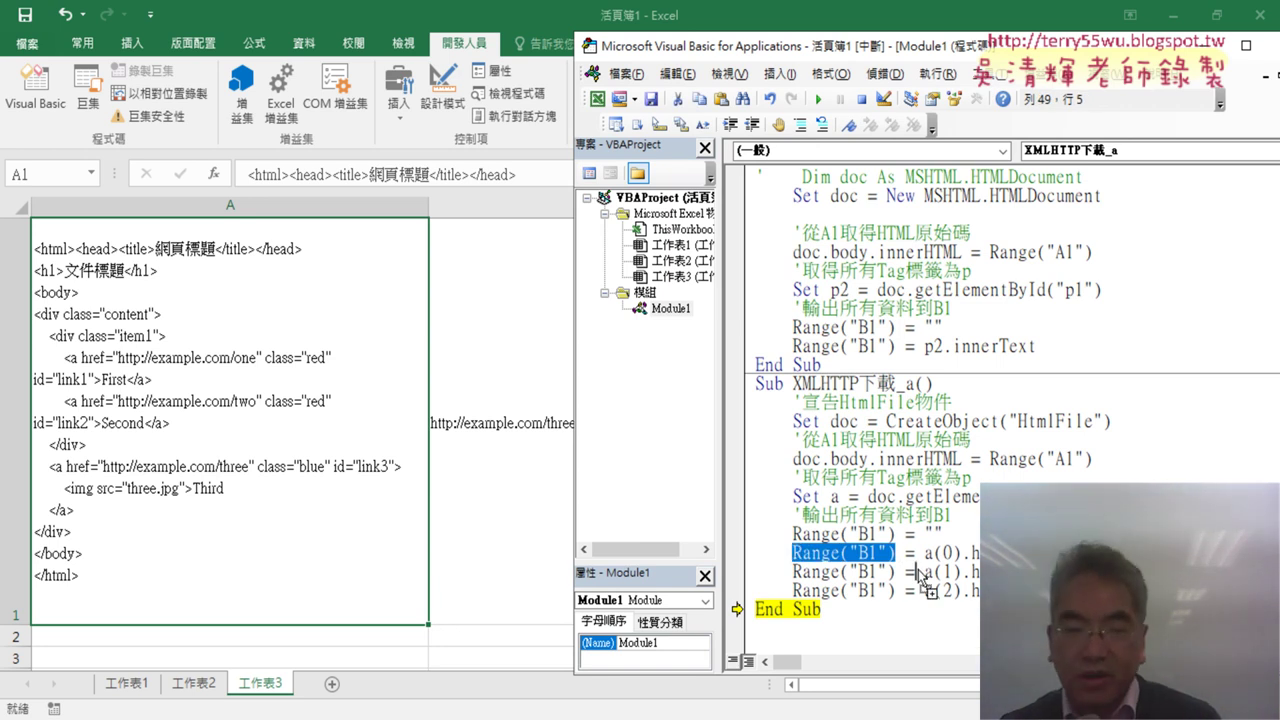
pyautogui.moveTo(918, 573); pyautogui.dragTo(915, 572)
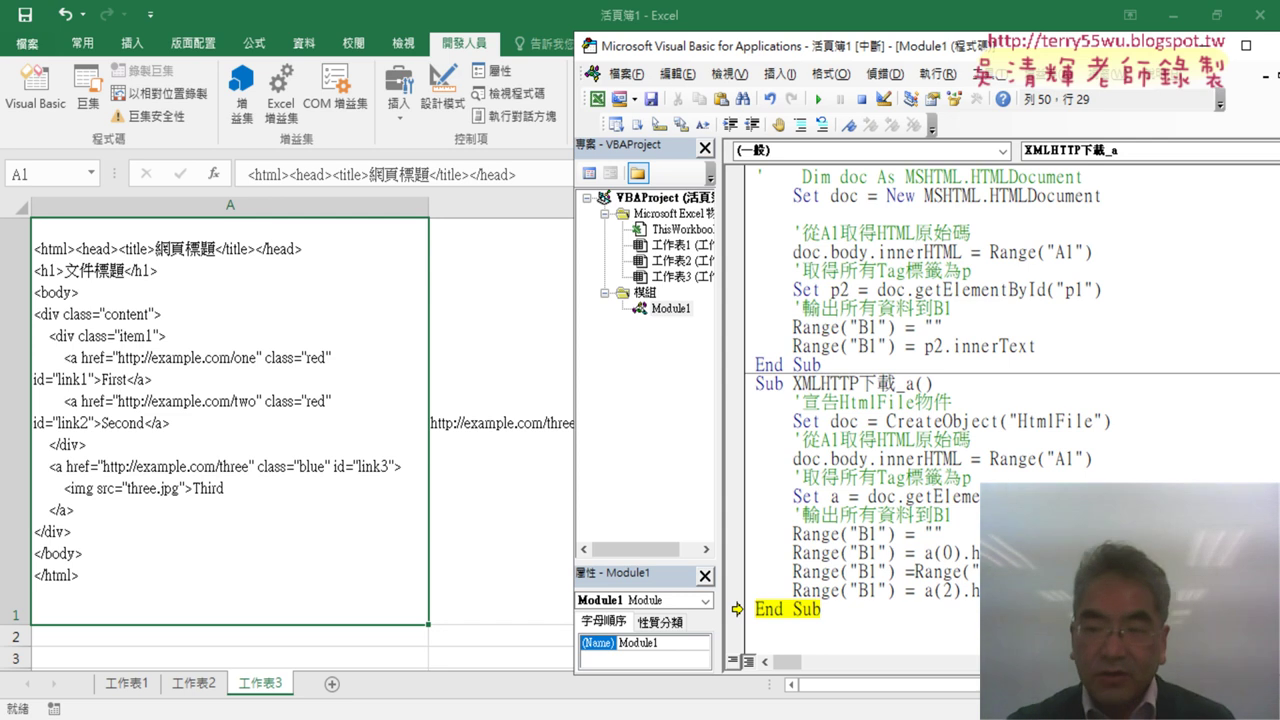
pyautogui.press('Right')
pyautogui.press('Right')
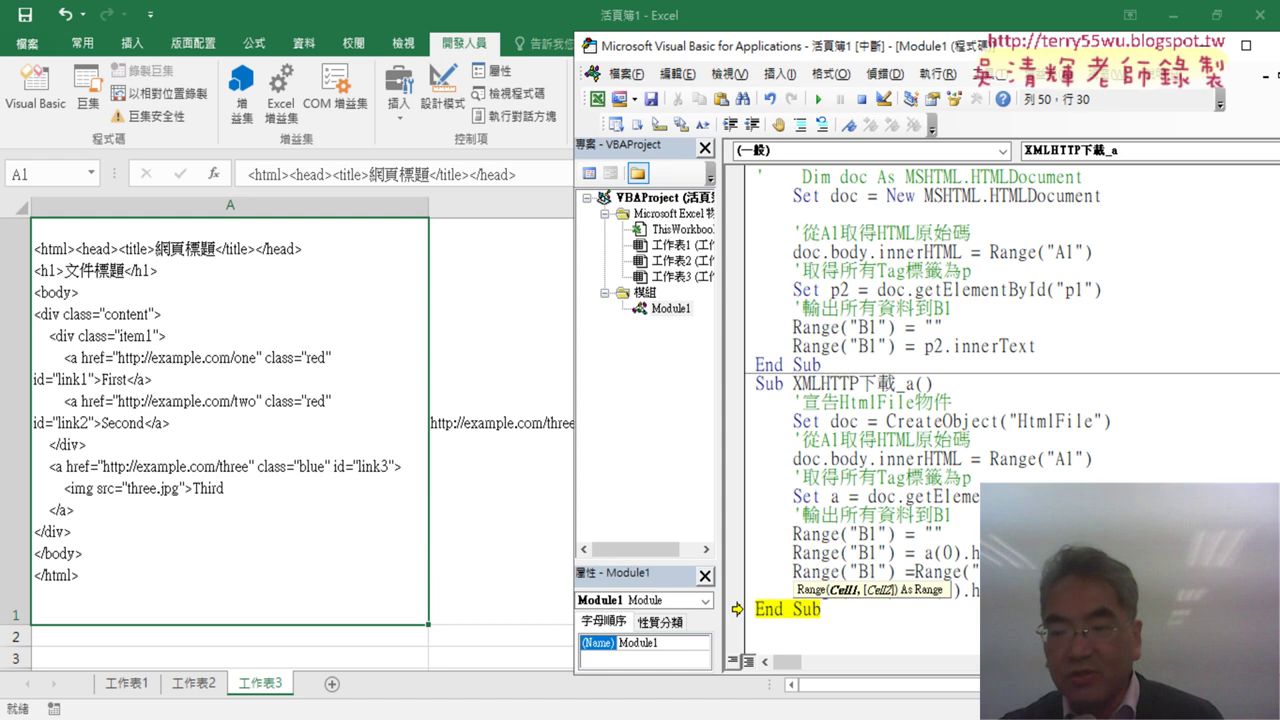
pyautogui.hotkey('shift', 'Left')
pyautogui.hotkey('shift', 'Left')
pyautogui.hotkey('shift', 'Left')
pyautogui.hotkey('ctrl', 'c')
pyautogui.hotkey('shift', 'Left')
pyautogui.hotkey('shift', 'Left')
pyautogui.hotkey('shift', 'Left')
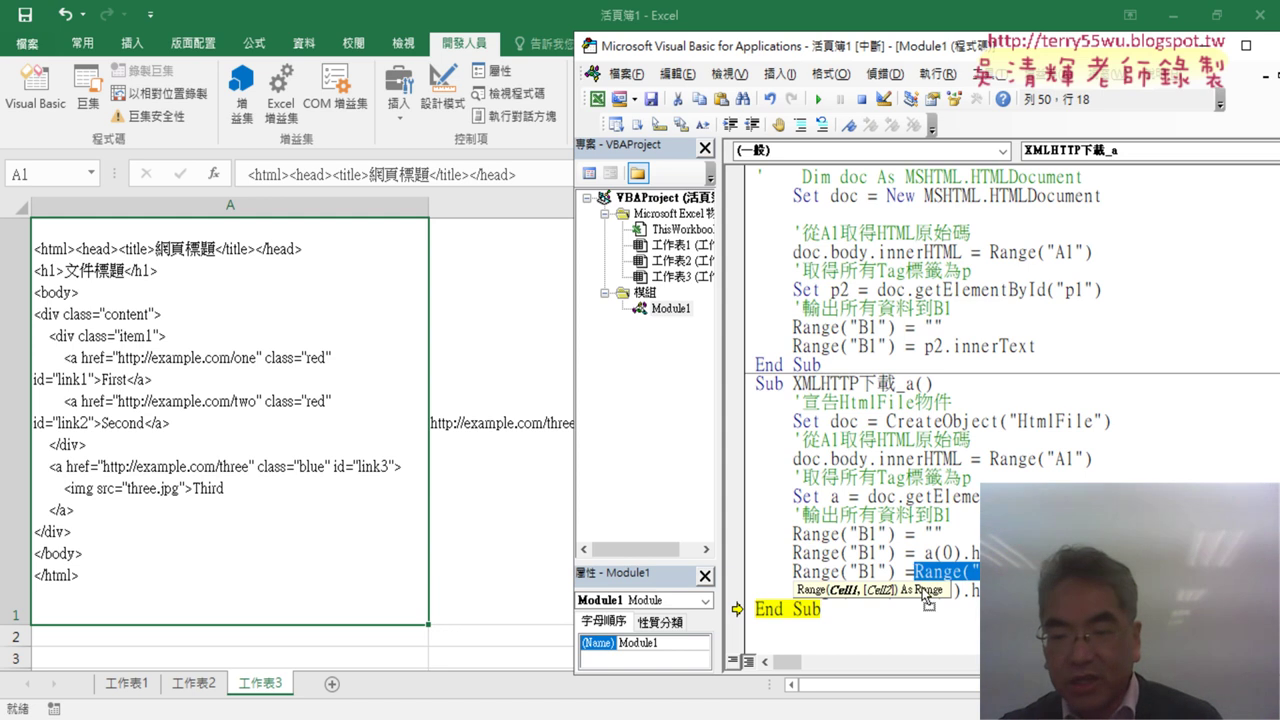
pyautogui.hotkey('ctrl', 'v')
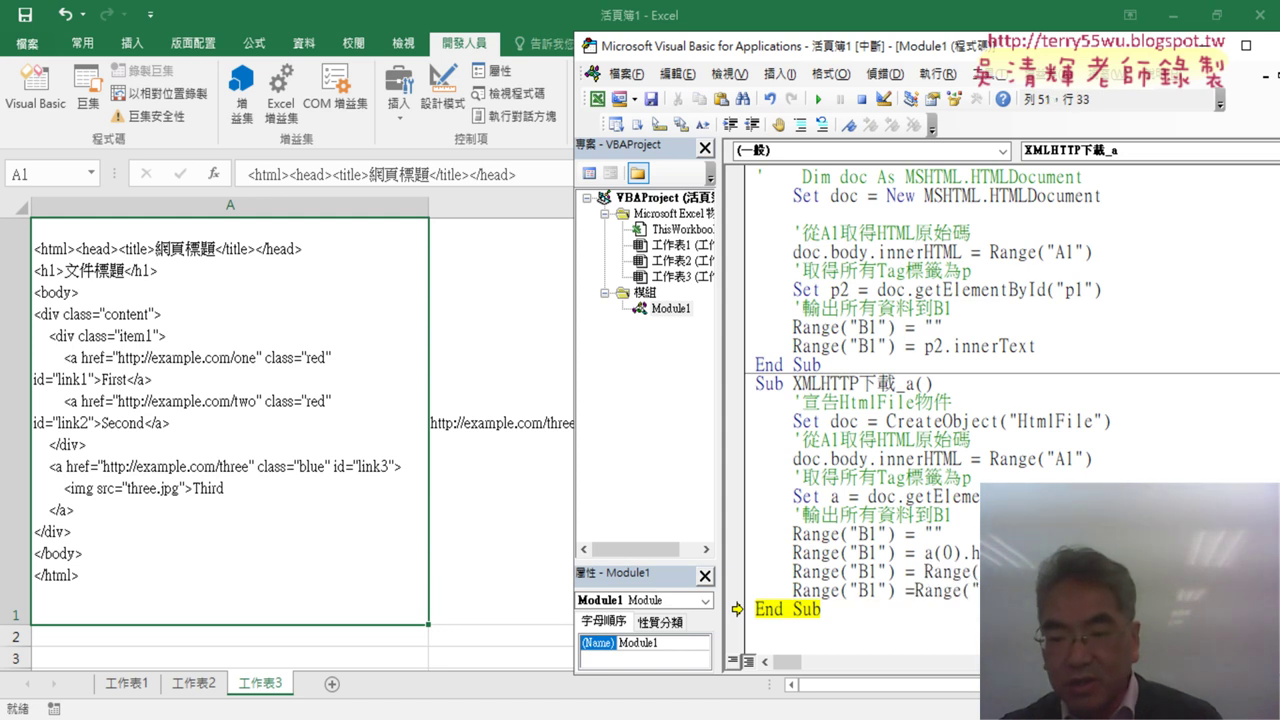
pyautogui.click(905, 536)
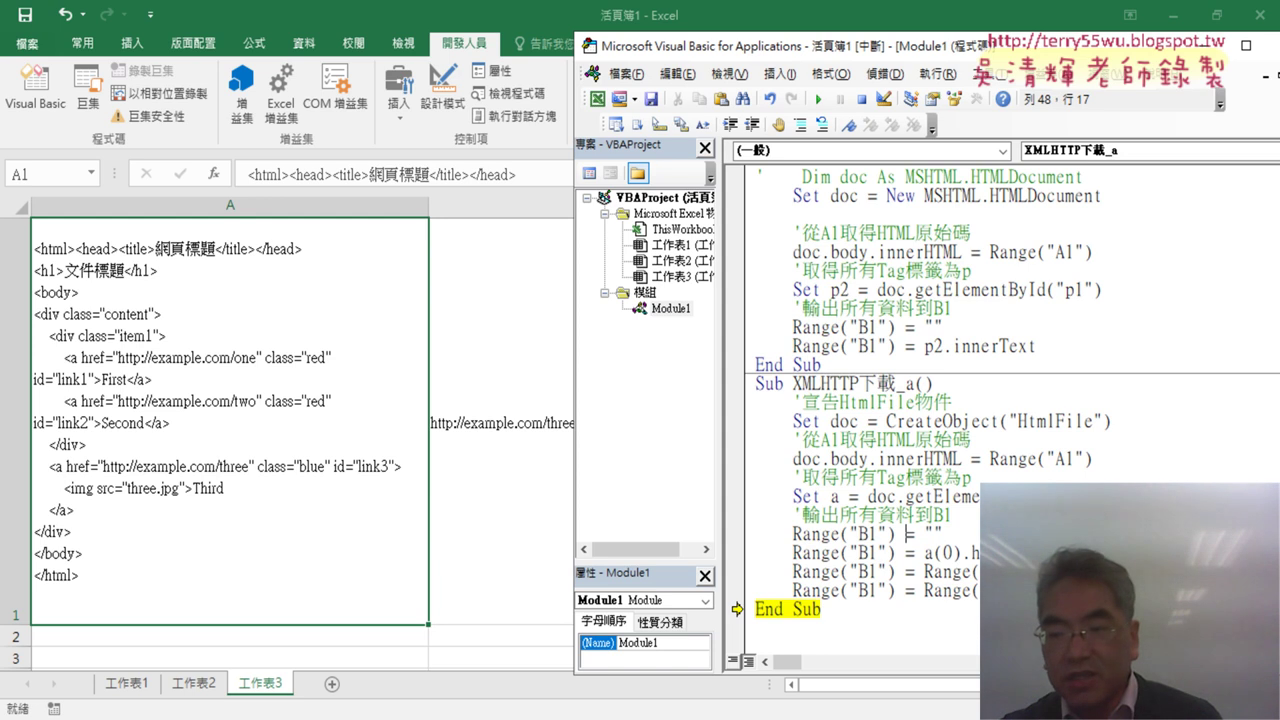
pyautogui.hotkey('shift', 'Left')
pyautogui.hotkey('shift', 'Left')
pyautogui.hotkey('shift', 'Left')
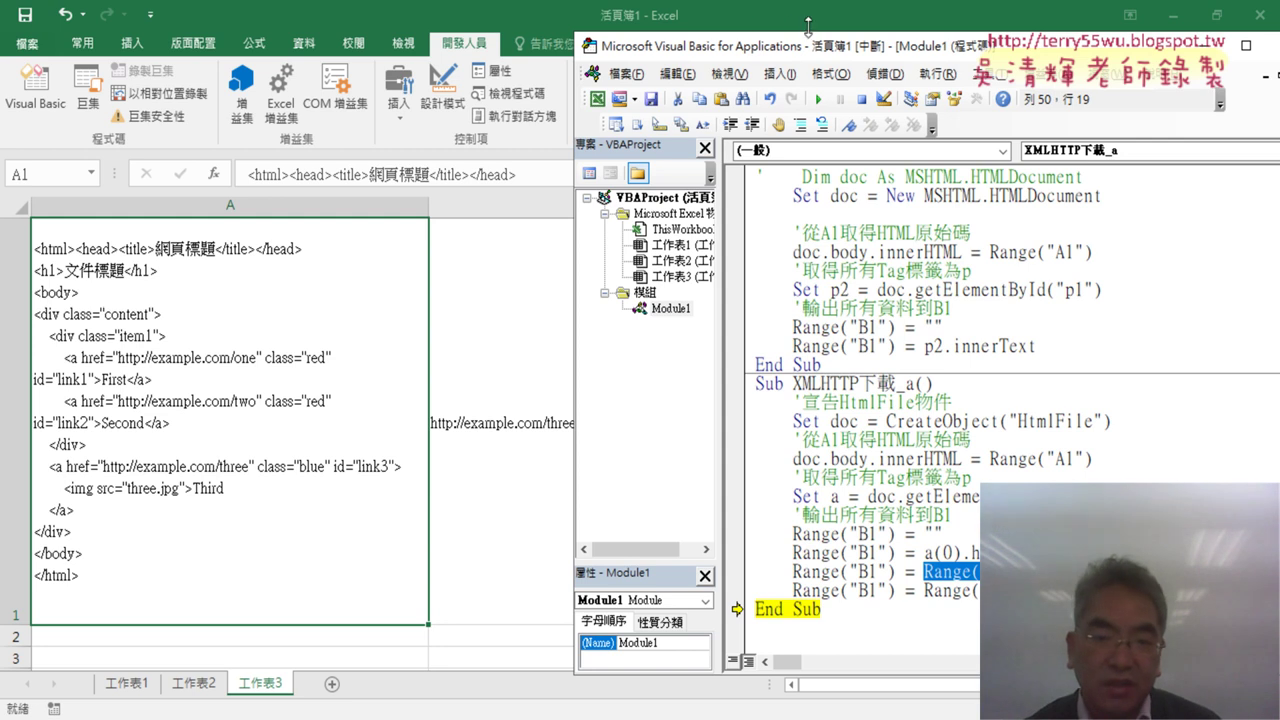
pyautogui.moveTo(820, 60)
pyautogui.mouseDown()
pyautogui.moveTo(922, 48)
pyautogui.moveTo(953, 65)
pyautogui.mouseUp()
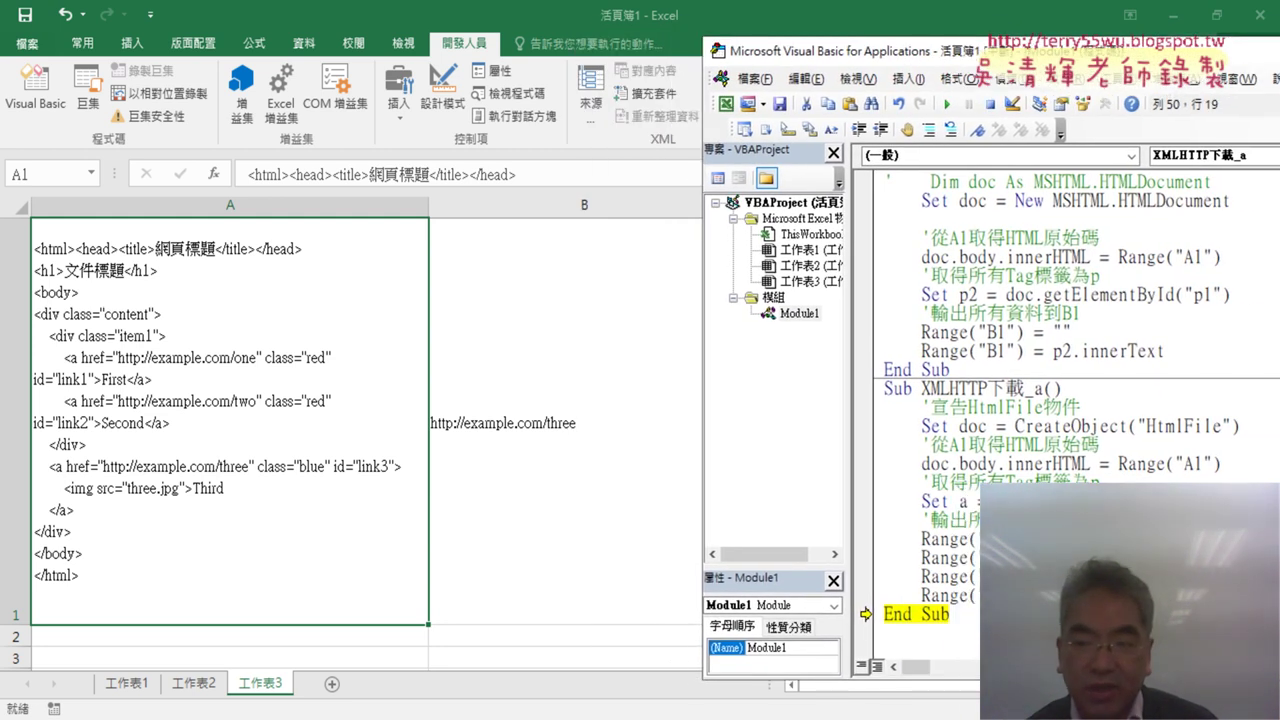
# Re-step from the a(0).href line through the second link, then check B1 on the worksheet.
pyautogui.click(1107, 501)
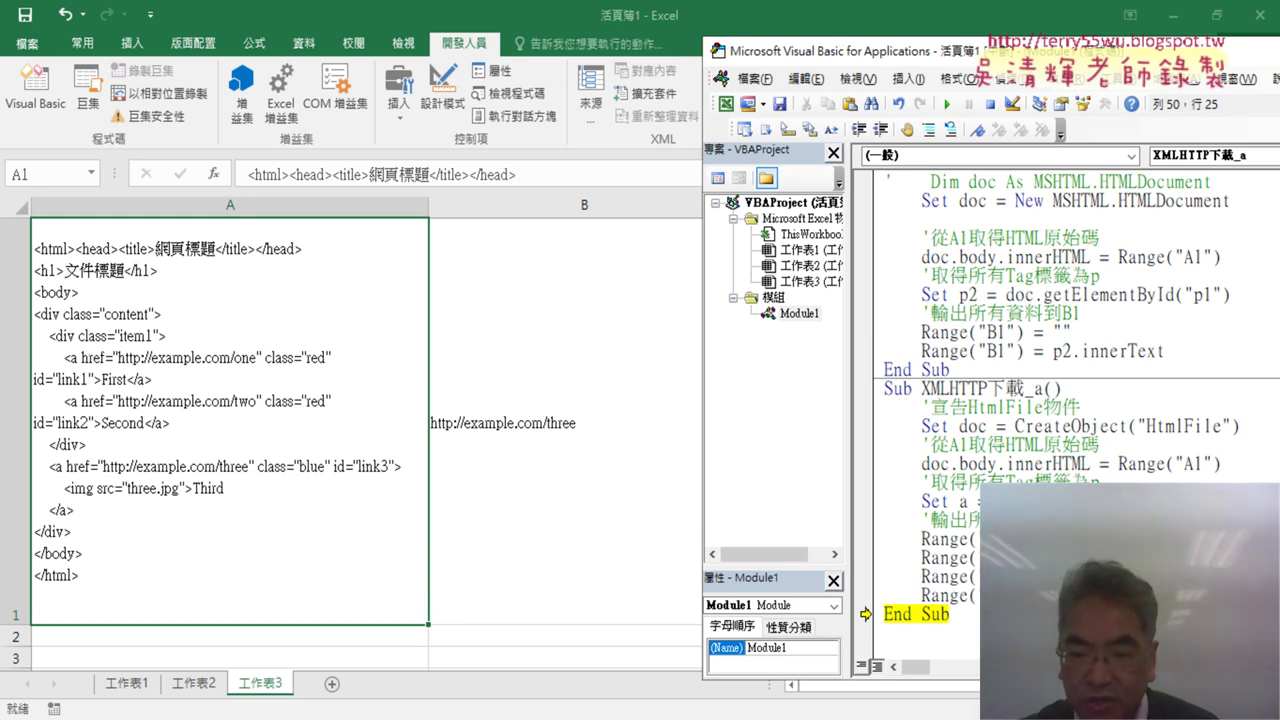
pyautogui.moveTo(866, 614); pyautogui.dragTo(866, 555)
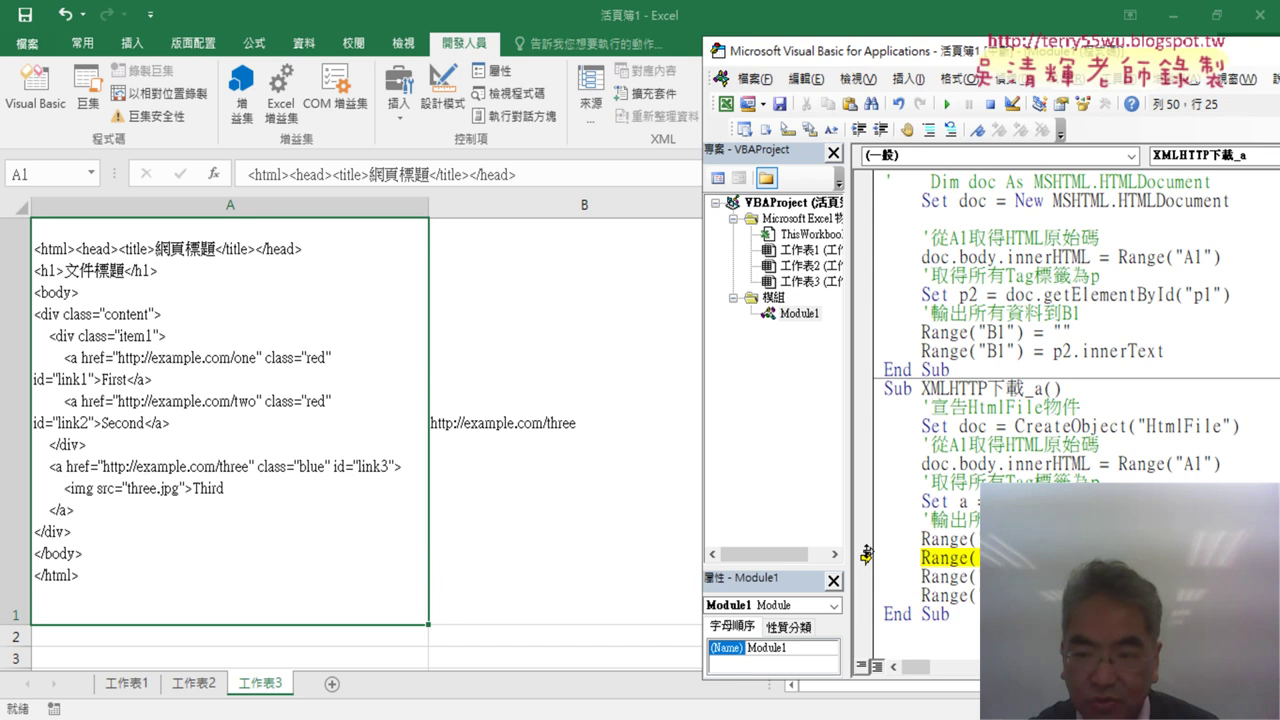
pyautogui.press('F8')
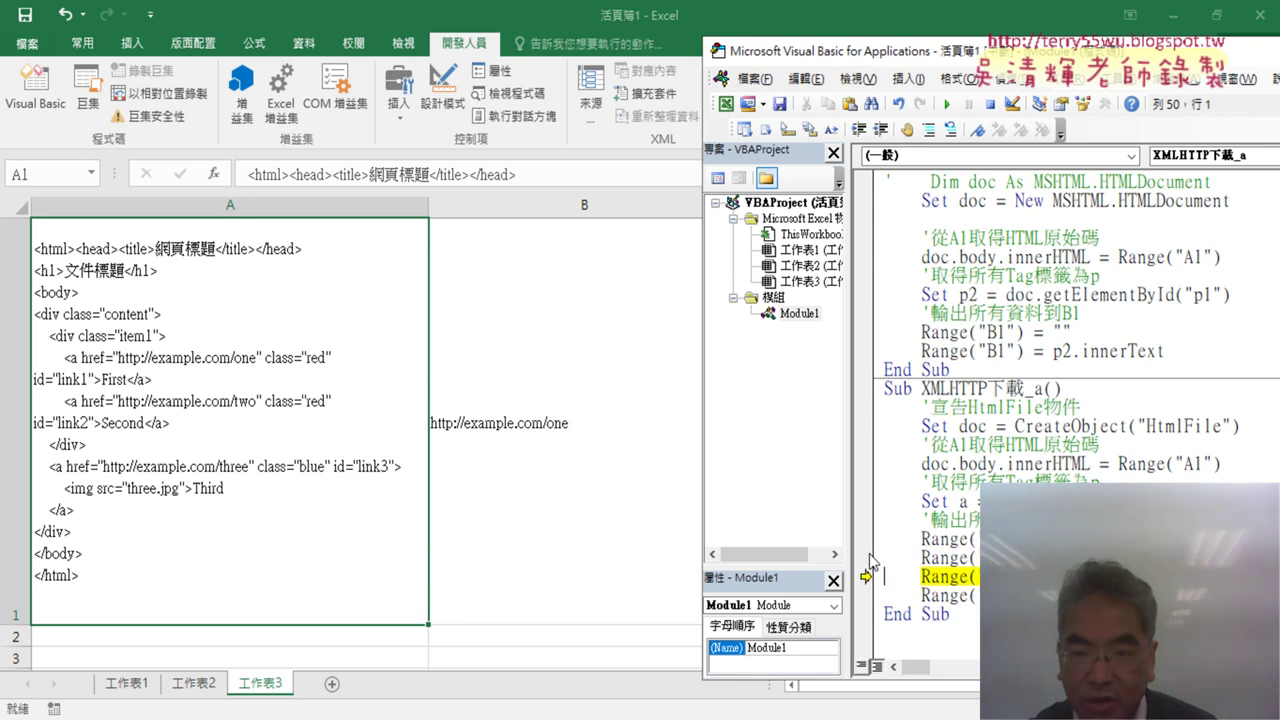
pyautogui.press('F8')
pyautogui.press('F8')
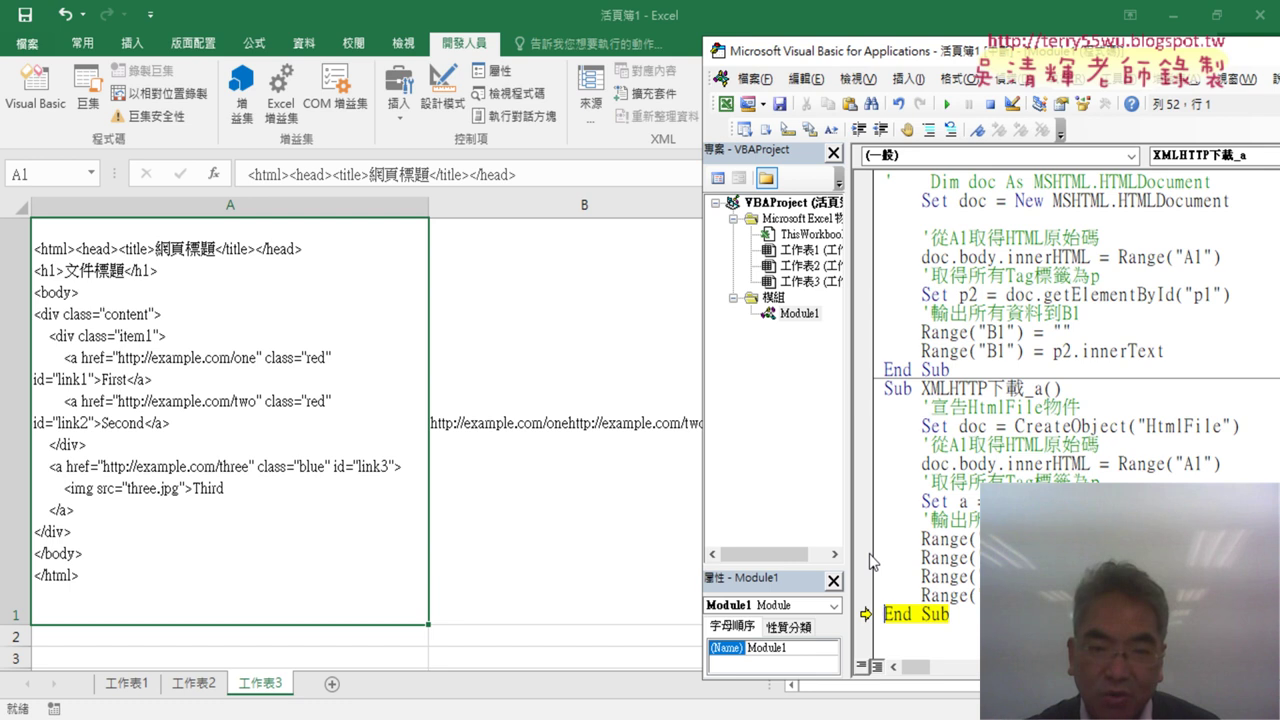
pyautogui.click(566, 497)
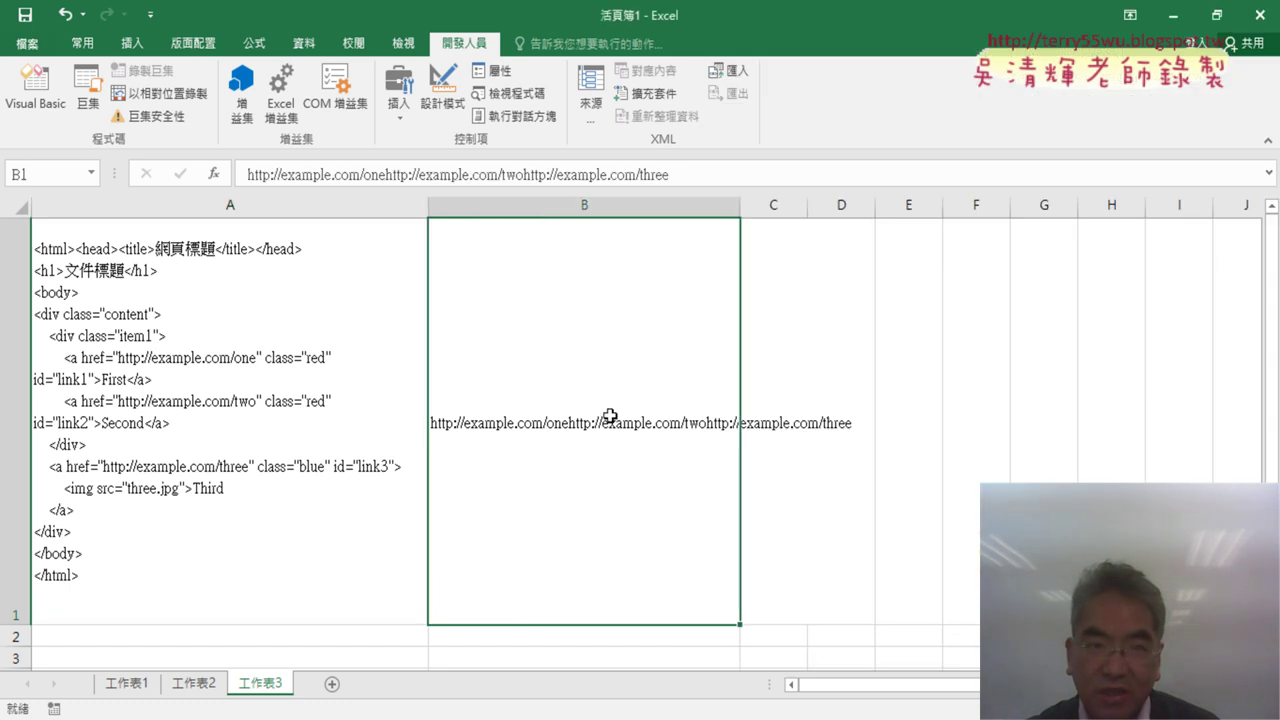
# Append & Chr(10) after the a(0).href and a(1).href expressions, then reset execution to the first link line.
pyautogui.click(35, 88)
pyautogui.moveTo(1040, 56); pyautogui.dragTo(632, 56)
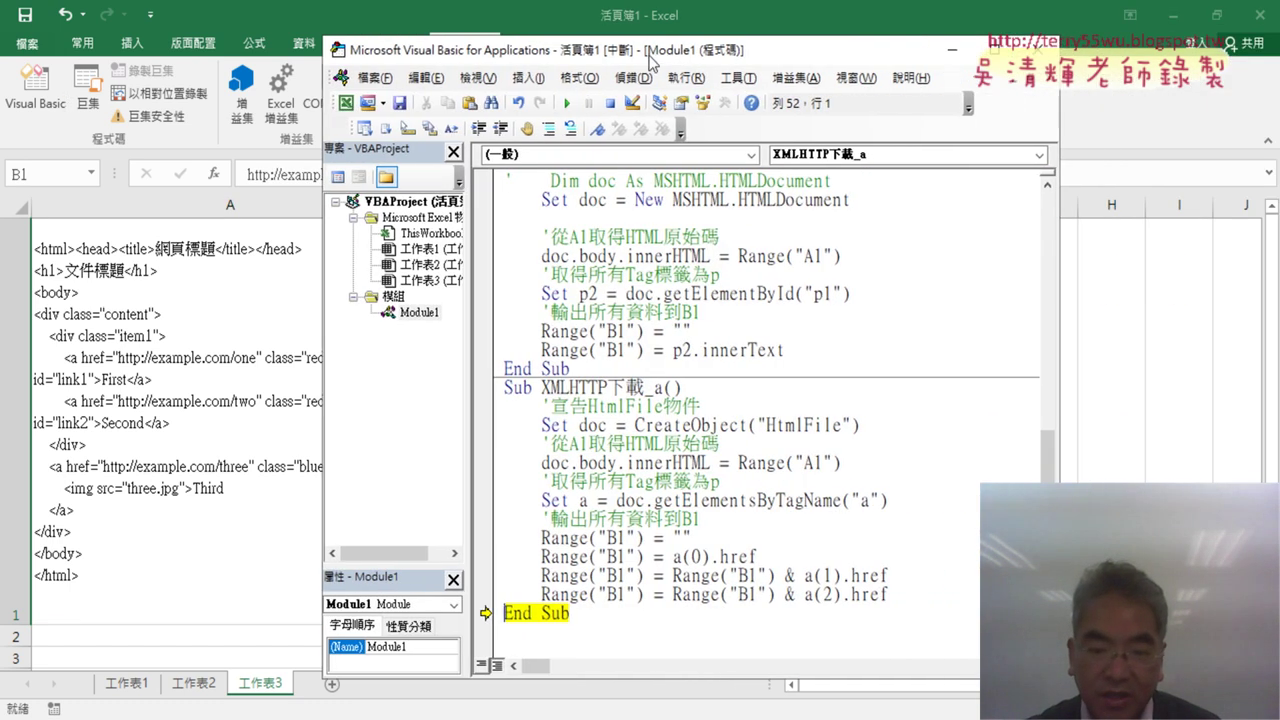
pyautogui.click(783, 556)
pyautogui.write('&')
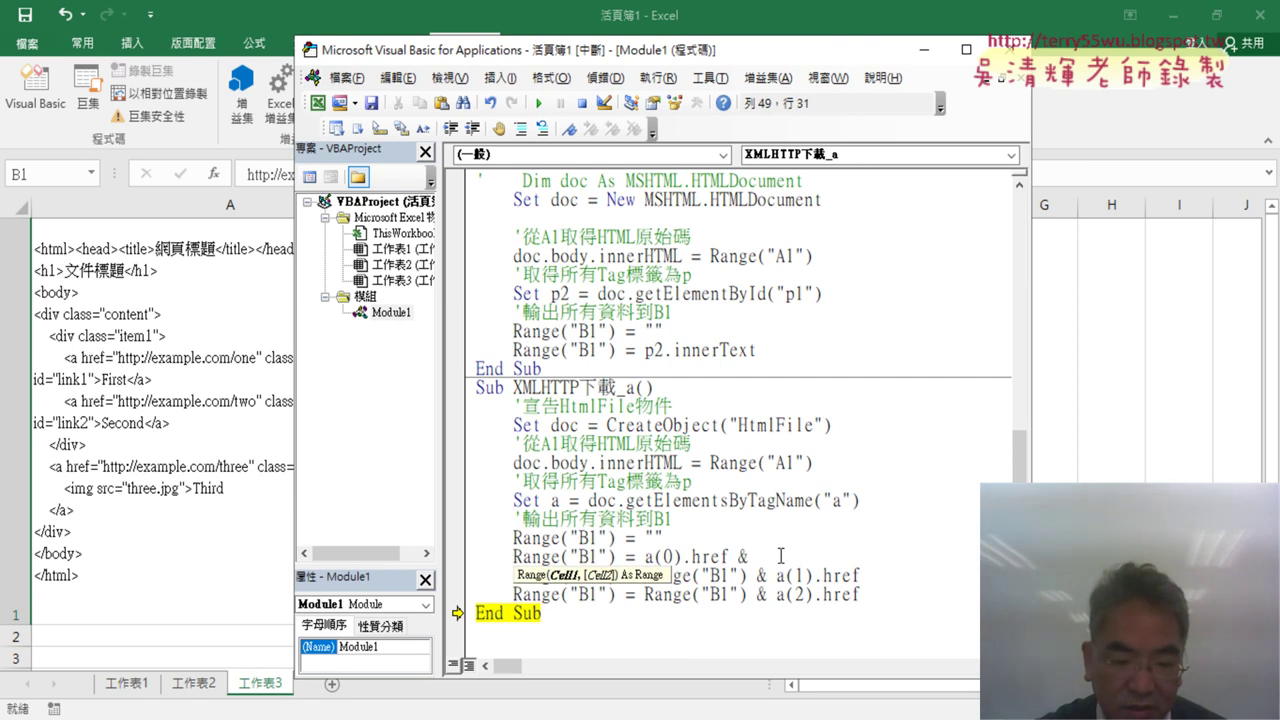
pyautogui.write(' chr')
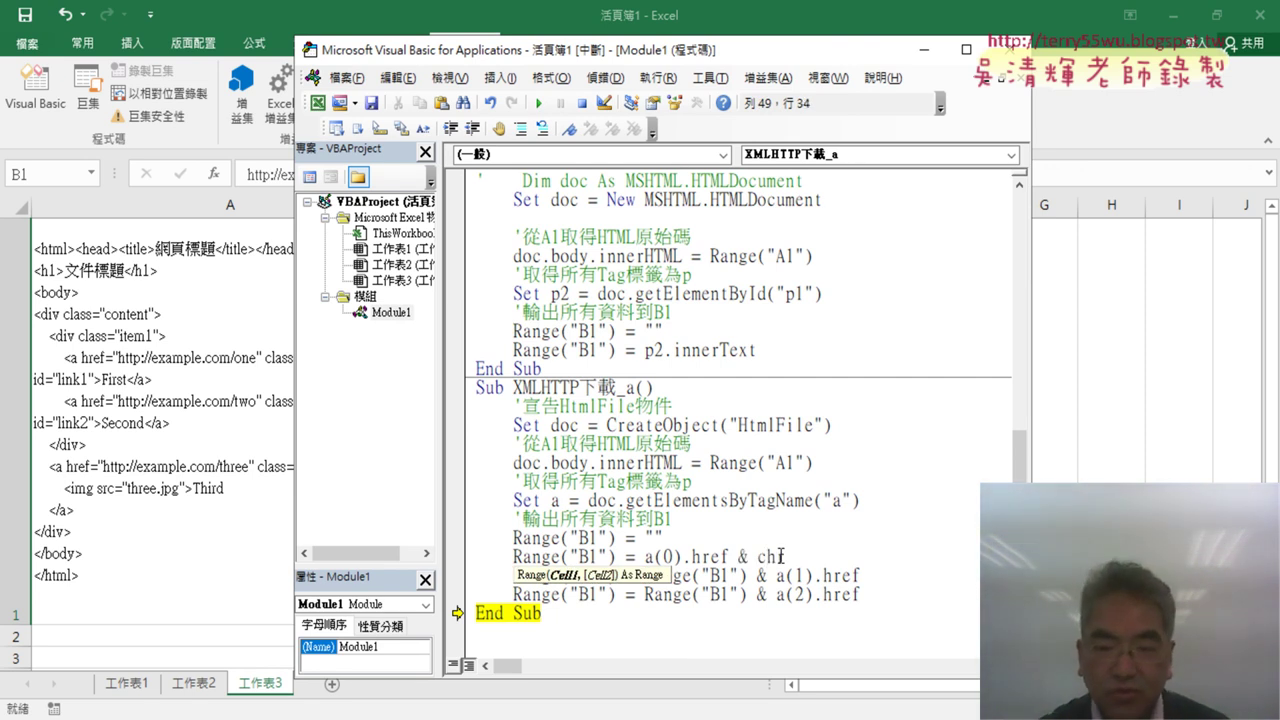
pyautogui.write('()')
pyautogui.press('Left')
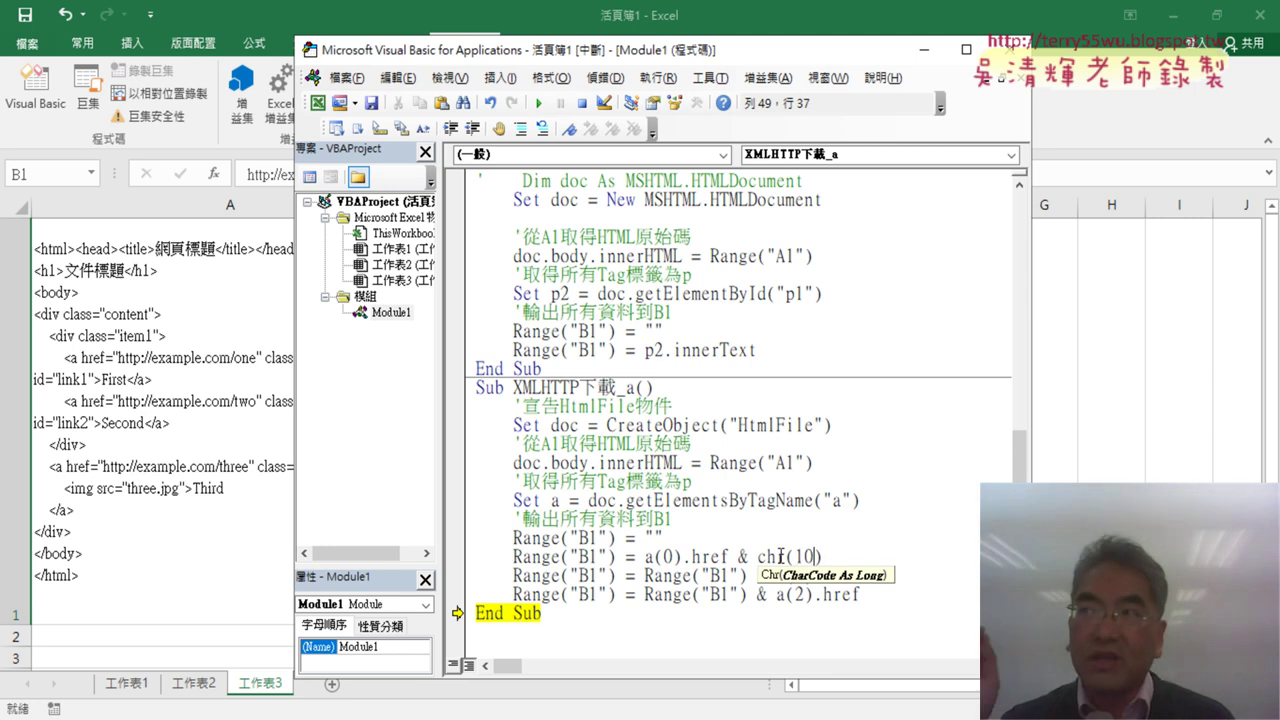
pyautogui.write('10')
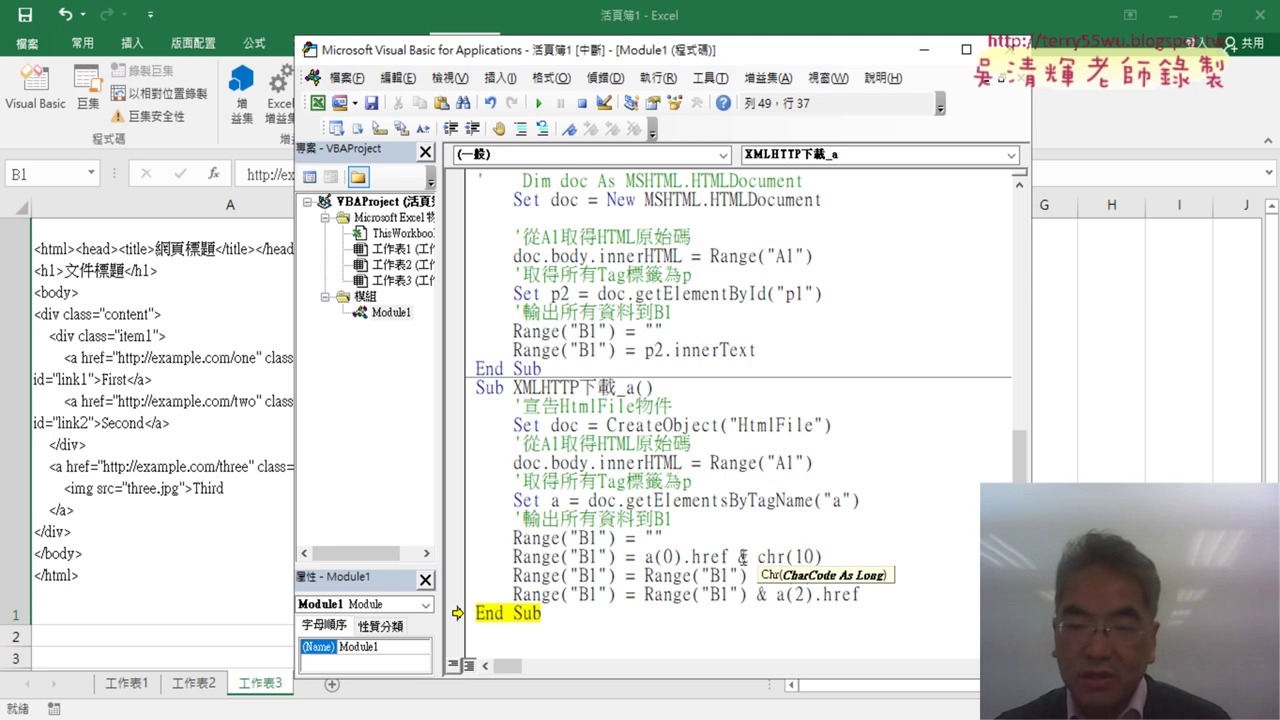
pyautogui.moveTo(822, 556)
pyautogui.mouseDown()
pyautogui.moveTo(728, 556)
pyautogui.moveTo(870, 580)
pyautogui.mouseUp()
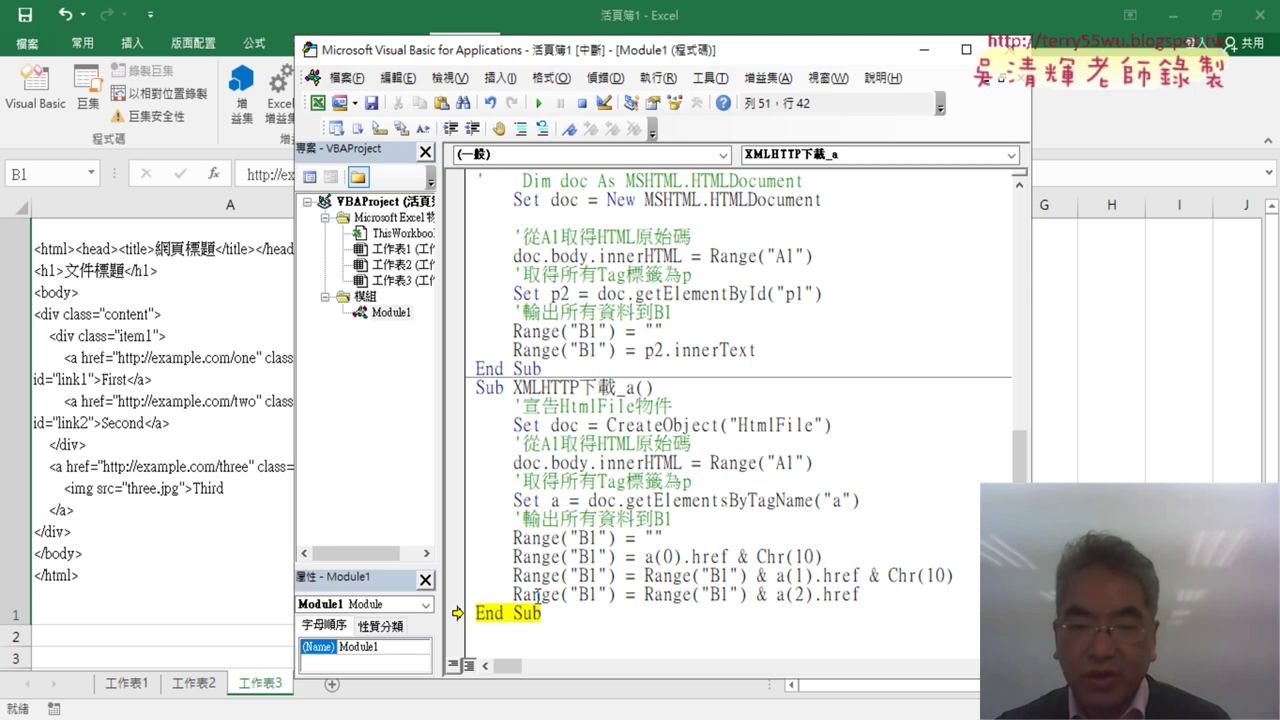
pyautogui.moveTo(458, 612); pyautogui.dragTo(457, 556)
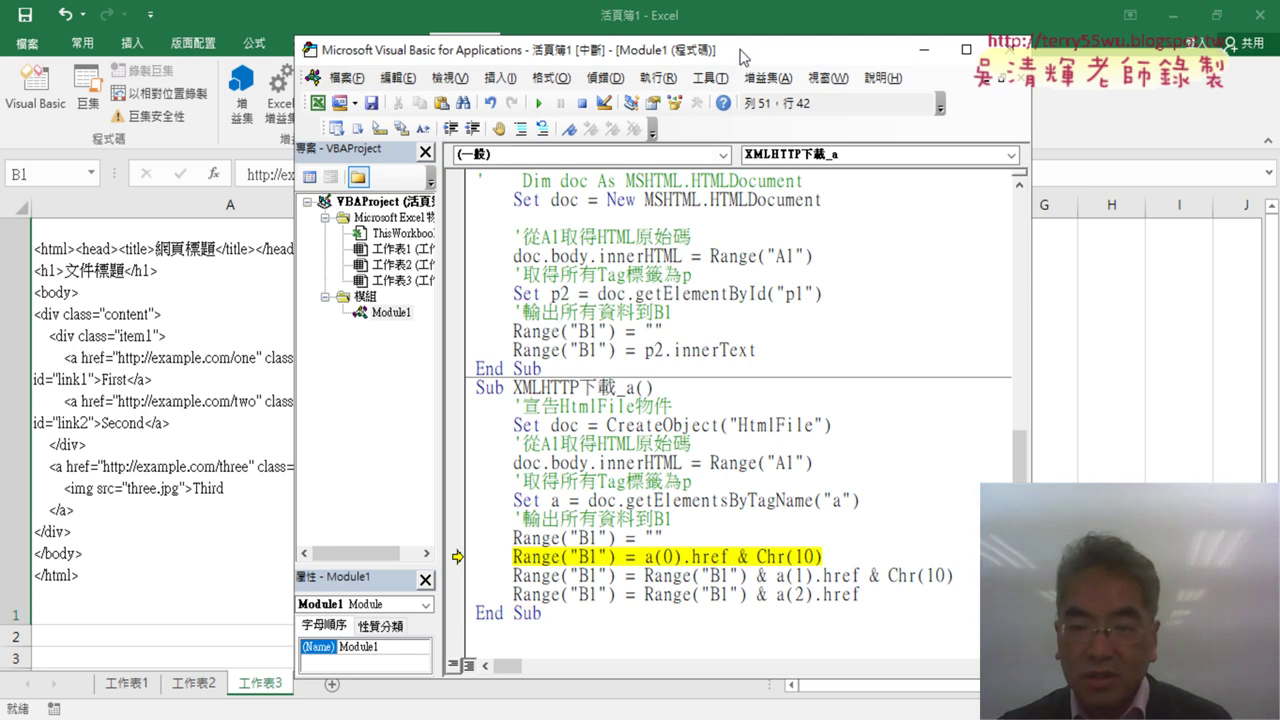
# Restart at Range("B1") = "" and step through every line so B1 lists one, two, three separately.
pyautogui.moveTo(743, 57); pyautogui.dragTo(1090, 25)
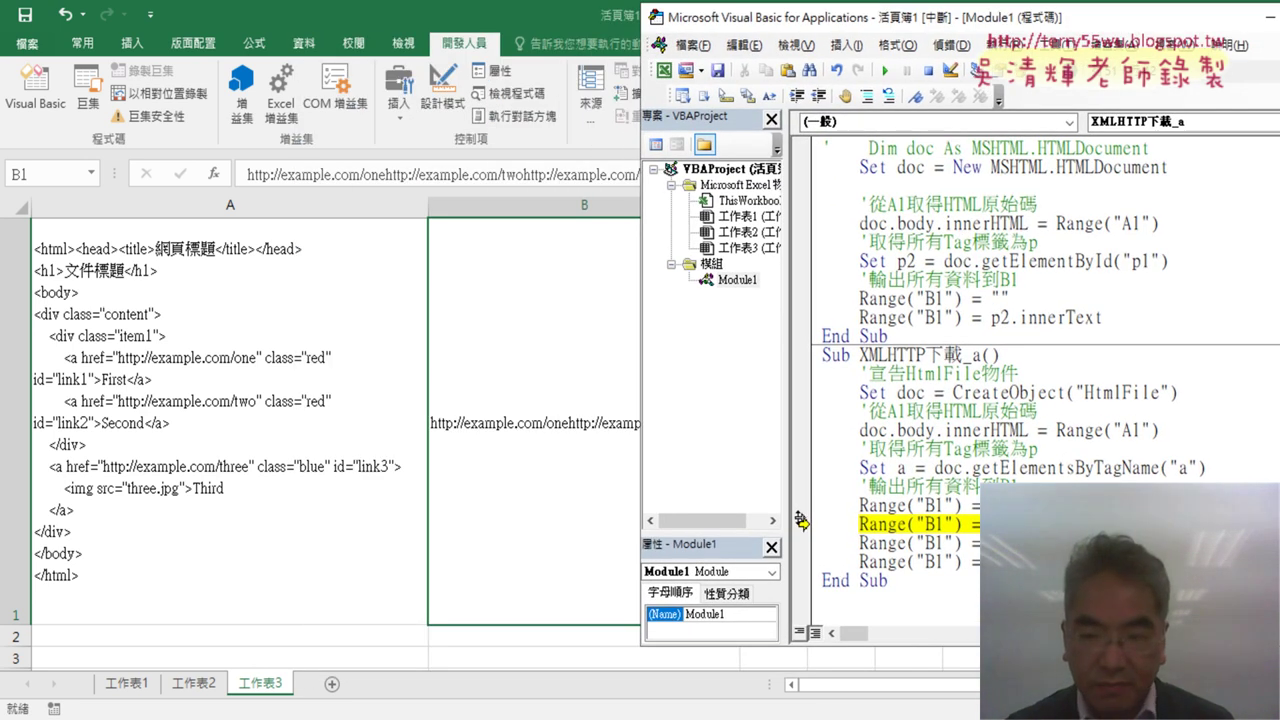
pyautogui.moveTo(809, 512); pyautogui.dragTo(810, 507)
pyautogui.press('F8')
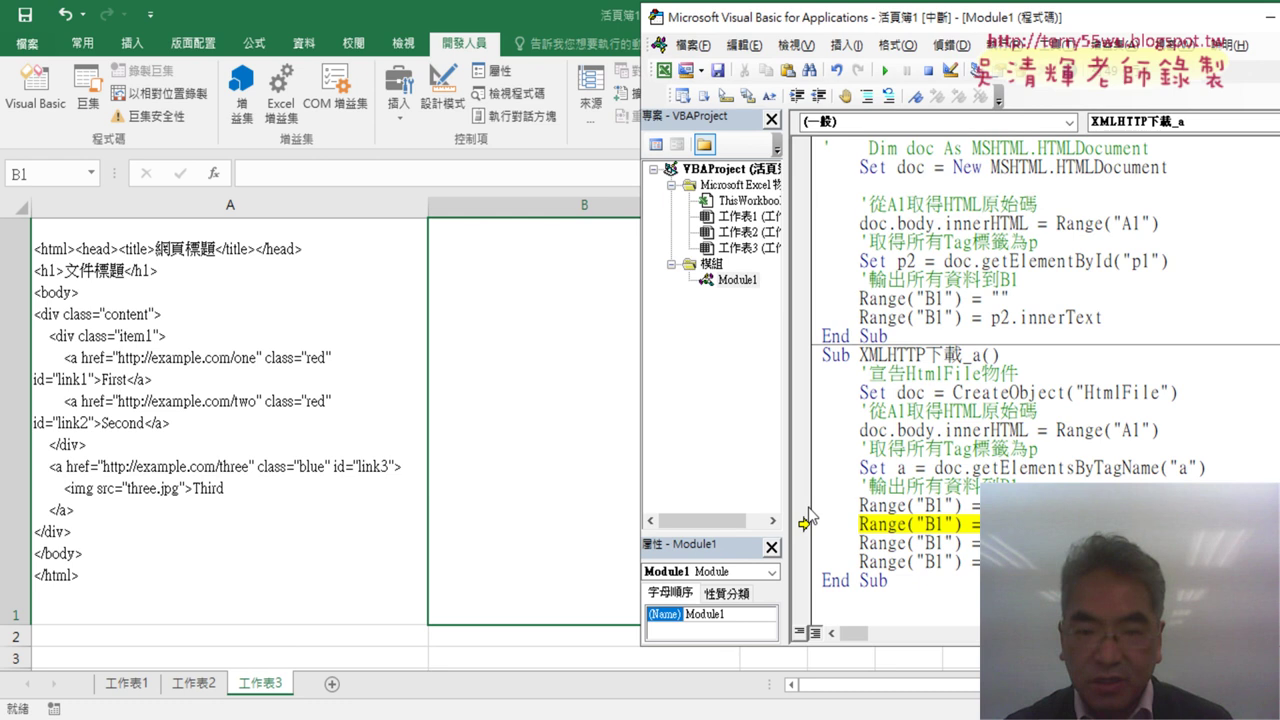
pyautogui.press('F8')
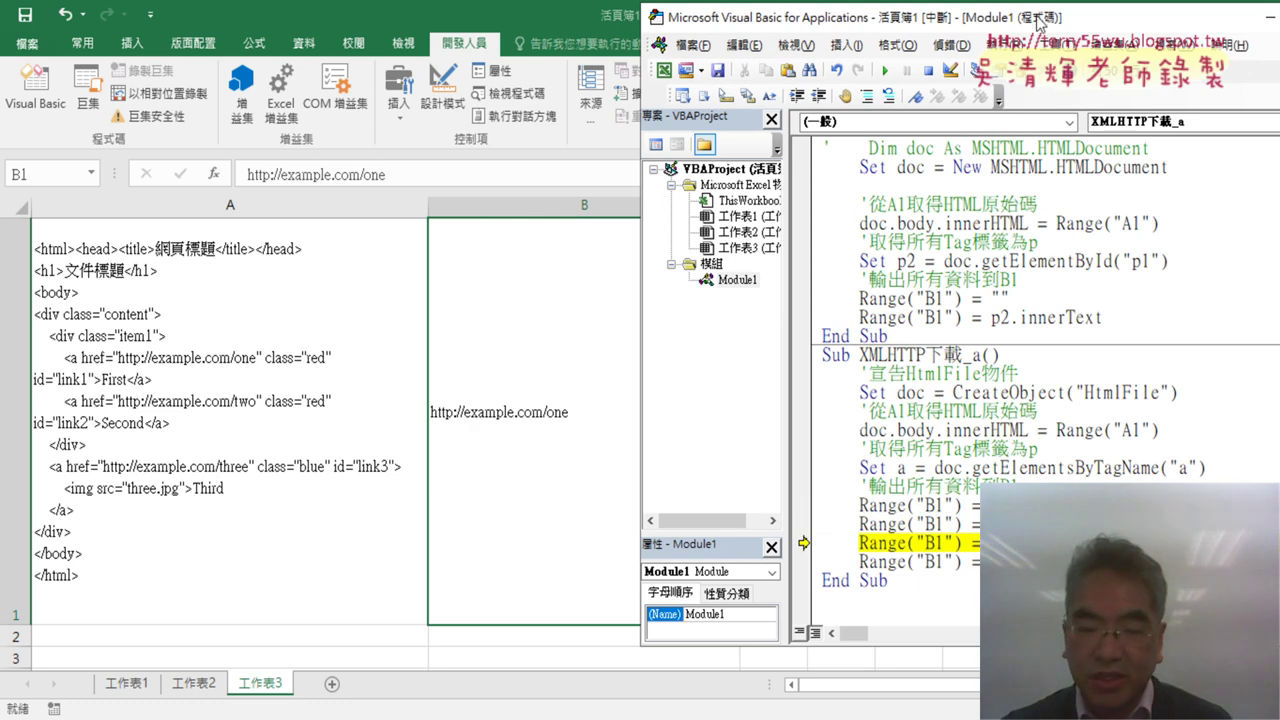
pyautogui.moveTo(1037, 10); pyautogui.dragTo(1107, 12)
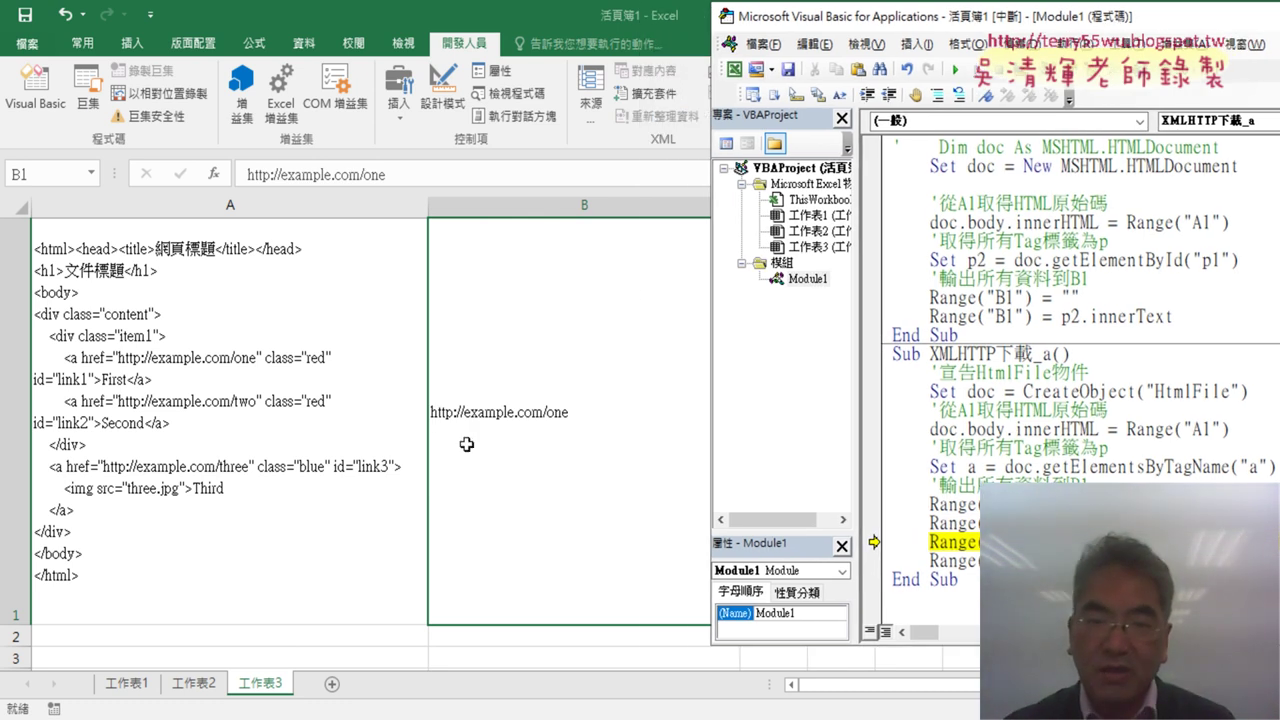
pyautogui.press('F8')
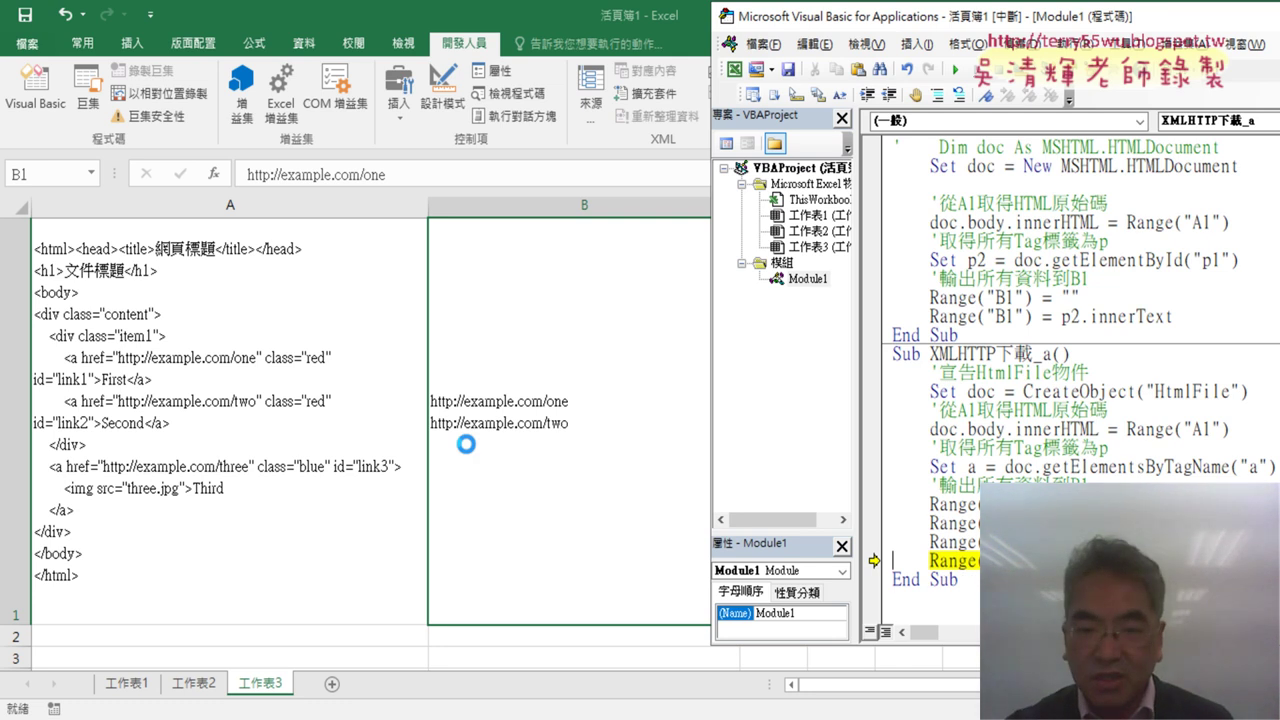
pyautogui.press('F8')
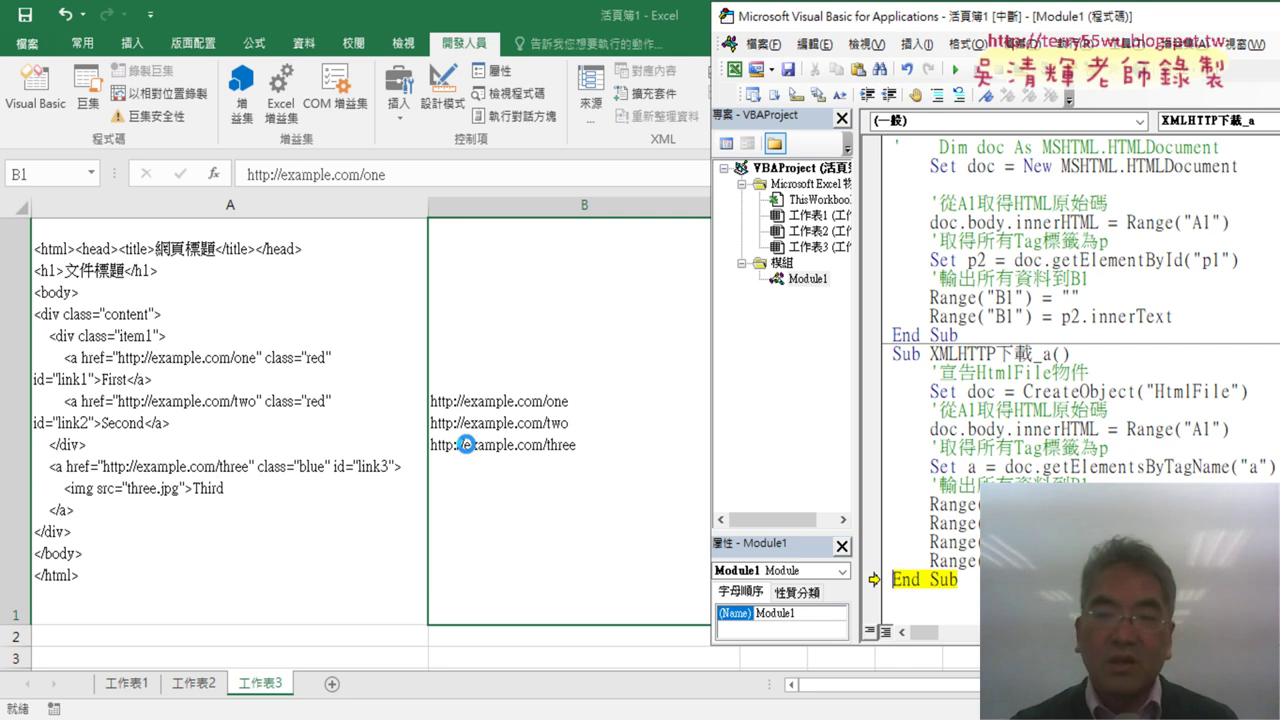
pyautogui.press('F8')
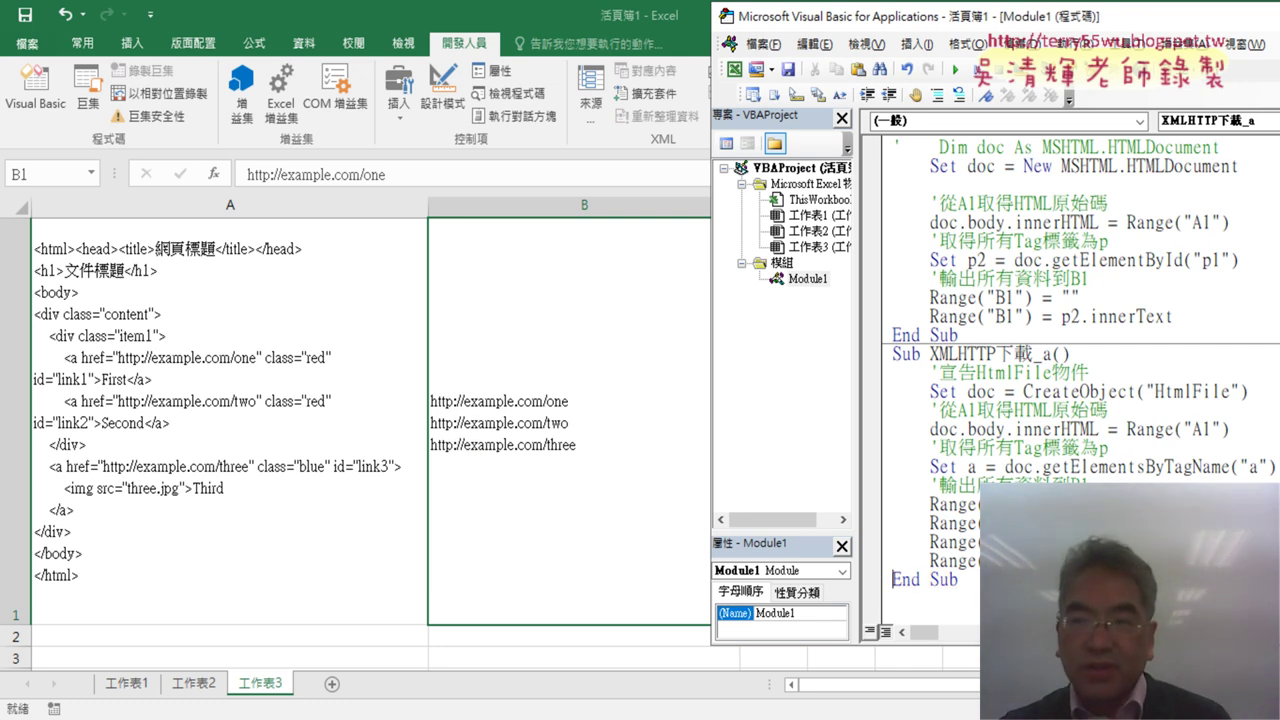
pyautogui.moveTo(1016, 30); pyautogui.dragTo(848, 44)
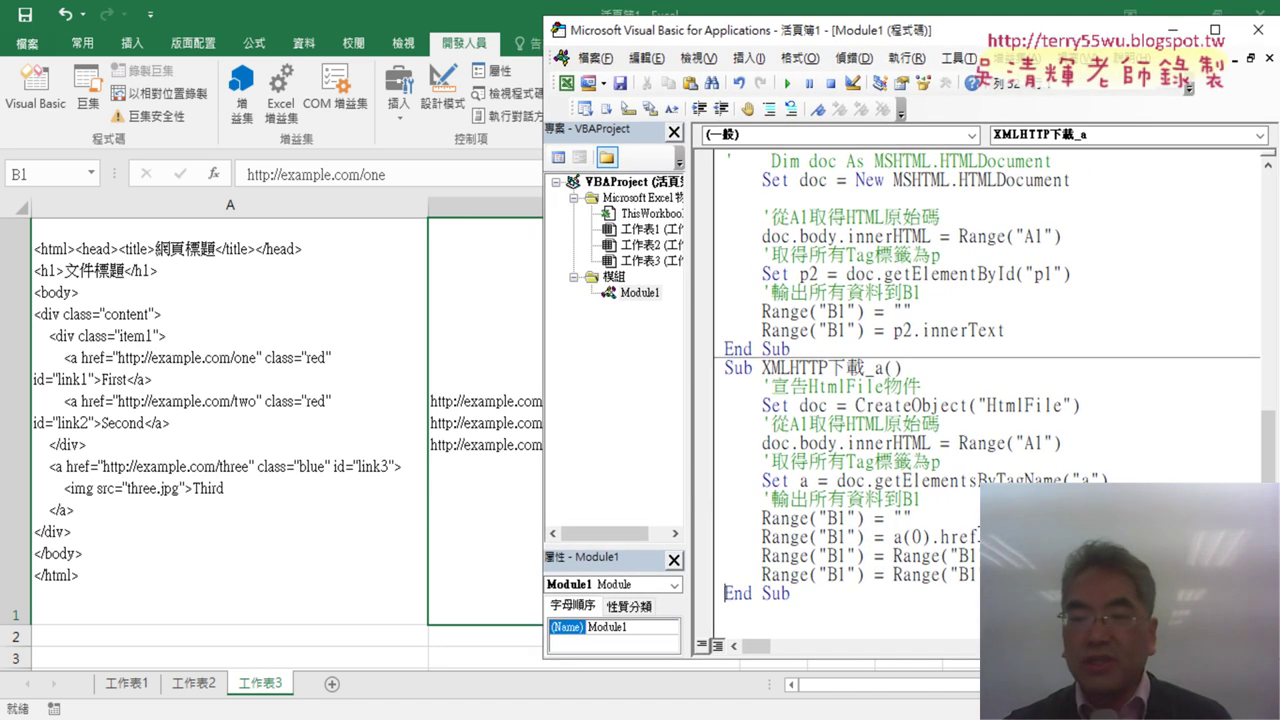
pyautogui.moveTo(978, 538); pyautogui.dragTo(930, 538)
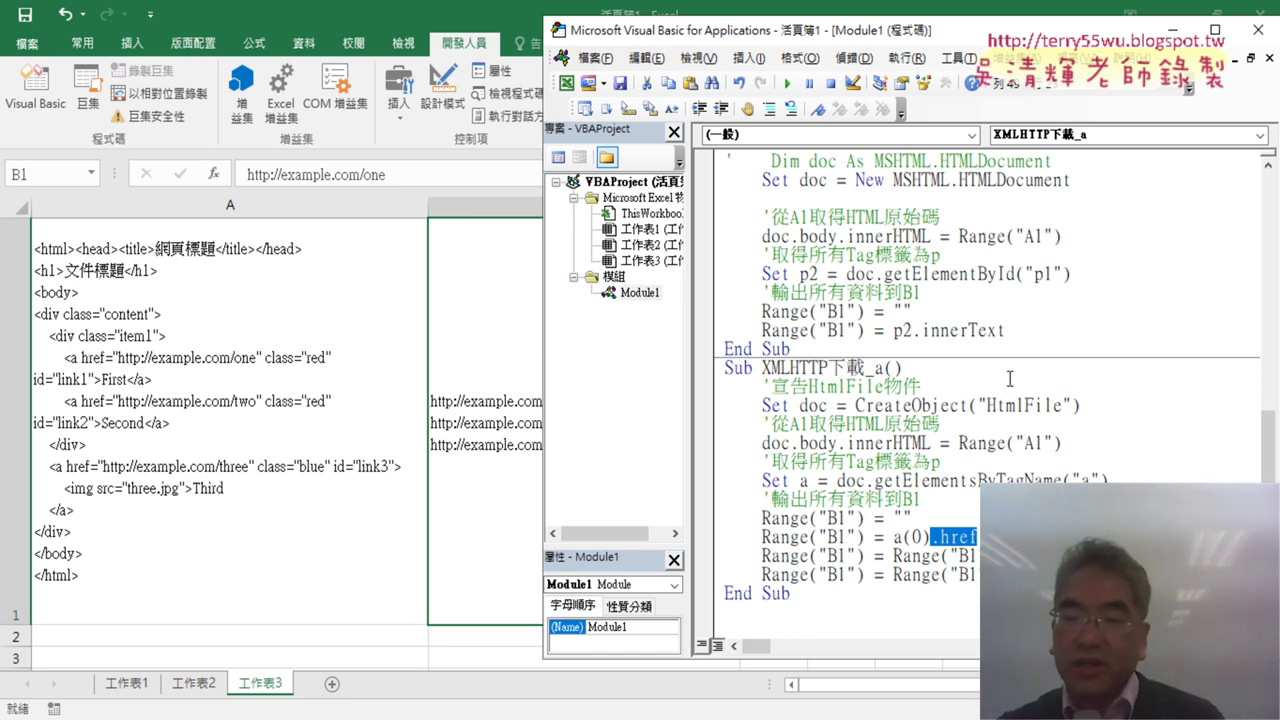
pyautogui.moveTo(996, 479); pyautogui.dragTo(1031, 480)
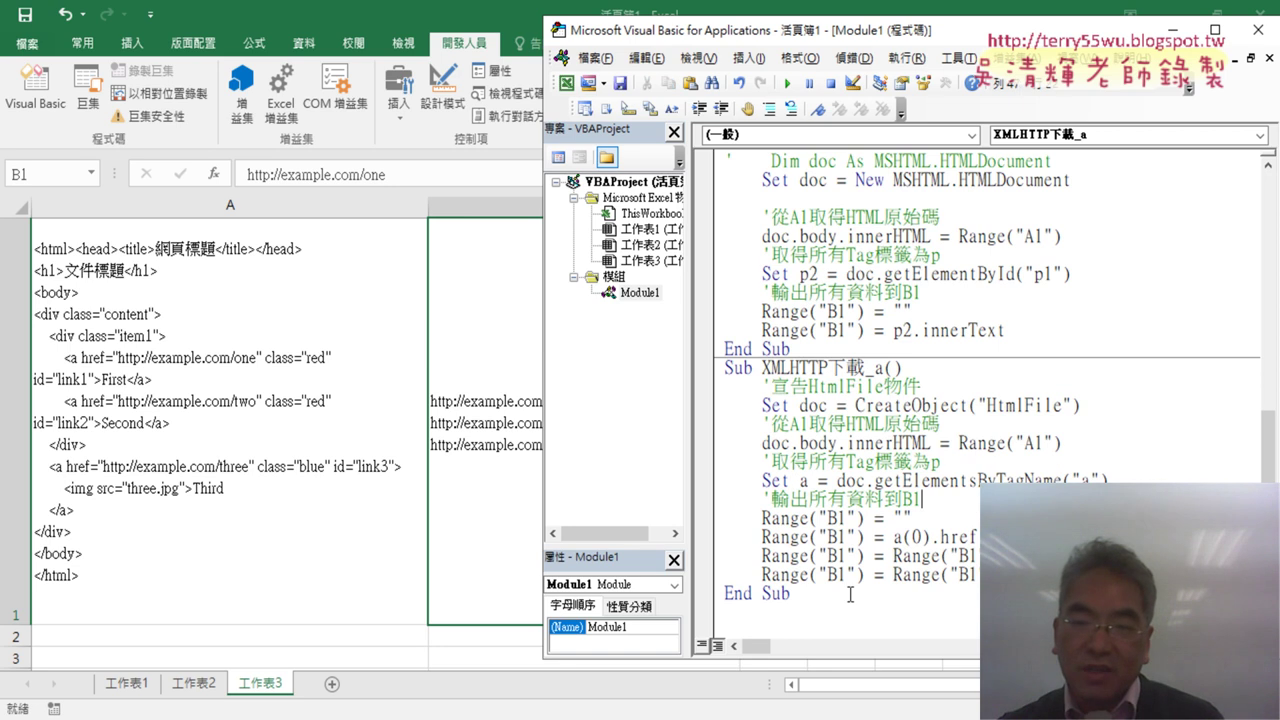
pyautogui.moveTo(810, 594); pyautogui.dragTo(724, 368)
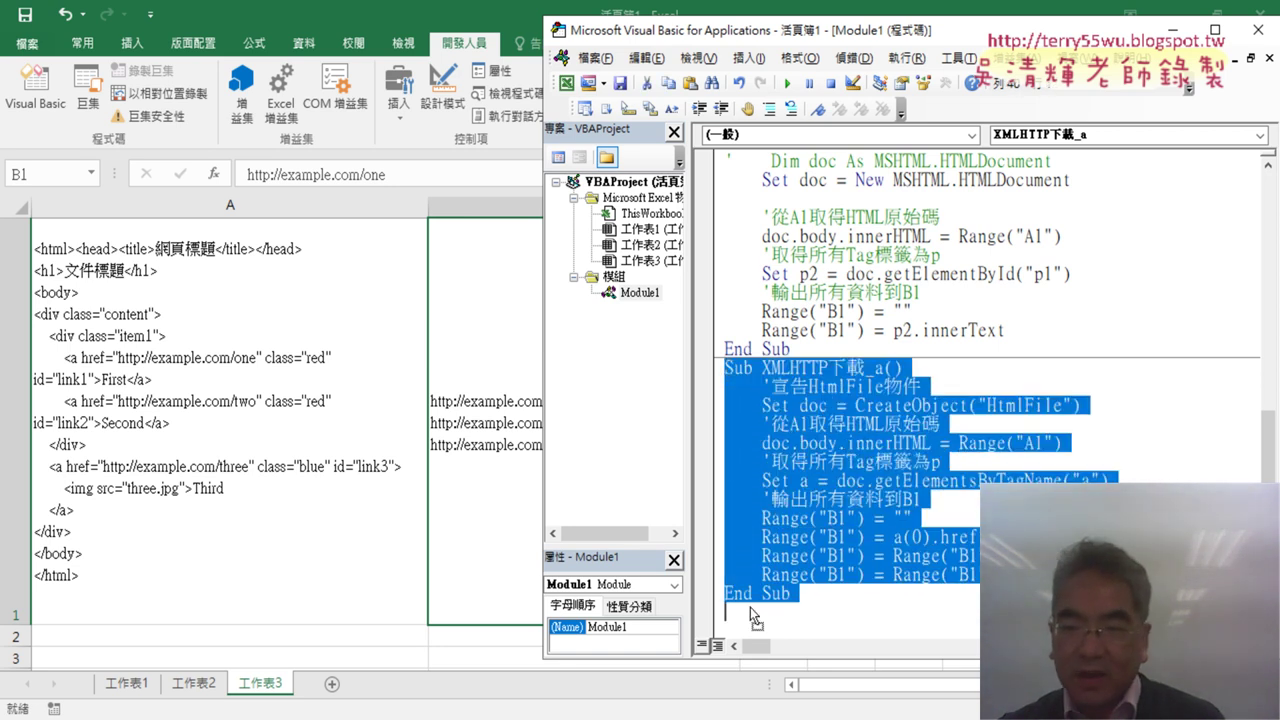
# Duplicate the Sub below its End Sub and rename the copy XMLHTTP下載_a_class.
pyautogui.moveTo(752, 615); pyautogui.dragTo(752, 613)
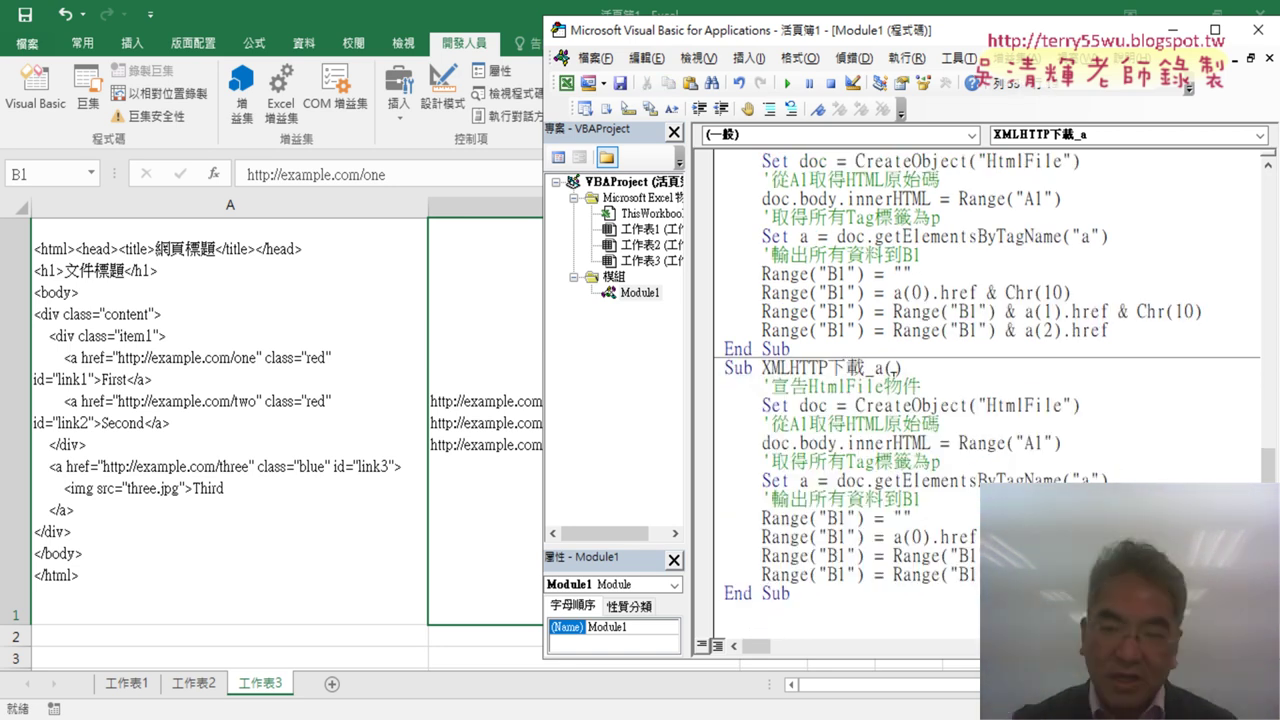
pyautogui.click(887, 368)
pyautogui.write('_cl')
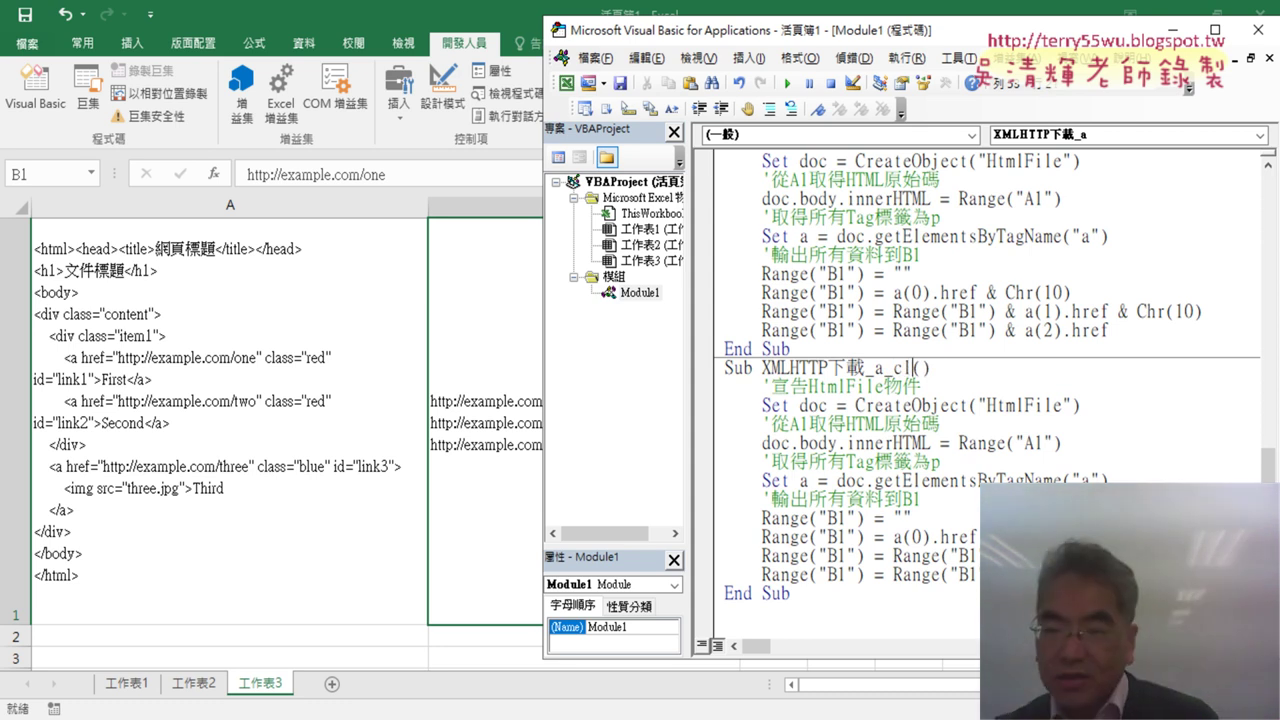
pyautogui.write('ass')
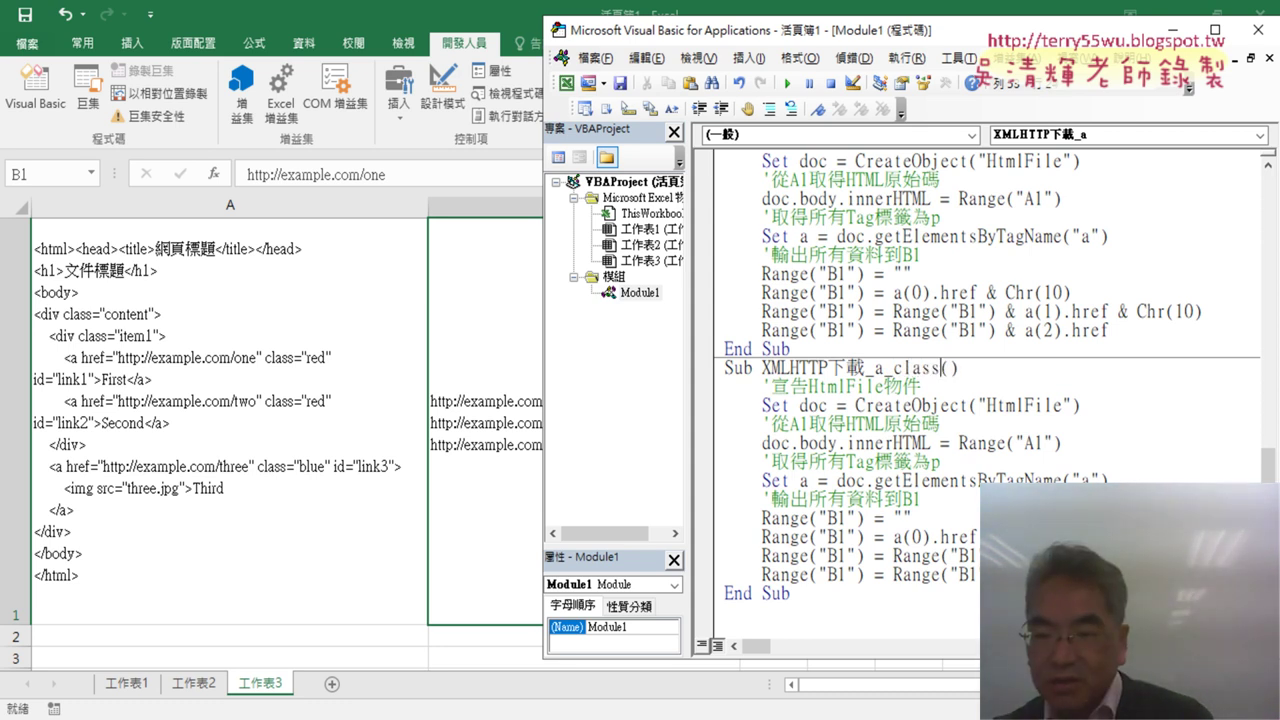
pyautogui.moveTo(997, 480); pyautogui.dragTo(1023, 480)
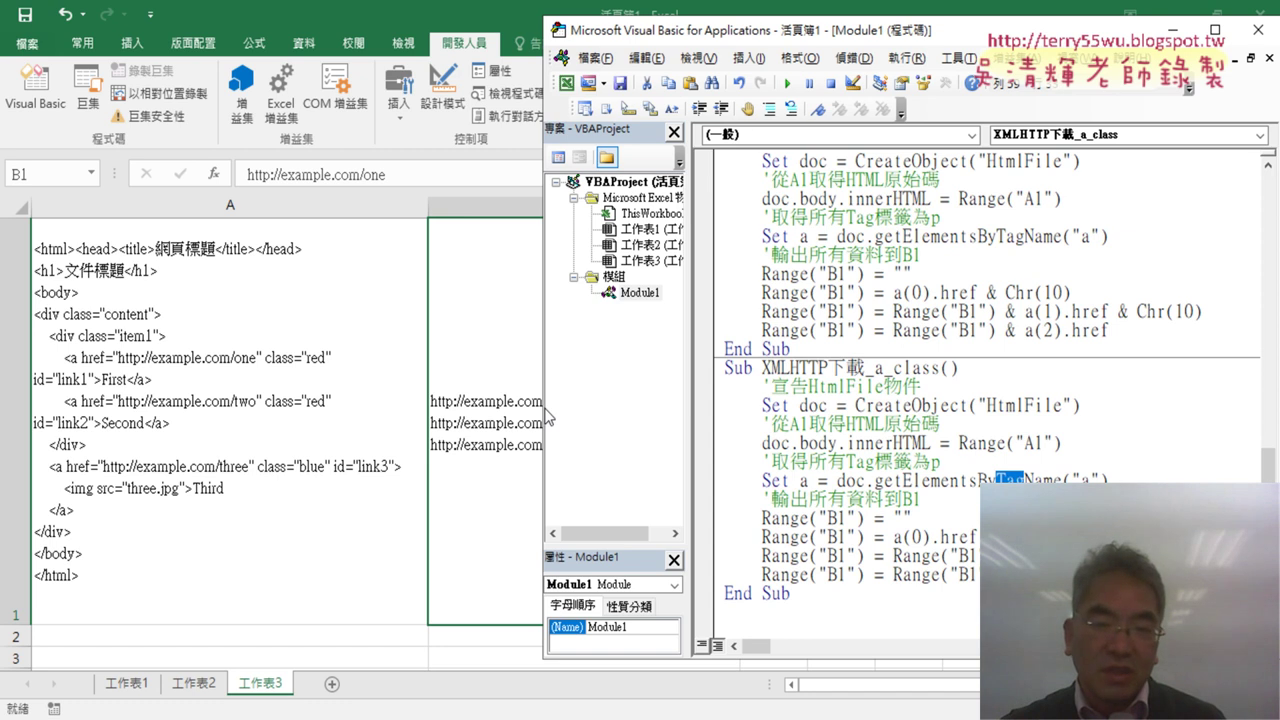
pyautogui.moveTo(540, 407); pyautogui.dragTo(606, 407)
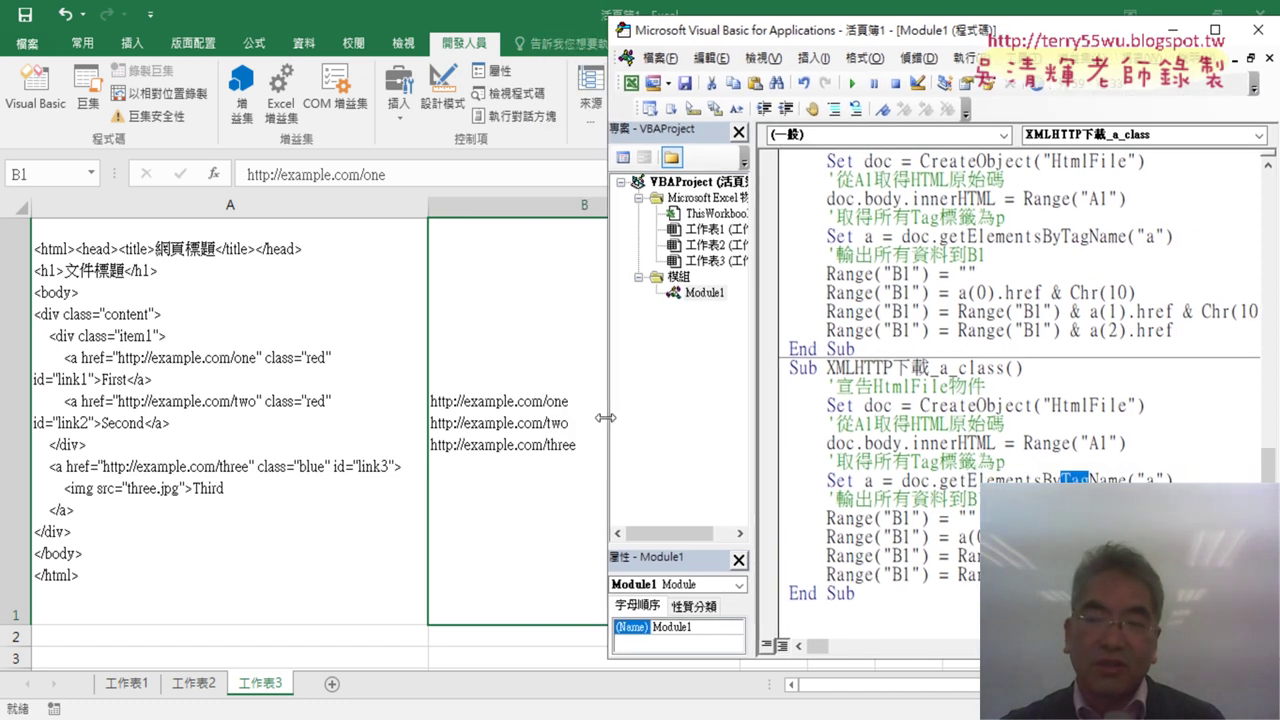